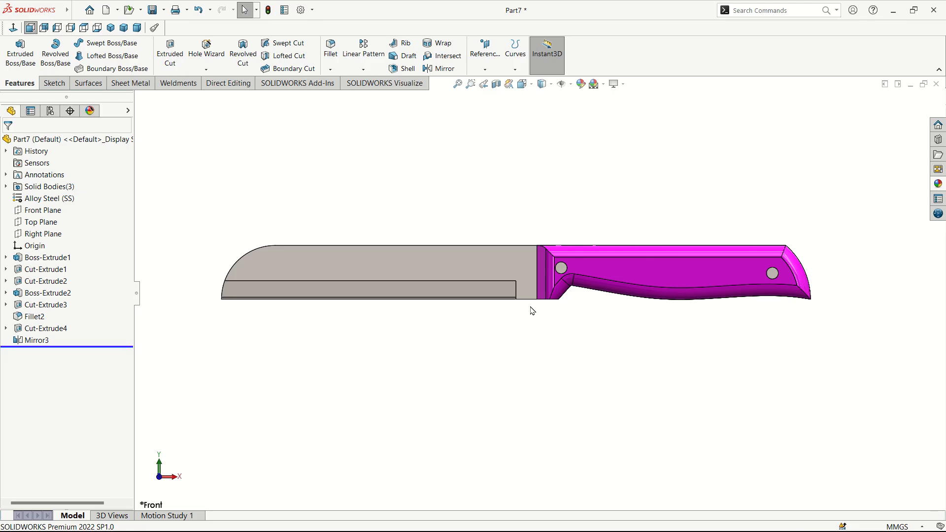
Step: Create a new part with the Plain White scene and begin Sketch1 on the Front Plane
scroll(532, 307, "down", 1)
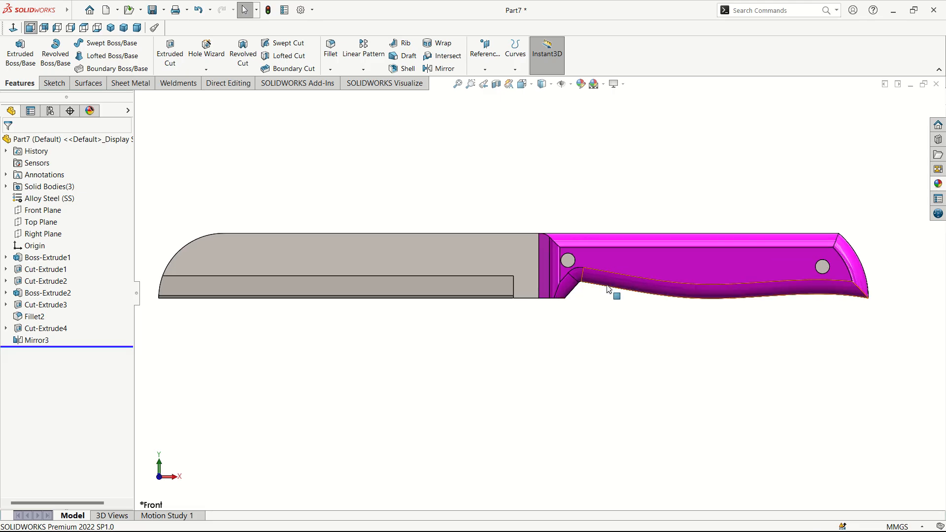
scroll(610, 290, "down", 1)
scroll(610, 289, "up", 1)
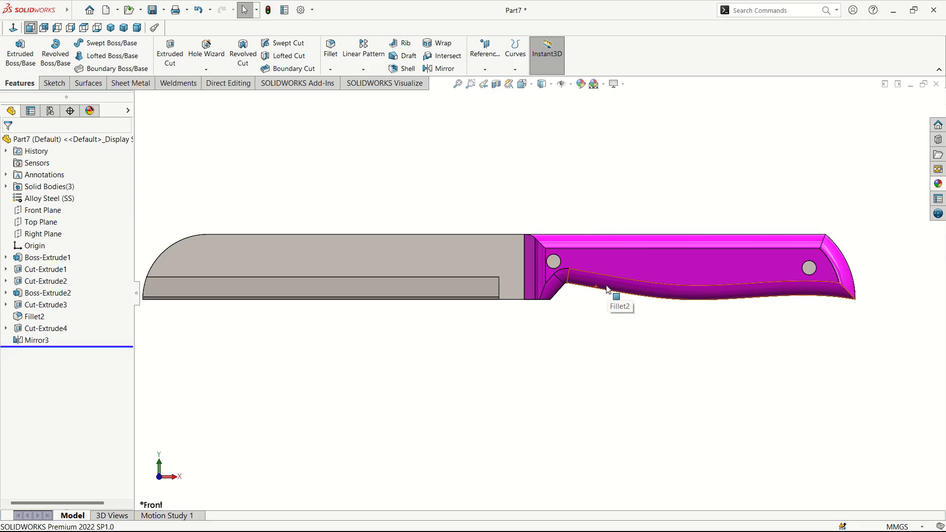
scroll(607, 290, "up", 1)
scroll(543, 281, "down", 1)
scroll(535, 277, "up", 1)
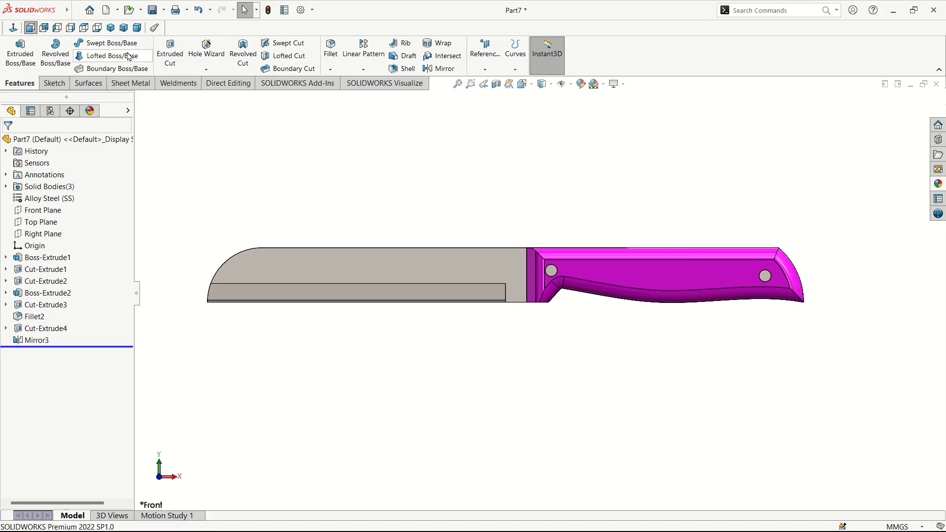
left_click(107, 11)
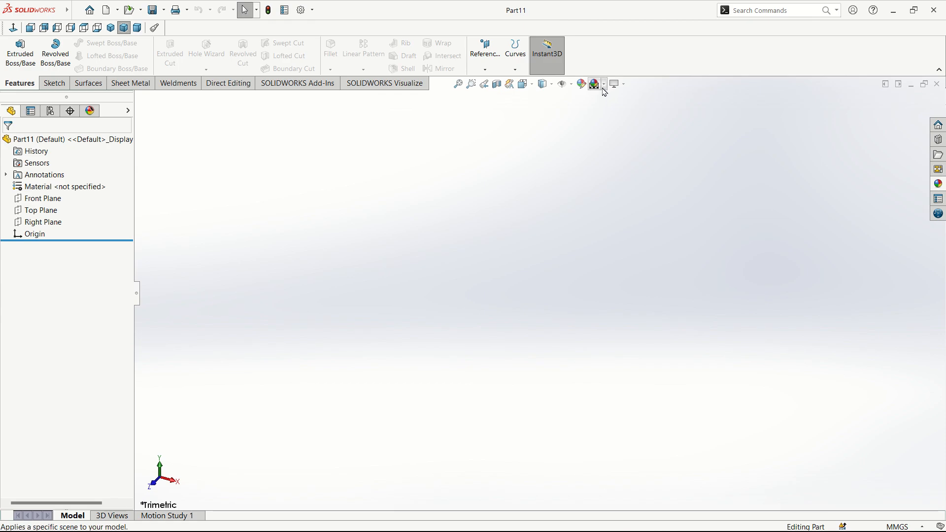
left_click(604, 85)
left_click(623, 111)
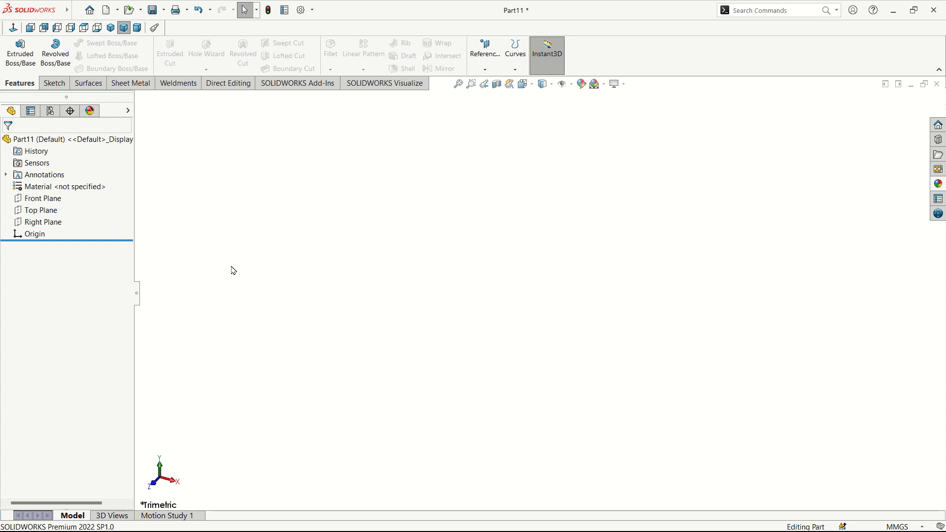
left_click(54, 199)
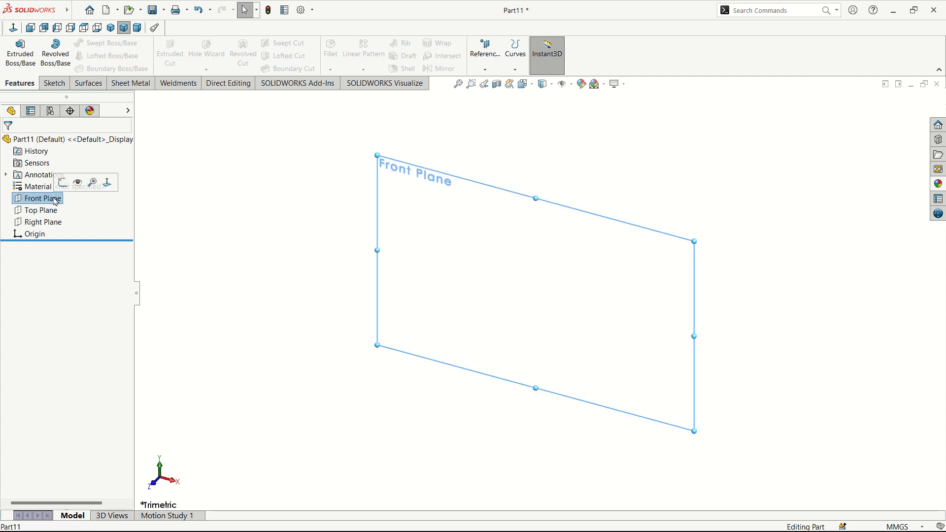
left_click(63, 183)
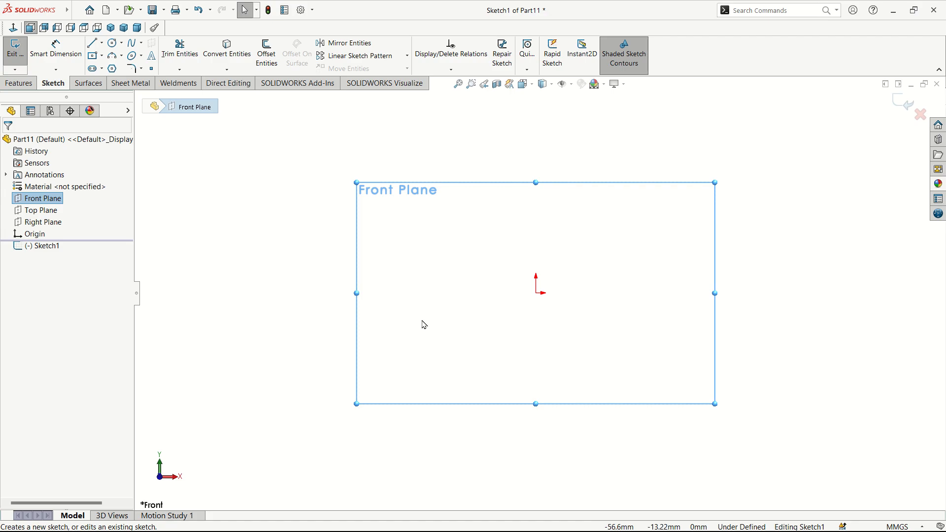
Step: Draw a center rectangle centred on the origin, stretching long to the right
left_click(94, 57)
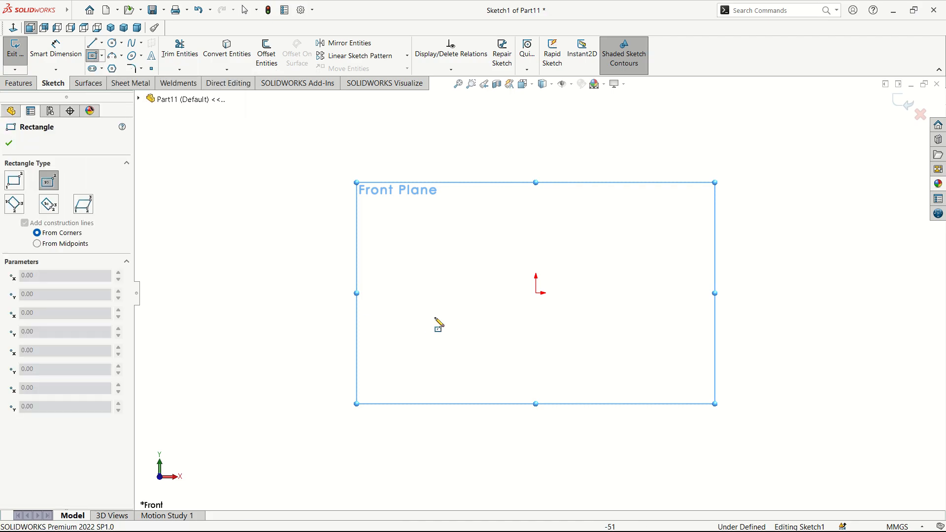
left_click(535, 295)
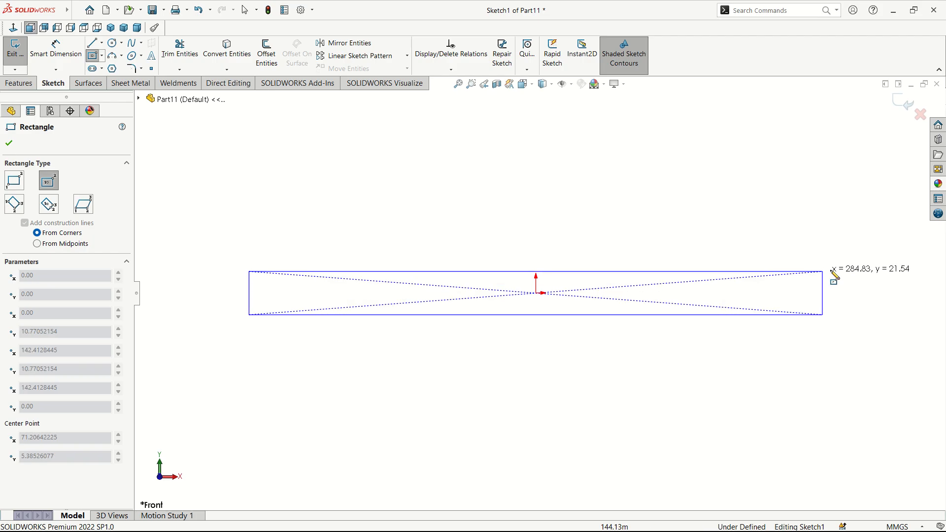
left_click(874, 262)
left_click(9, 143)
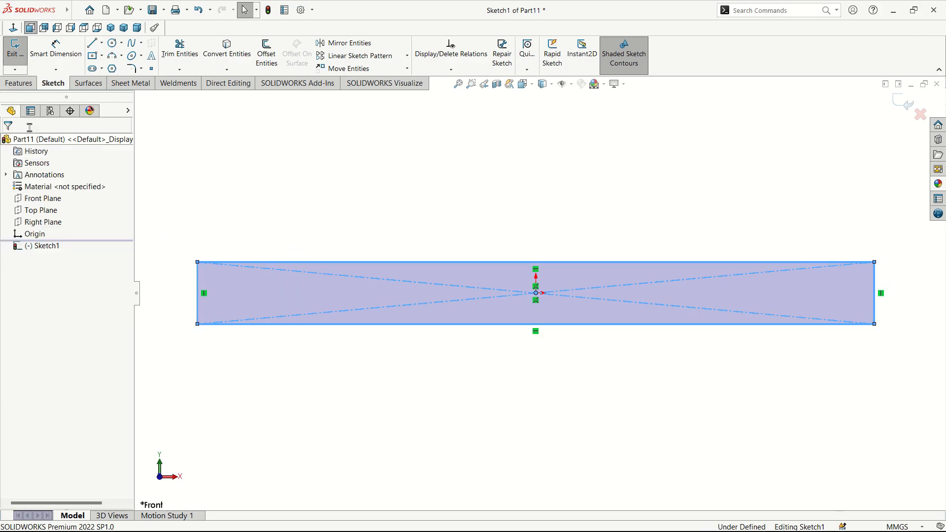
Step: Dimension the rectangle 250 mm long and 22.5 mm high, fully defining the sketch
left_click(56, 49)
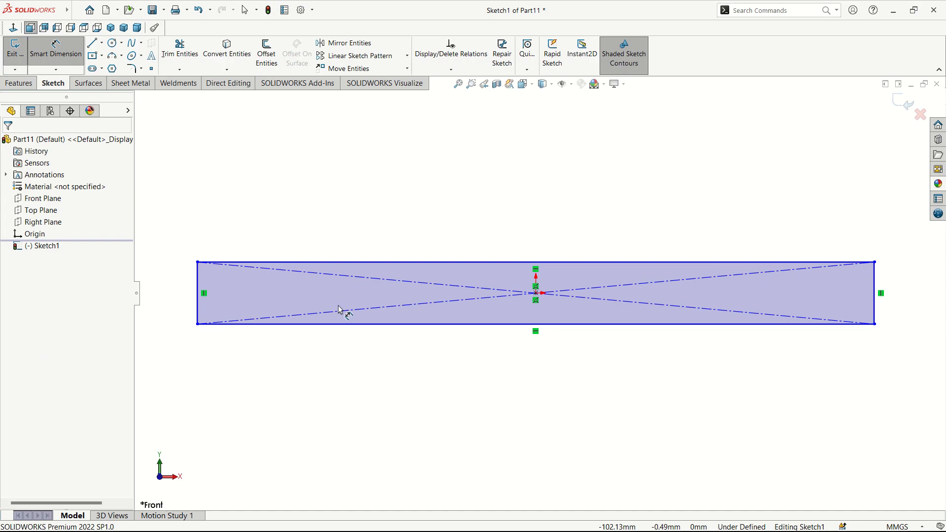
left_click(413, 324)
left_click(448, 377)
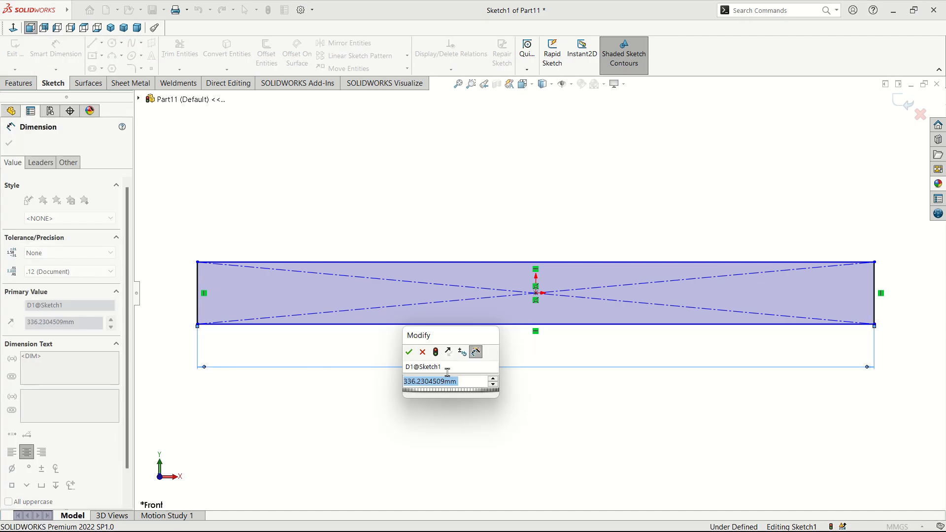
type("250")
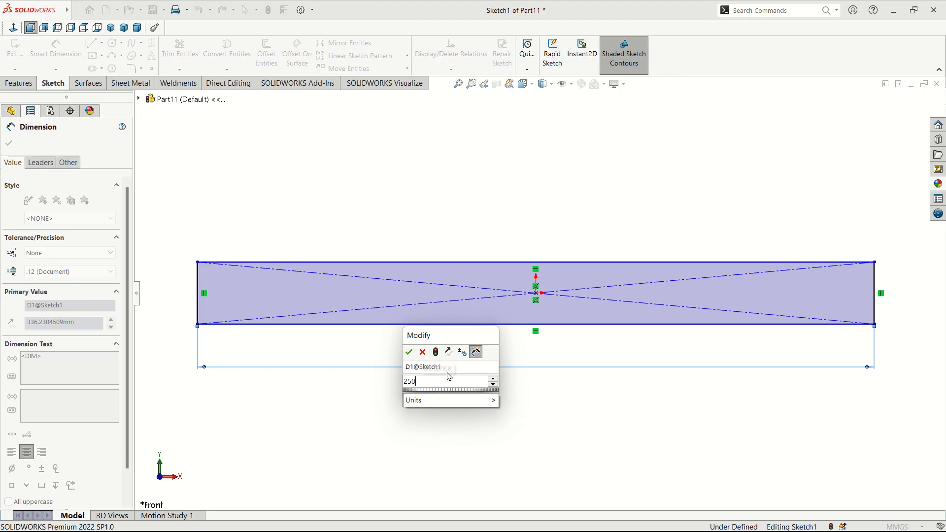
key("Return")
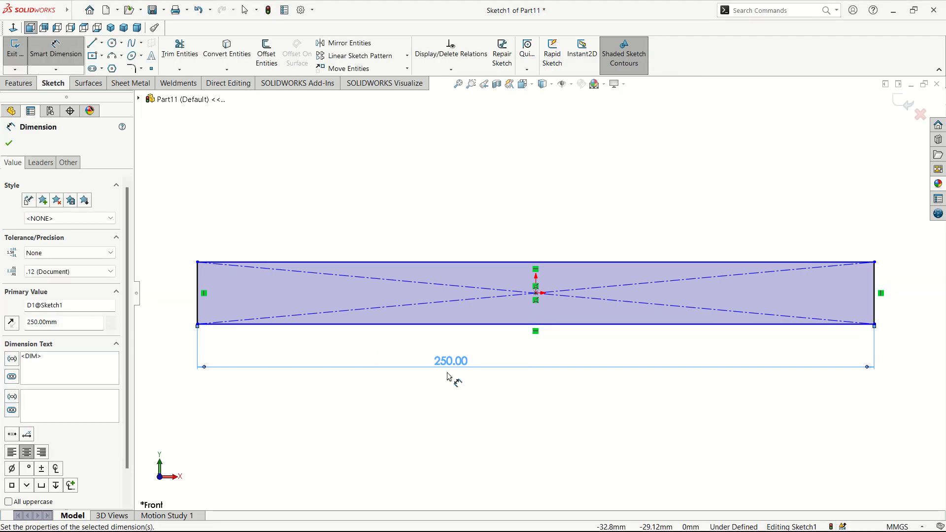
left_click(198, 291)
left_click(186, 285)
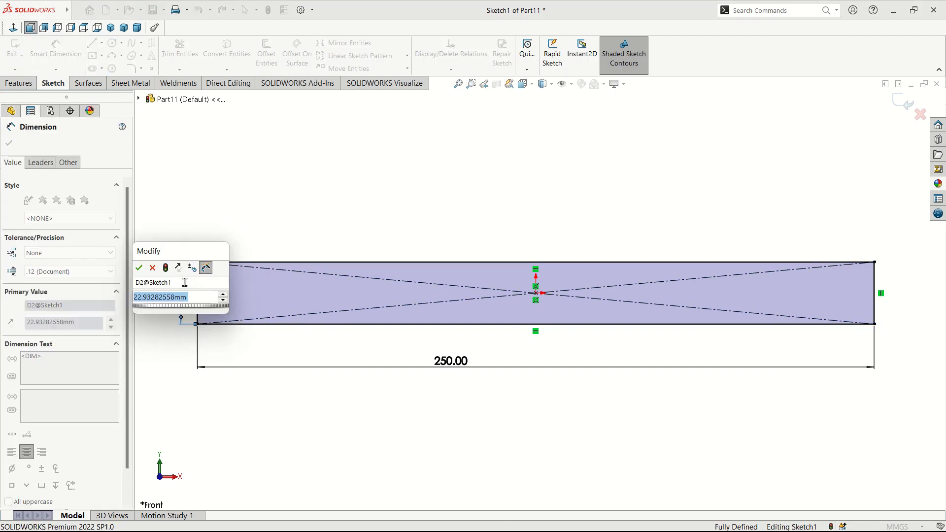
type("22.5")
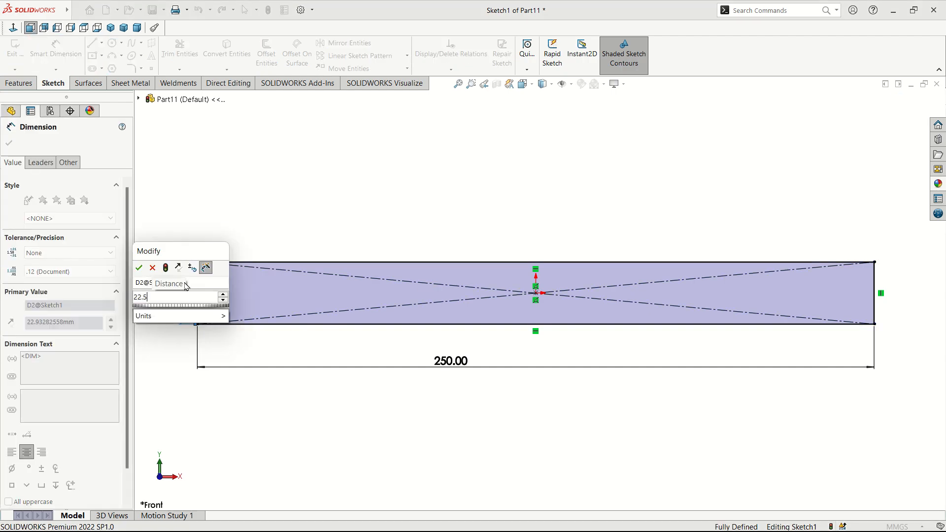
key("Return")
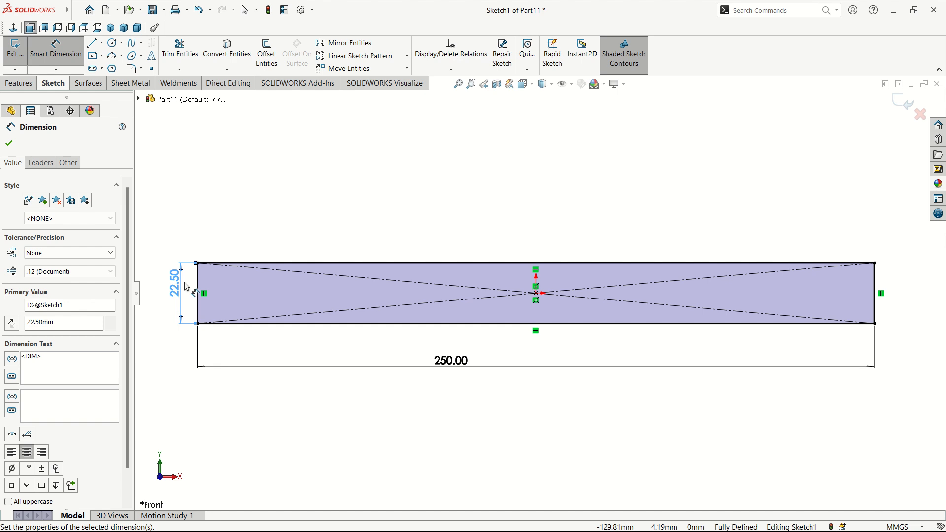
left_click(8, 145)
left_click(112, 55)
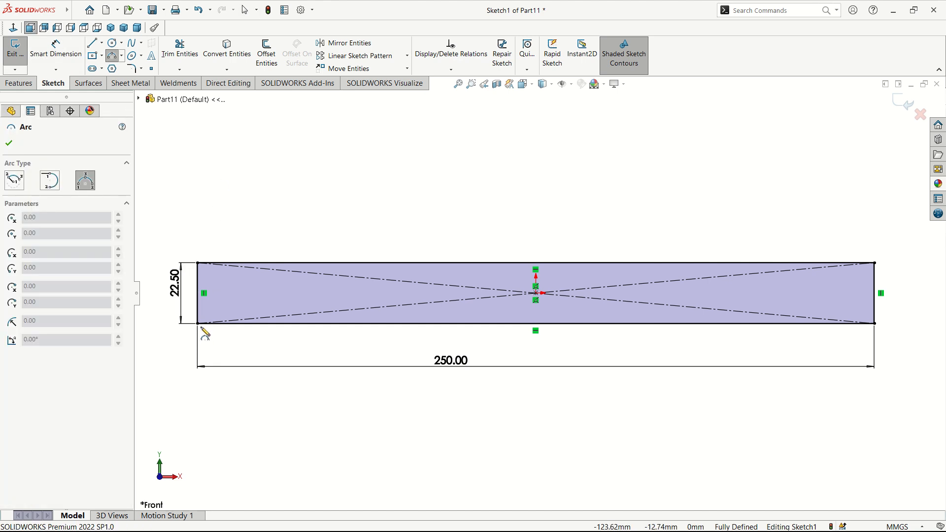
Step: Draw a three-point arc from the lower-left corner up to the rectangle's top edge
left_click(197, 323)
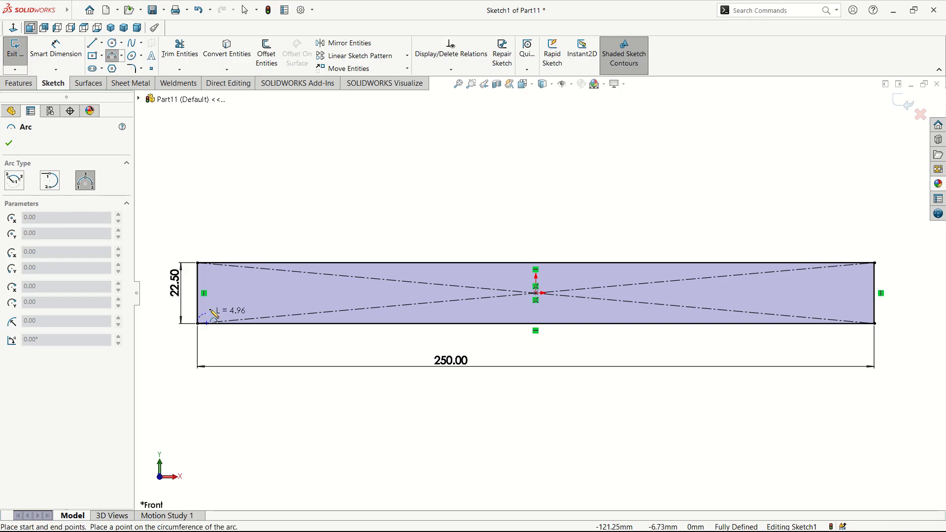
left_click(261, 263)
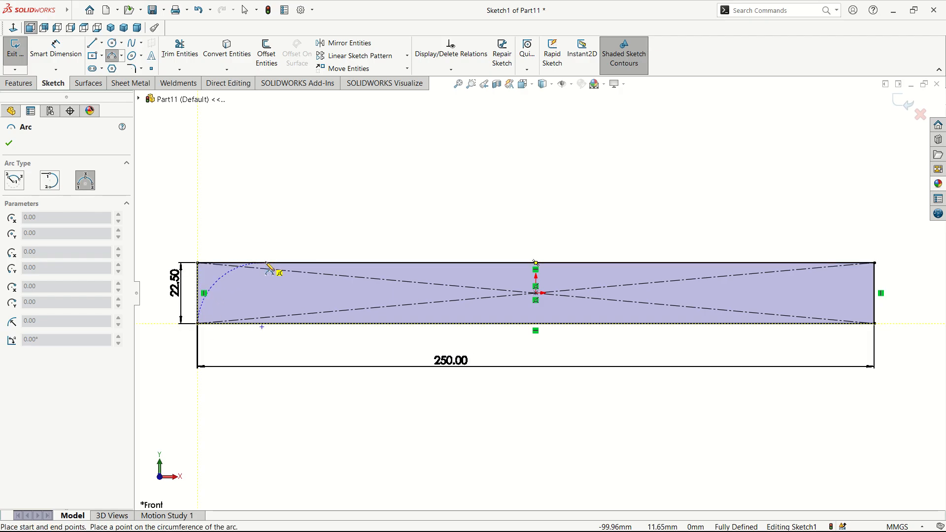
left_click(221, 280)
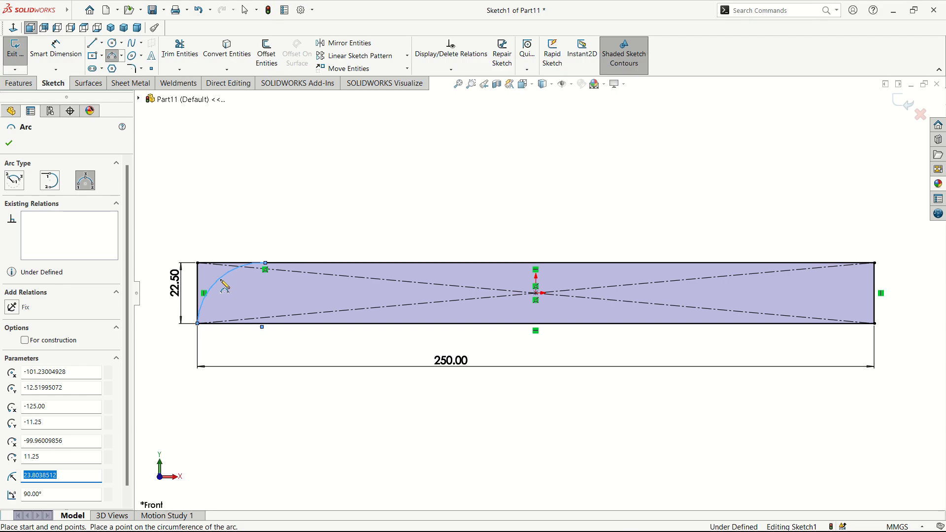
left_click(9, 143)
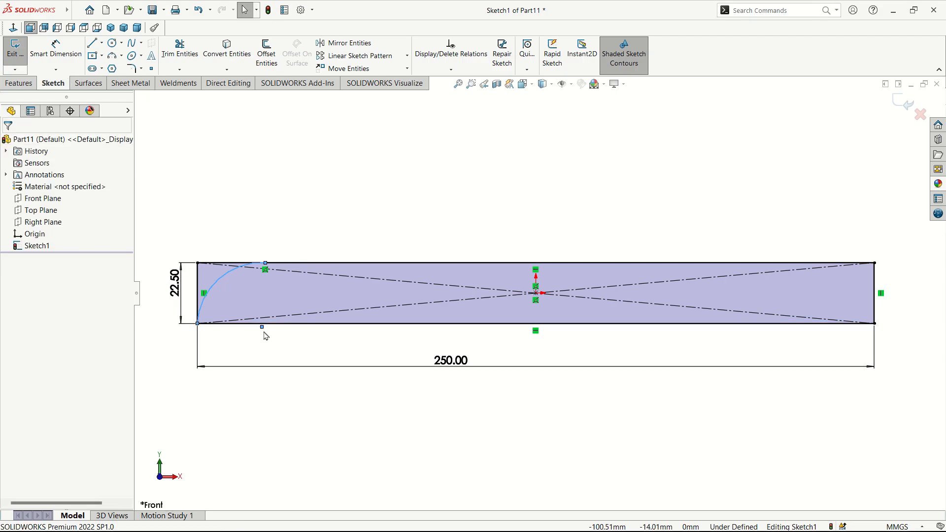
Step: Make the arc centre coincident with the bottom edge and the arc tangent to the top edge
left_click(261, 327)
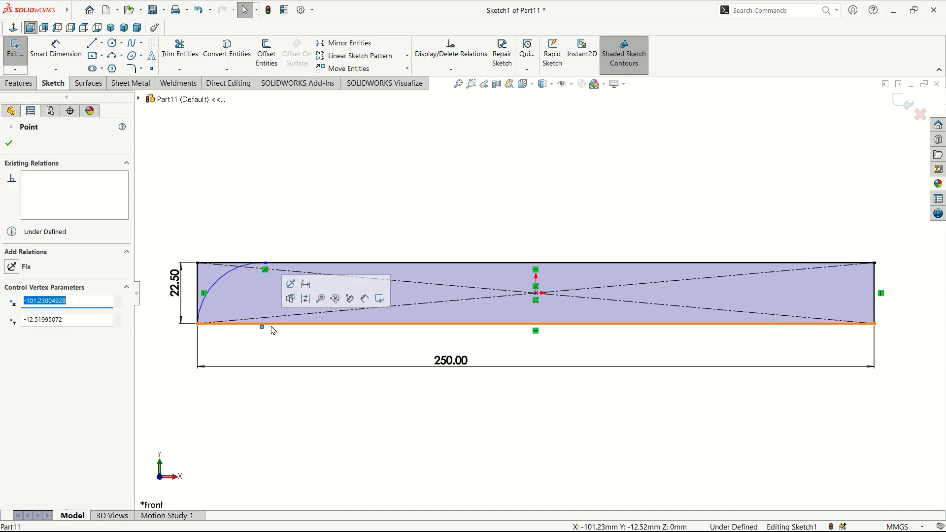
left_click(274, 327)
left_click(262, 327, "ctrl")
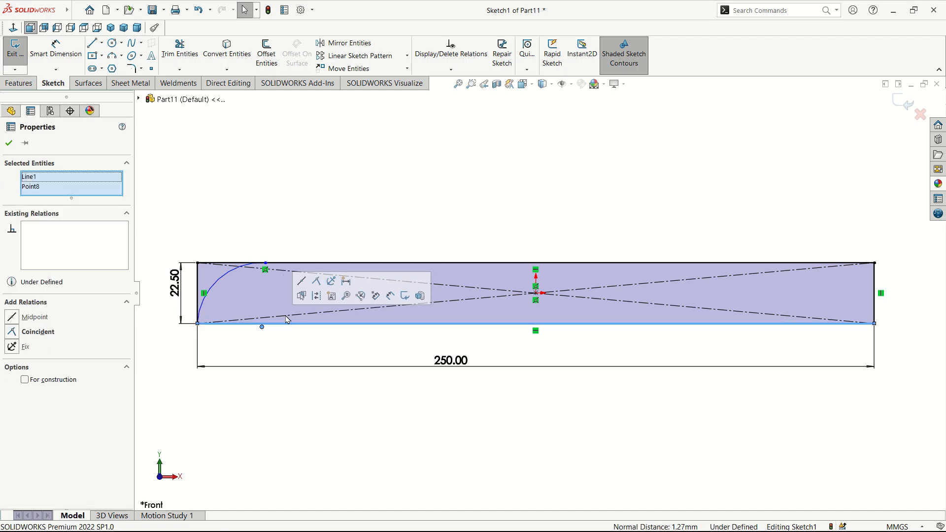
left_click(317, 283)
scroll(310, 298, "down", 5)
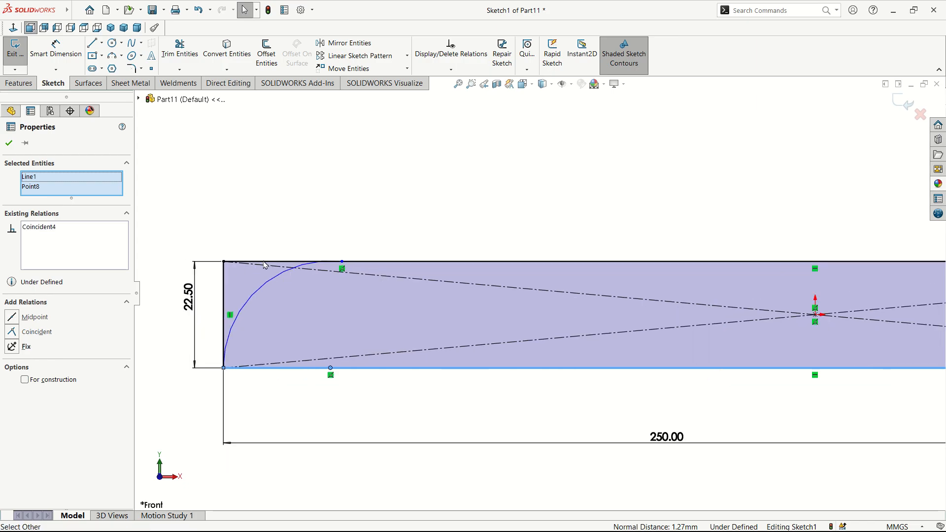
left_click(303, 292)
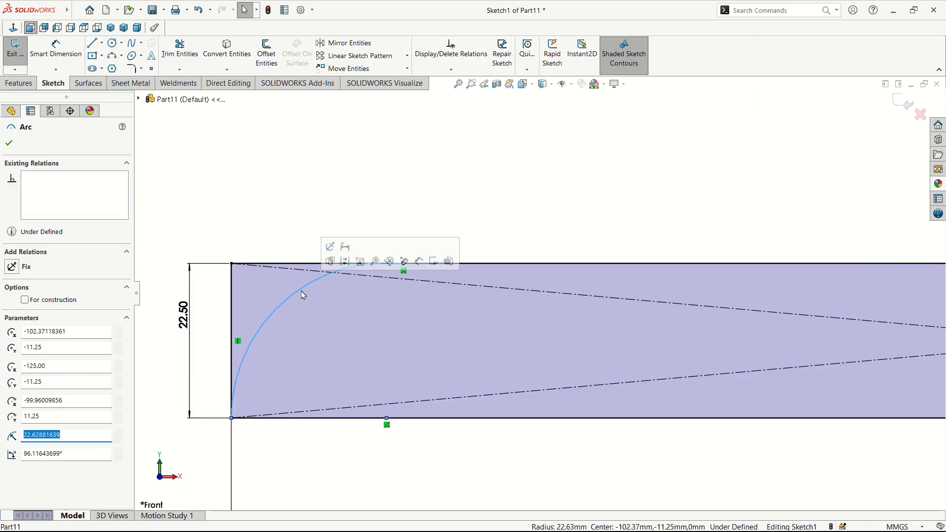
left_click(481, 269, "ctrl")
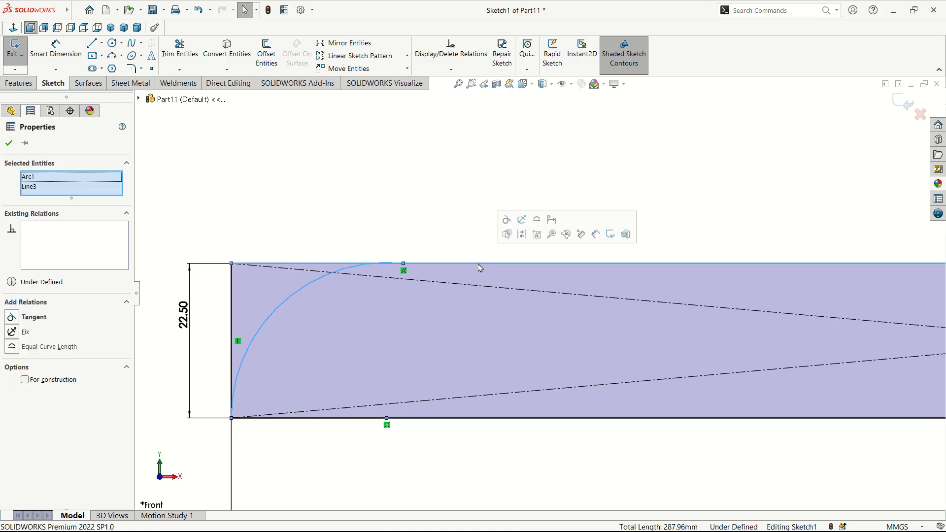
left_click(507, 222)
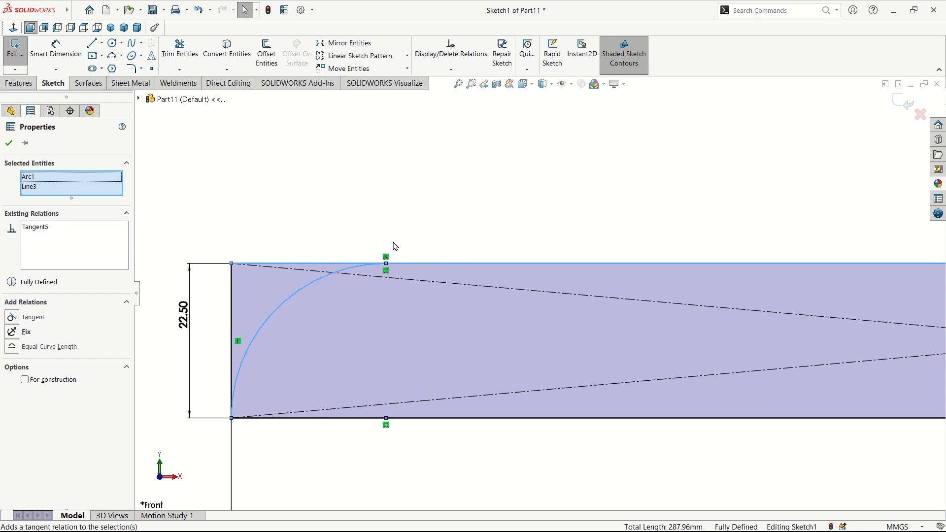
left_click(423, 228)
scroll(600, 320, "up", 8)
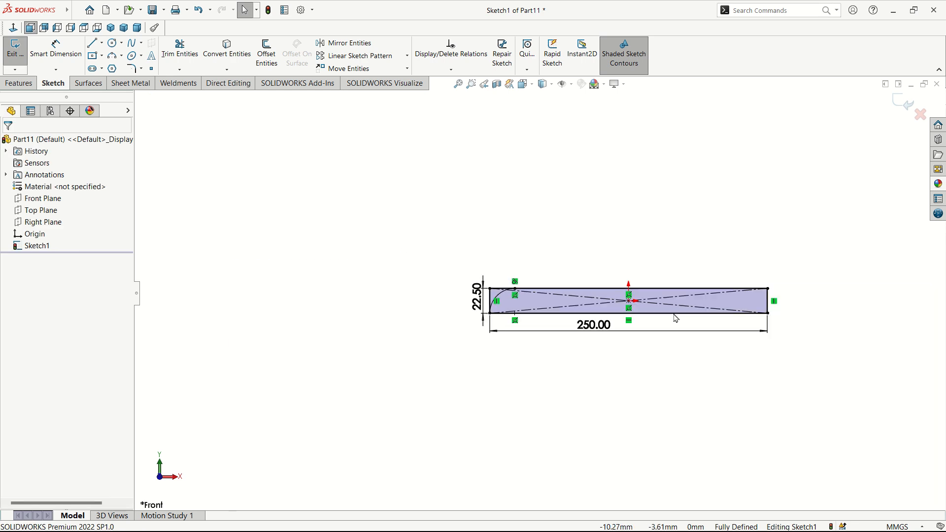
Step: Draw a three-point arc between the rectangle's top-right and bottom-right corners
left_click(118, 60)
scroll(762, 296, "down", 3)
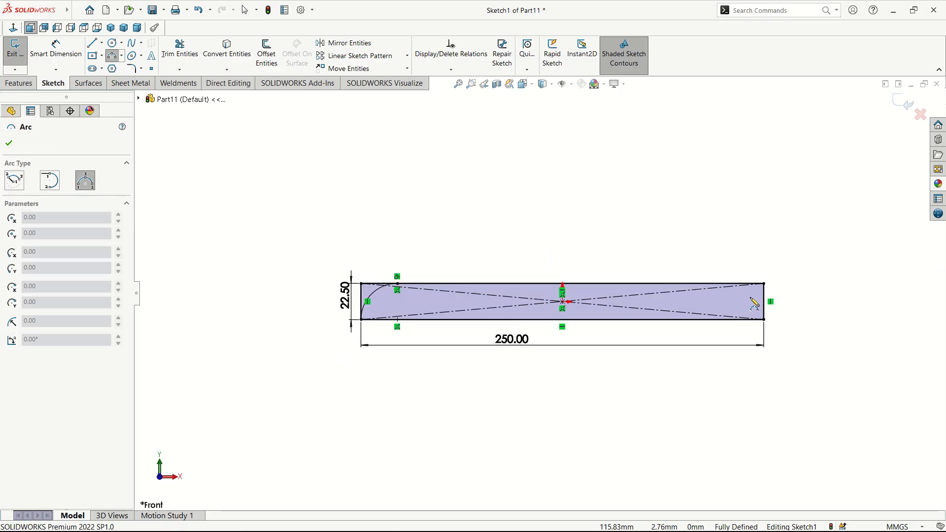
left_click(763, 284)
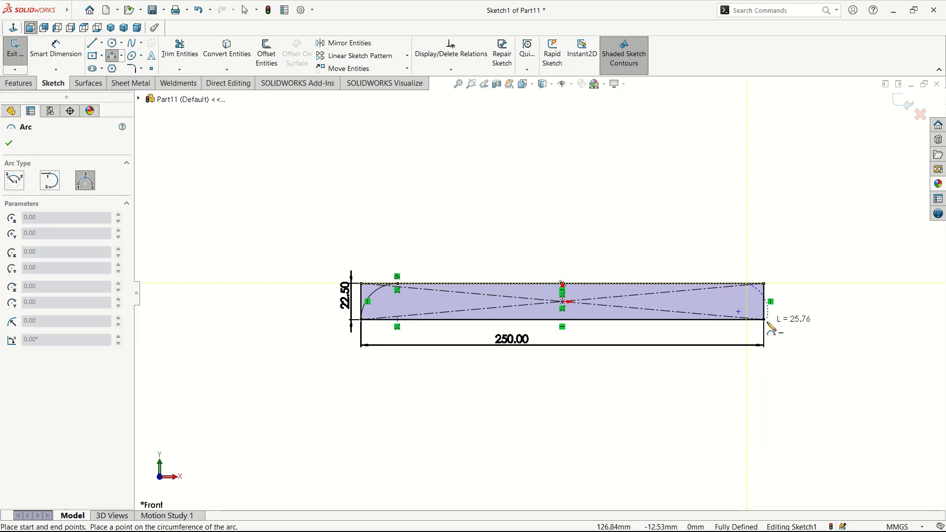
left_click(764, 320)
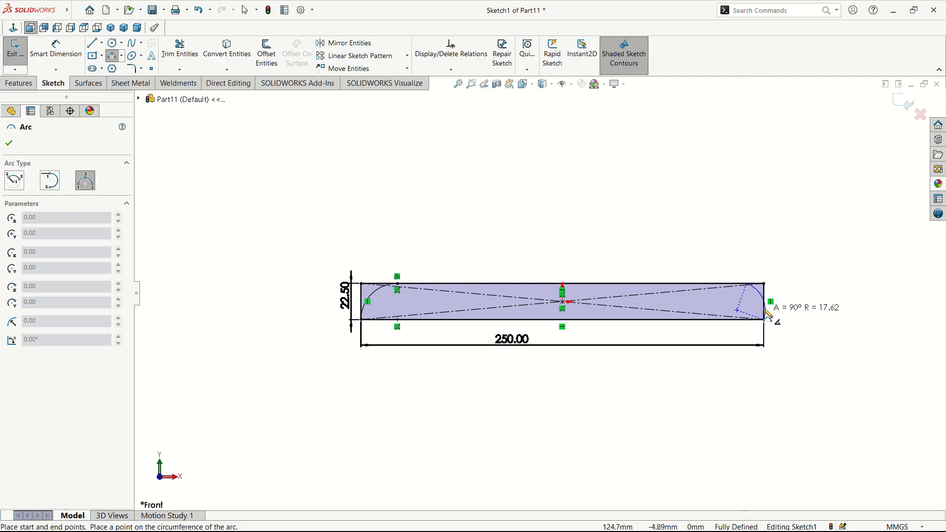
left_click(761, 302)
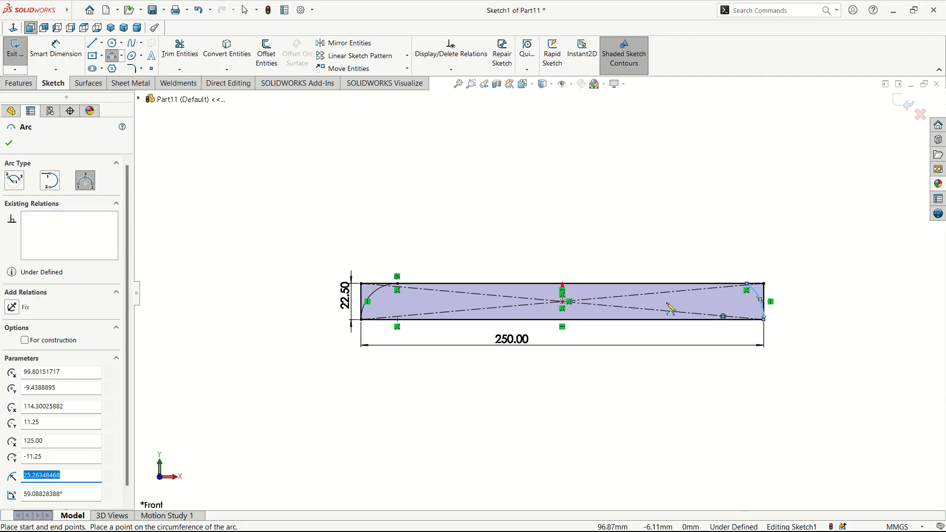
left_click(9, 144)
Step: Make the new arc tangent to the right end line
scroll(813, 308, "down", 5)
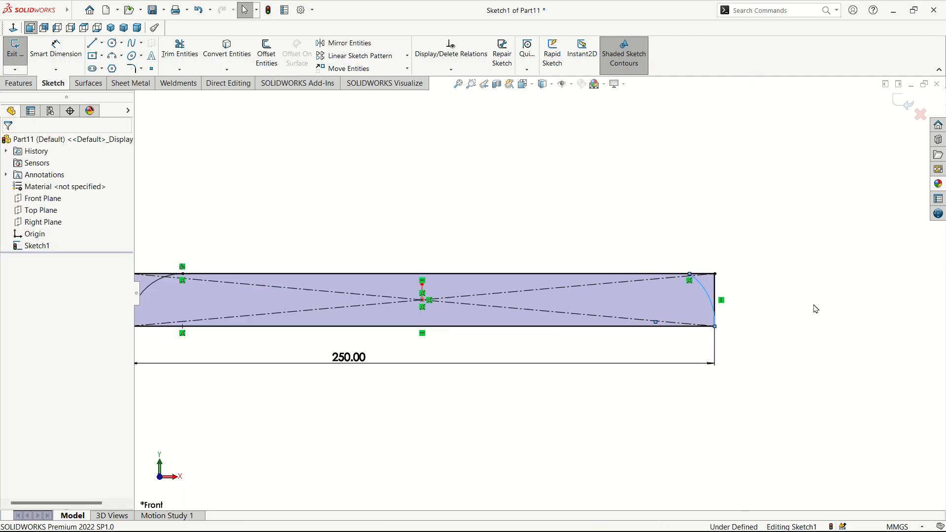
scroll(646, 323, "down", 3)
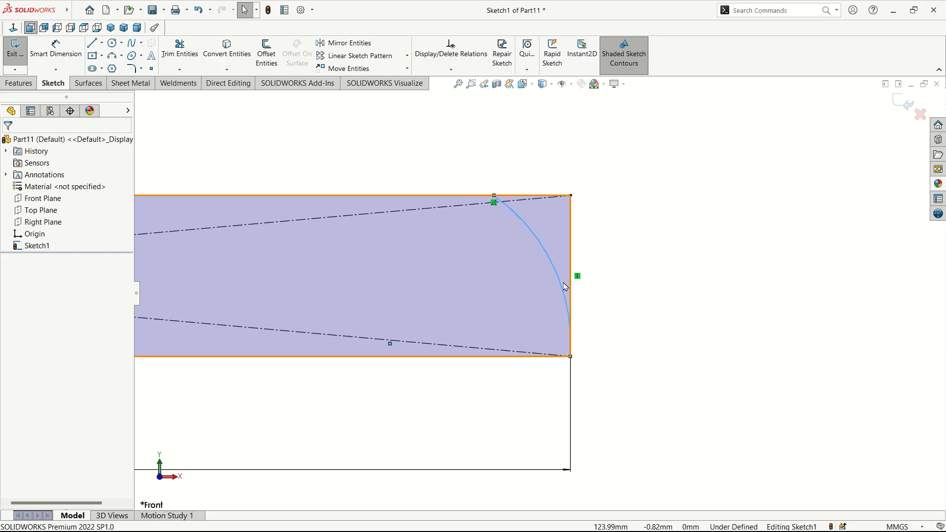
left_click(566, 296)
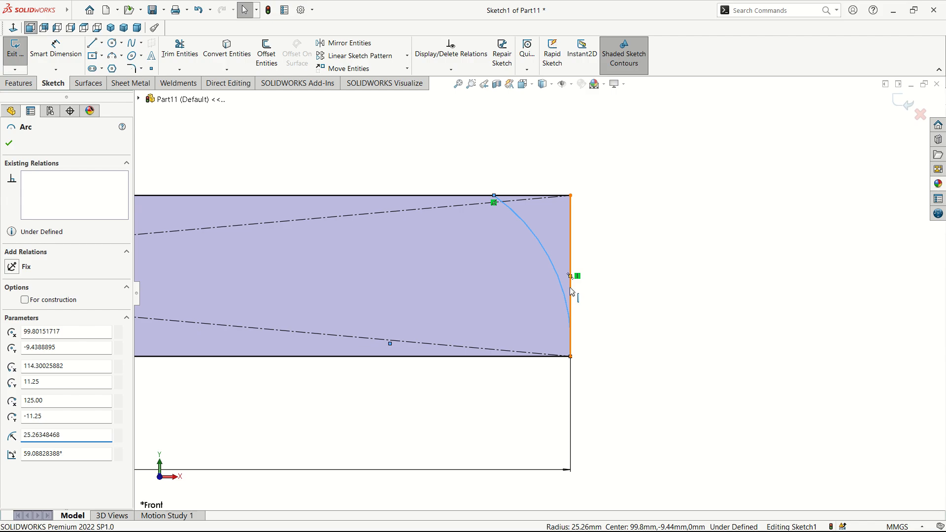
left_click(572, 293, "ctrl")
left_click(598, 244)
key("Escape")
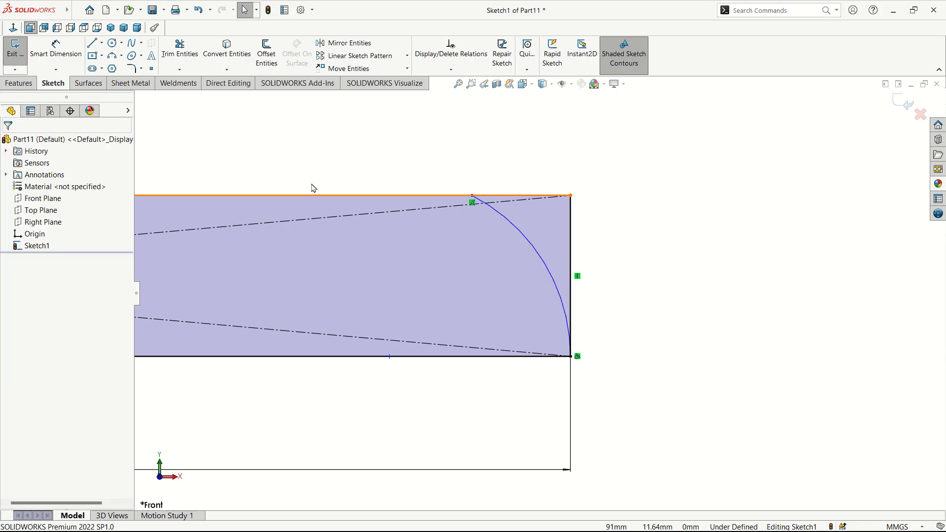
Step: Dimension the arc's top end 12 mm from the top-right corner
left_click(69, 52)
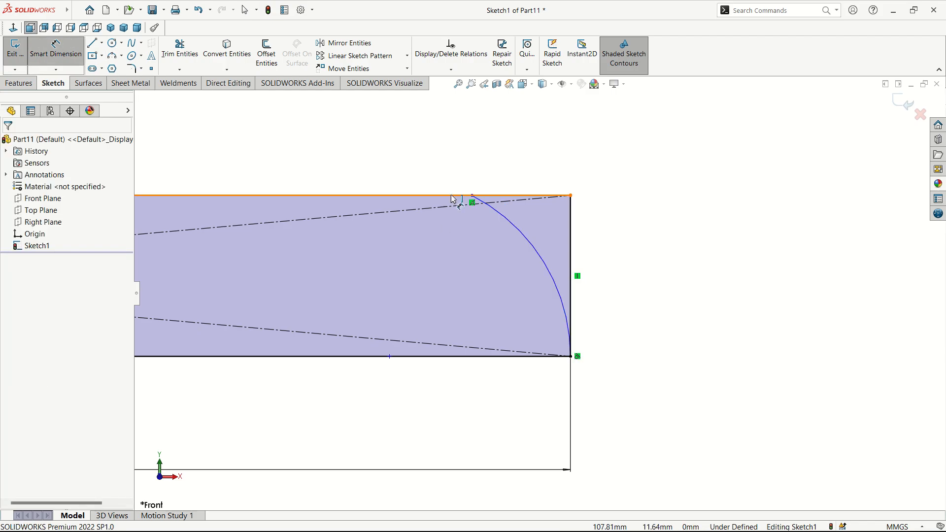
left_click(473, 196)
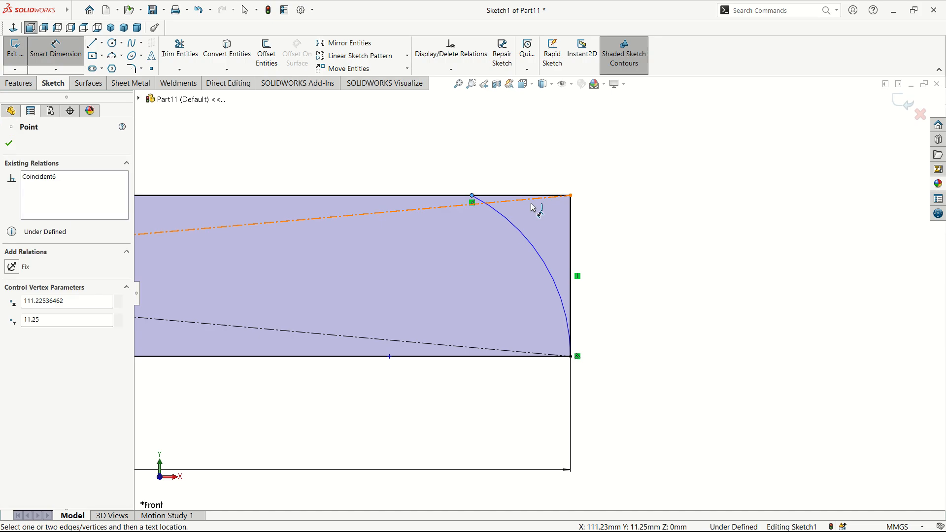
left_click(571, 196)
left_click(576, 226)
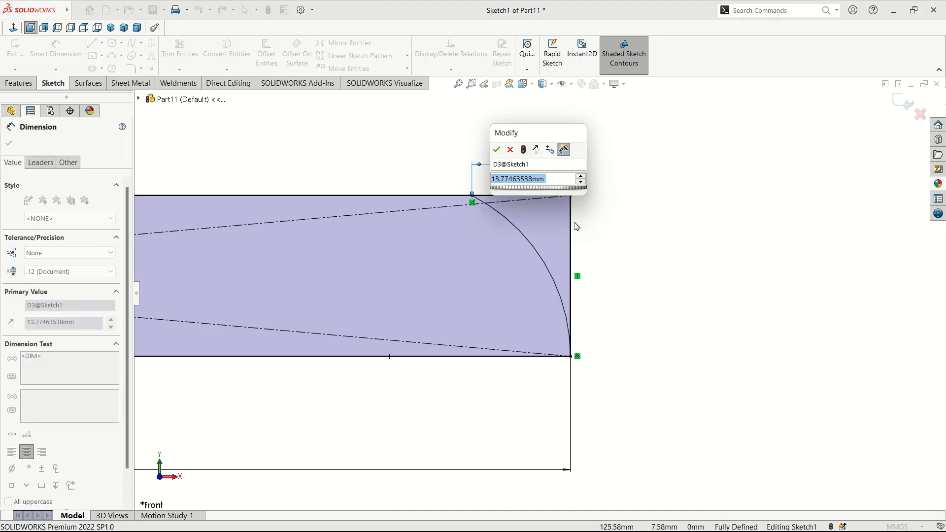
type("12")
key("Return")
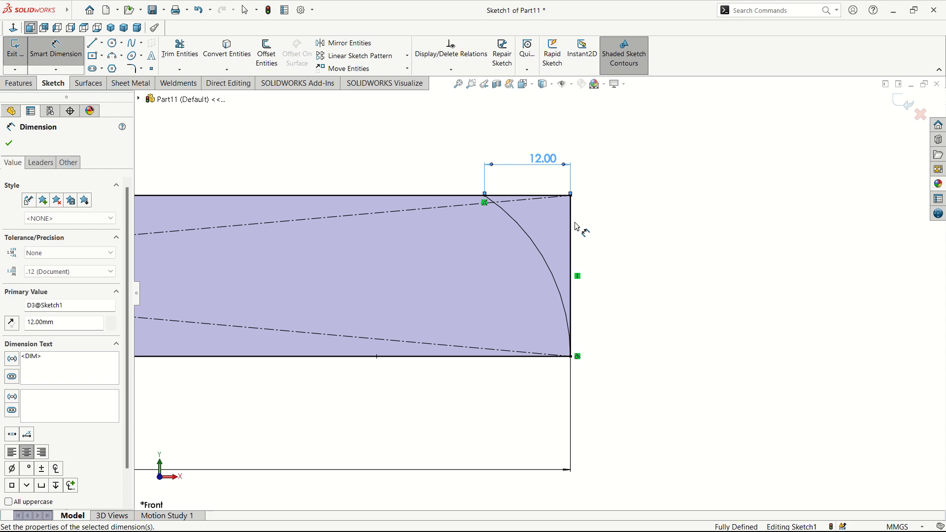
left_click(8, 143)
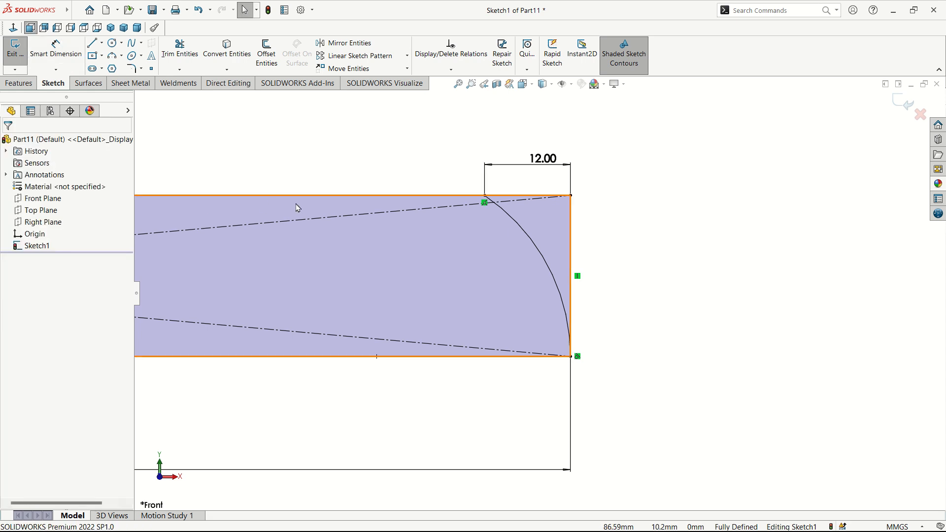
key("f")
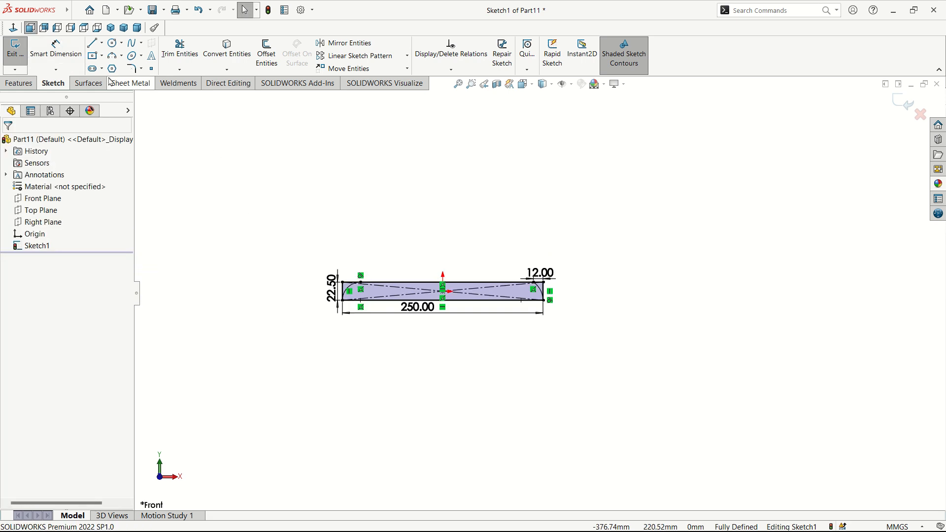
Step: Power-trim the leftover square corner lines at the left and right ends of the outline
left_click(179, 49)
scroll(429, 284, "down", 3)
scroll(304, 296, "down", 3)
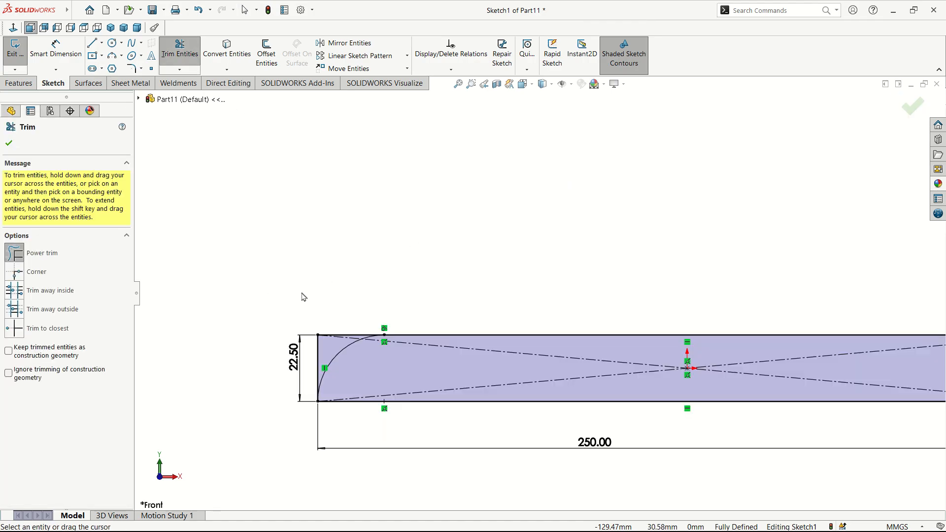
left_click_drag(333, 329, 314, 348)
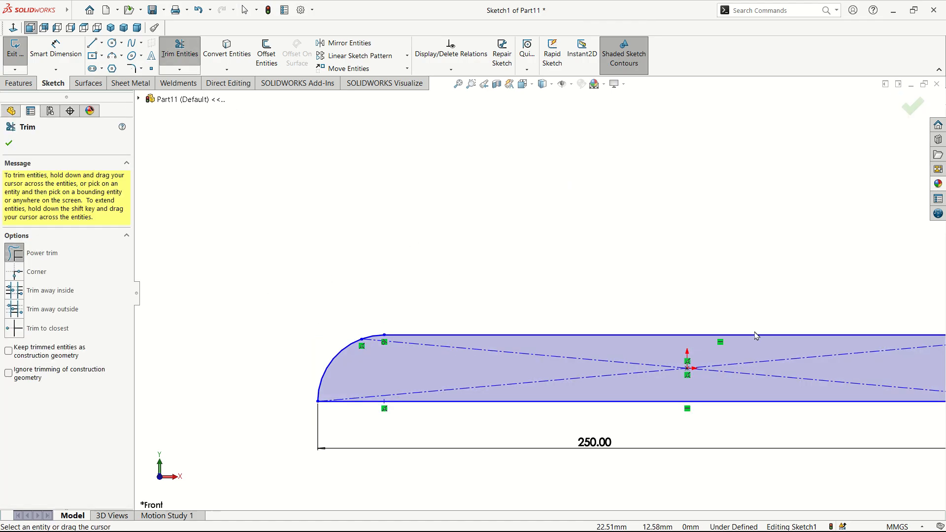
scroll(756, 333, "up", 7)
scroll(745, 299, "down", 4)
scroll(689, 311, "down", 3)
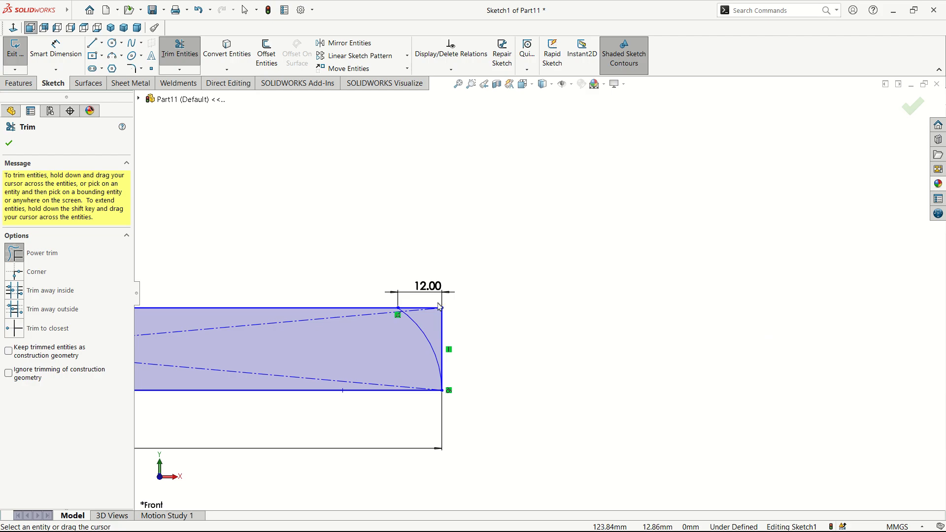
left_click_drag(433, 303, 452, 337)
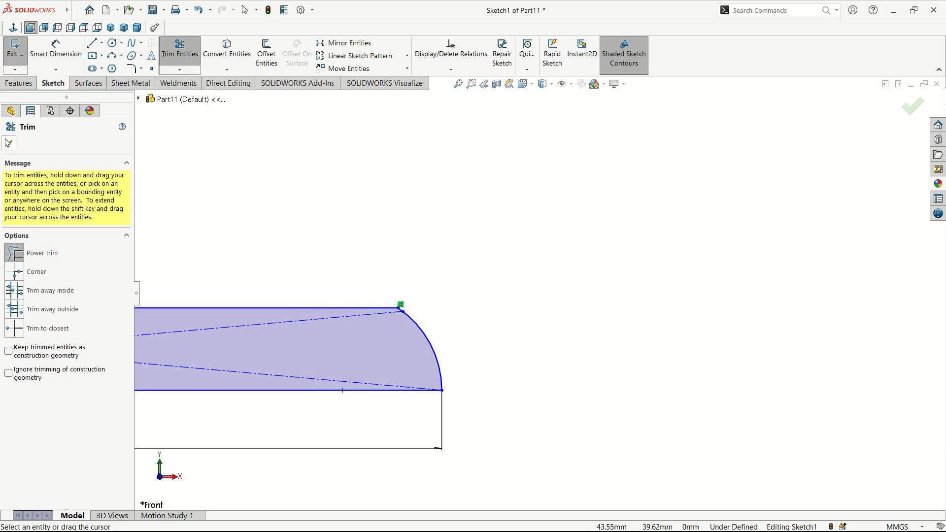
left_click(7, 143)
scroll(433, 301, "up", 6)
scroll(437, 306, "down", 5)
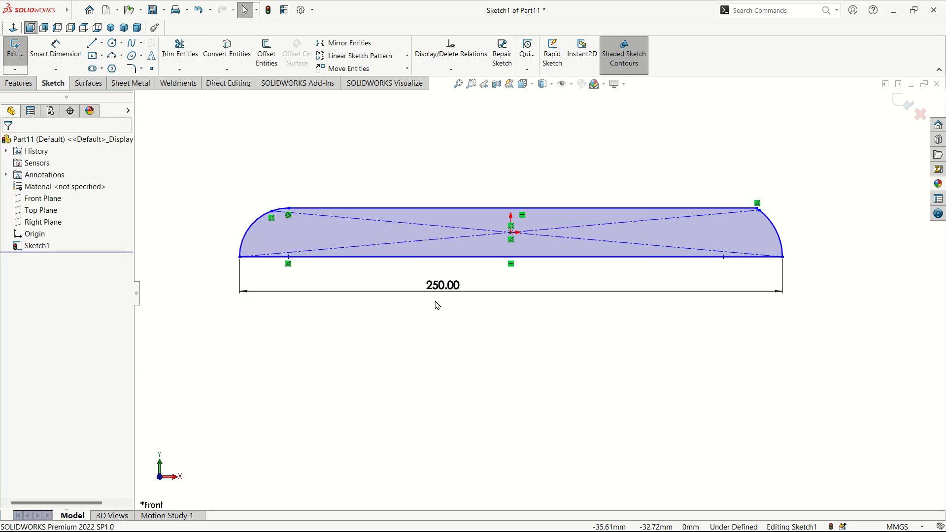
scroll(468, 278, "down", 1)
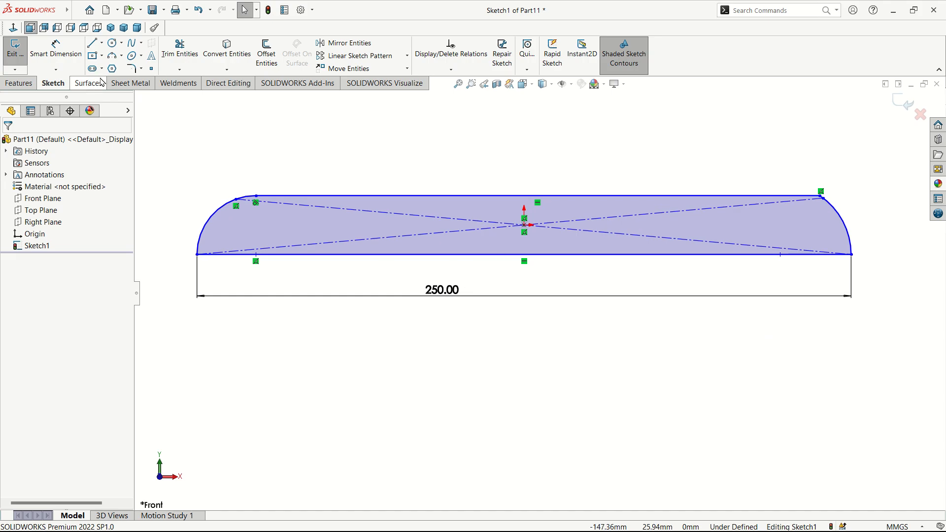
Step: Draw a short notch line starting on the blade's bottom edge
left_click(92, 44)
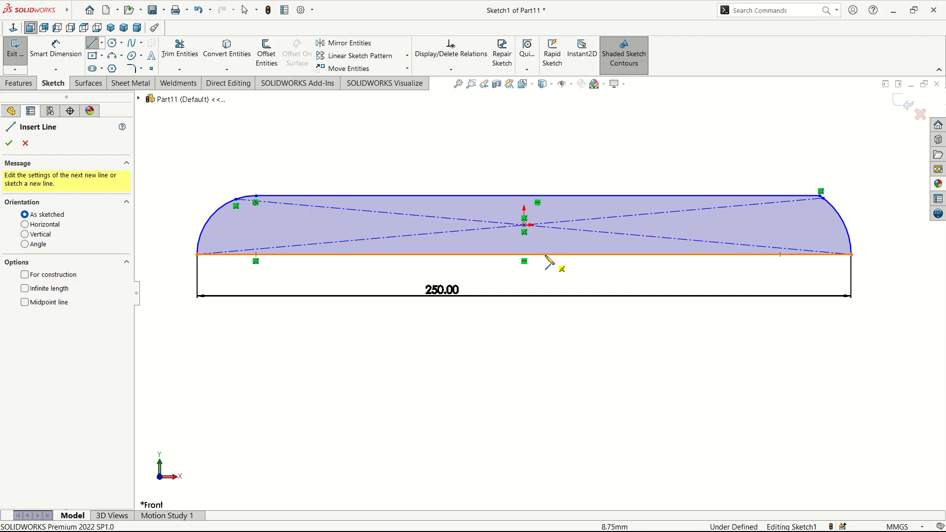
left_click(541, 254)
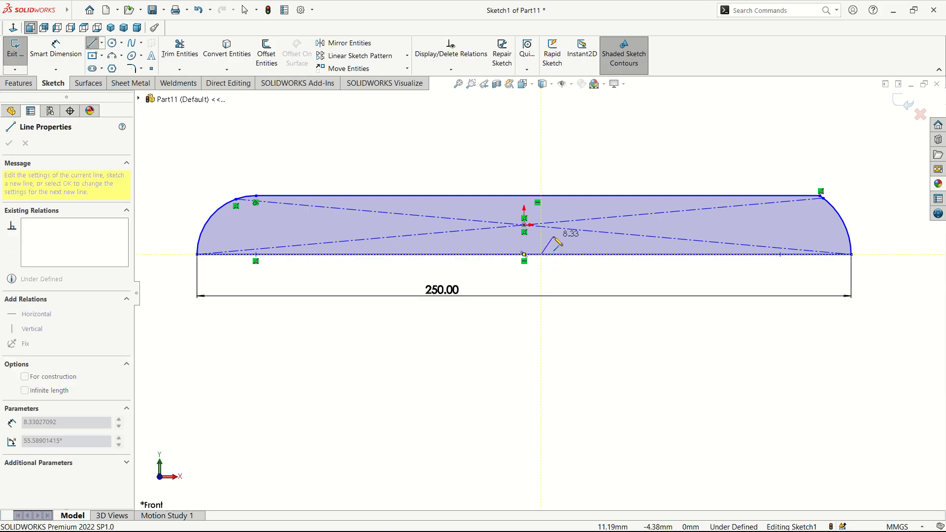
right_click(554, 237)
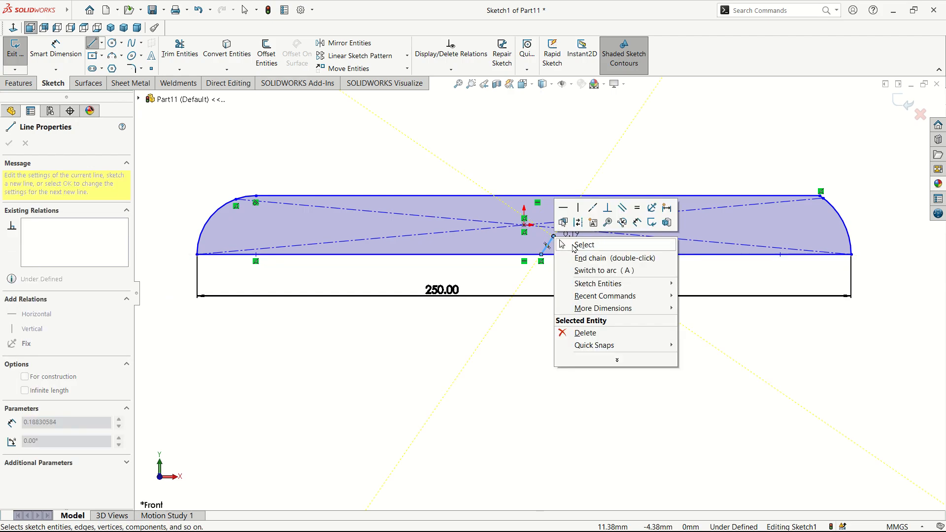
left_click(574, 245)
Step: Dimension the notch line's lower end 143 mm from the bottom-left corner
left_click(56, 49)
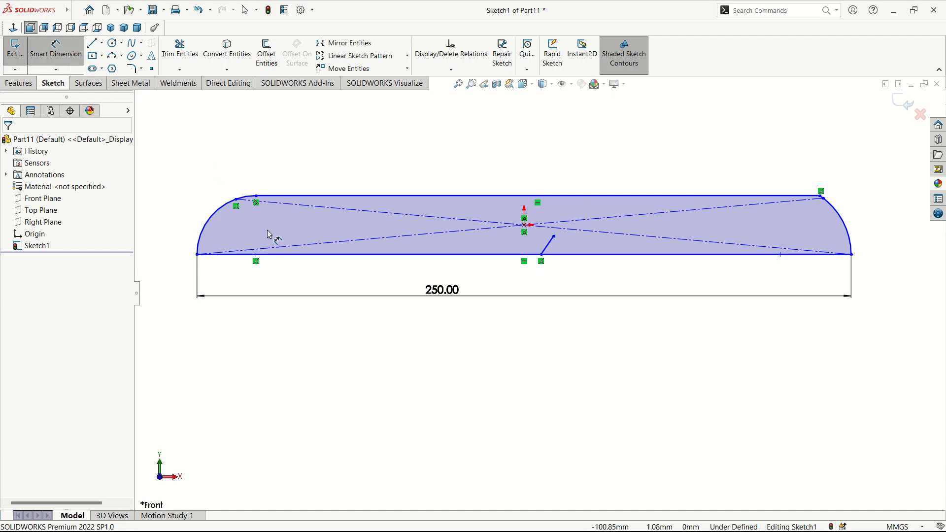
left_click(197, 255)
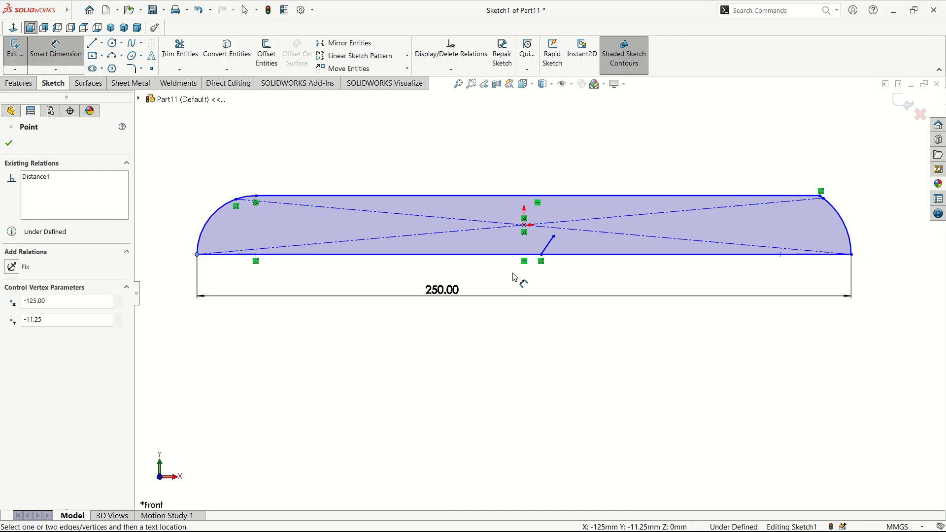
left_click(542, 255)
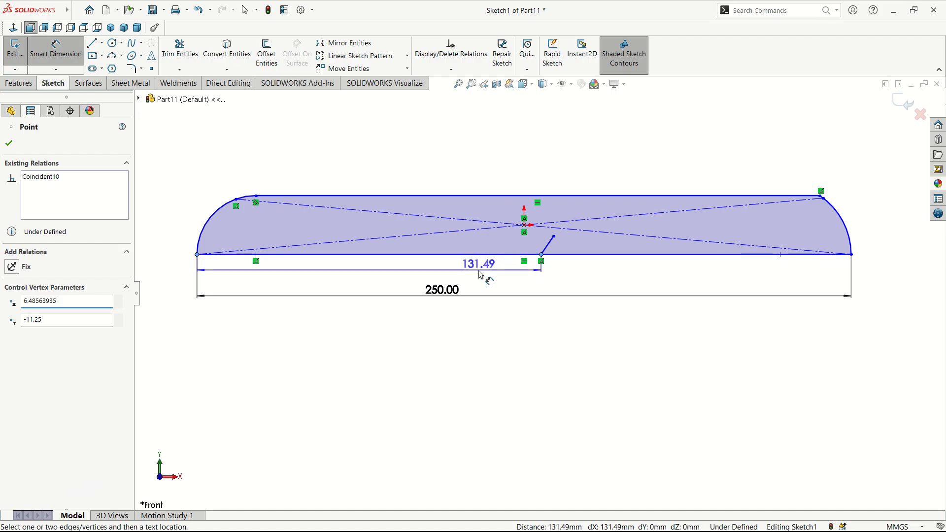
left_click(500, 281)
type("143")
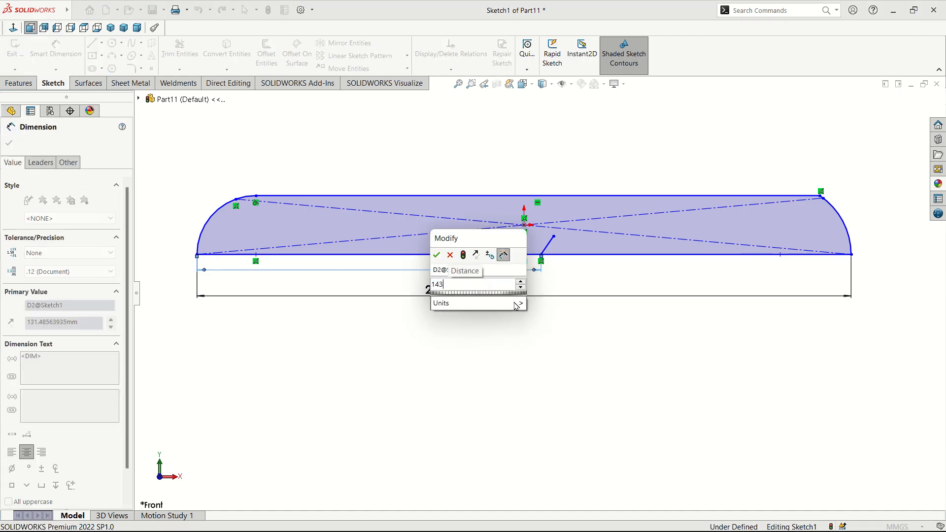
key("Return")
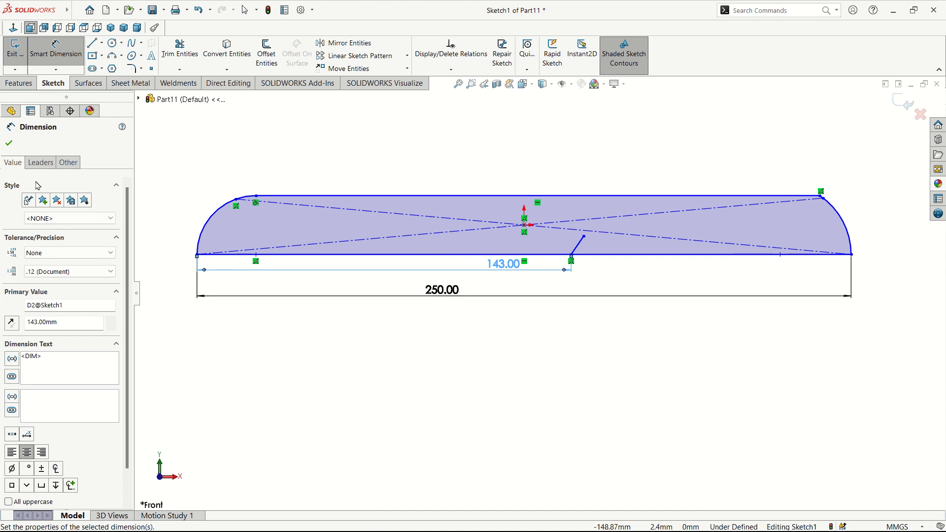
left_click(10, 144)
scroll(596, 237, "down", 3)
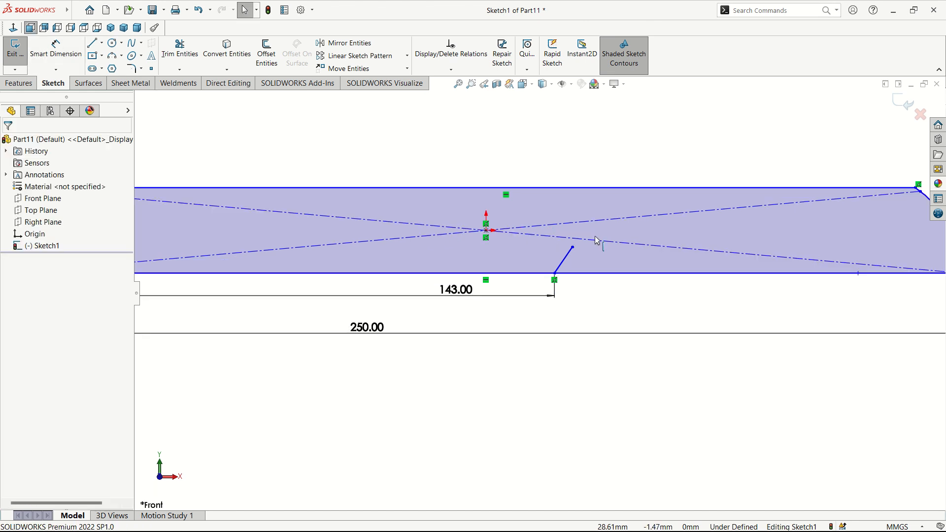
Step: Set the notch line at 135° to the bottom edge
left_click(58, 51)
left_click(551, 273)
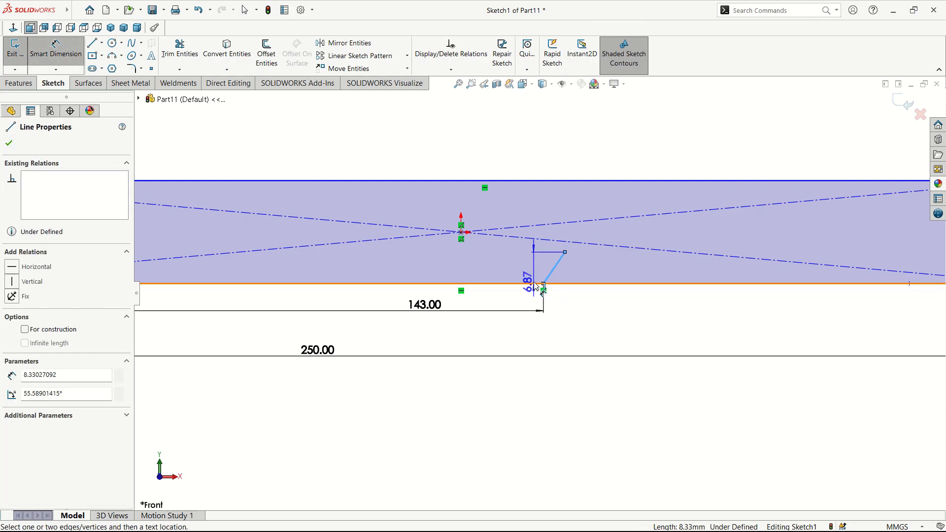
left_click(542, 284)
left_click(559, 289)
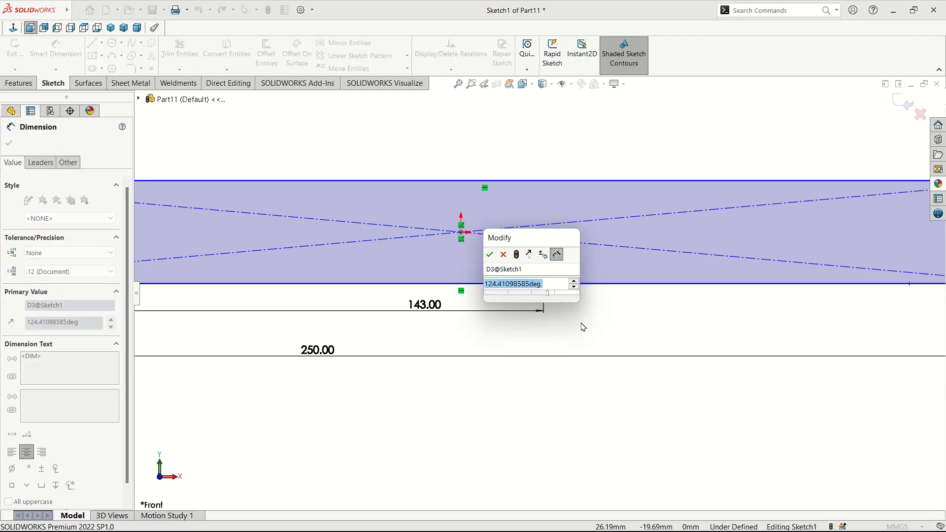
type("135")
key("Return")
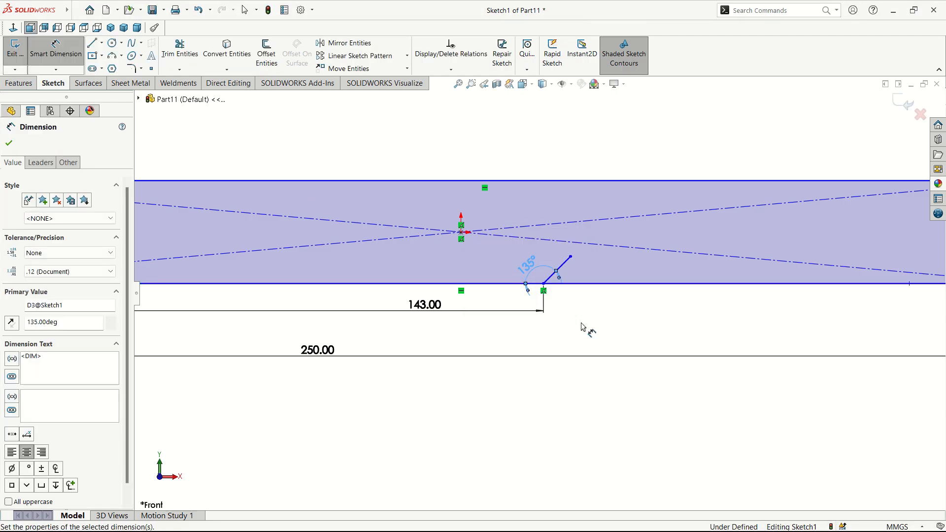
left_click(9, 143)
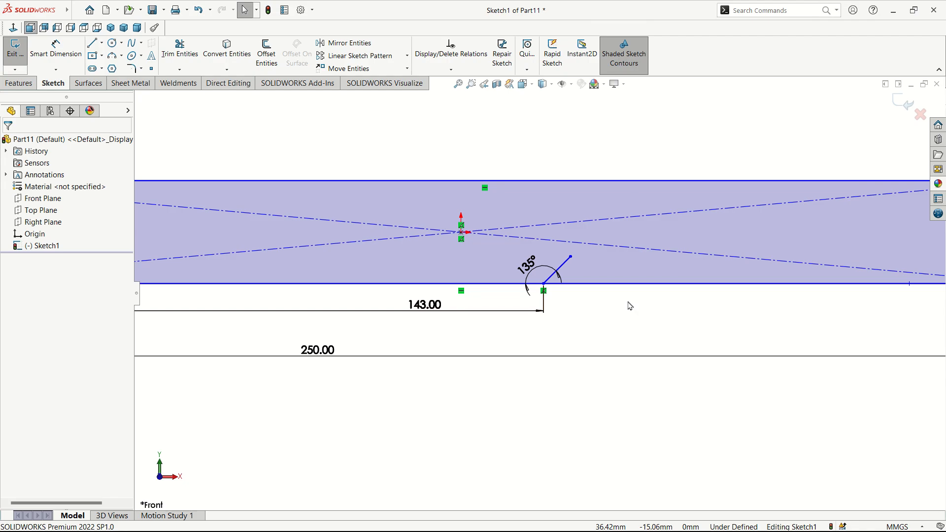
Step: Make the notch line 8 mm long
left_click(66, 59)
scroll(495, 251, "down", 2)
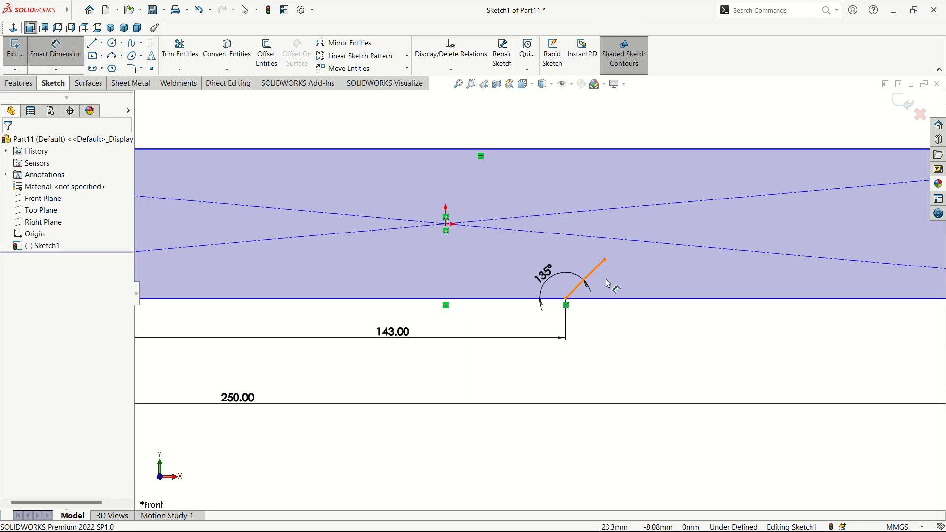
left_click(596, 277)
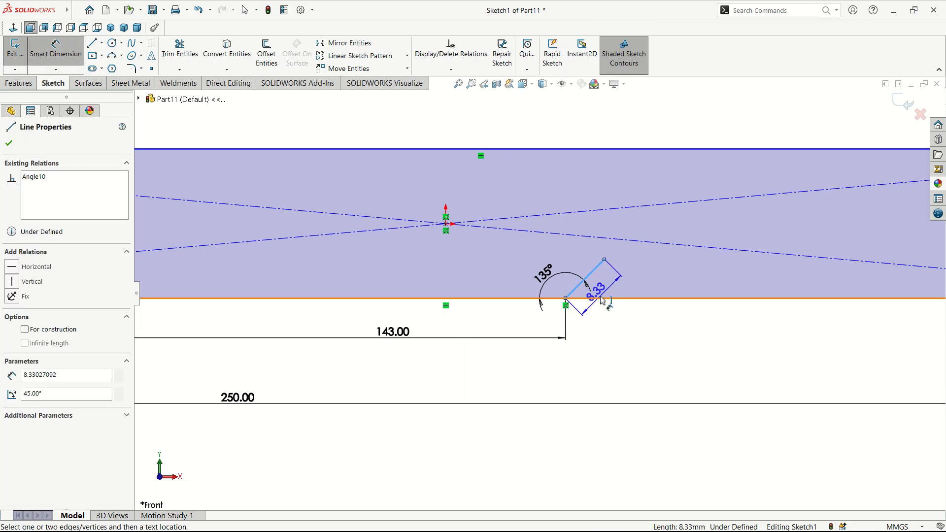
left_click(619, 317)
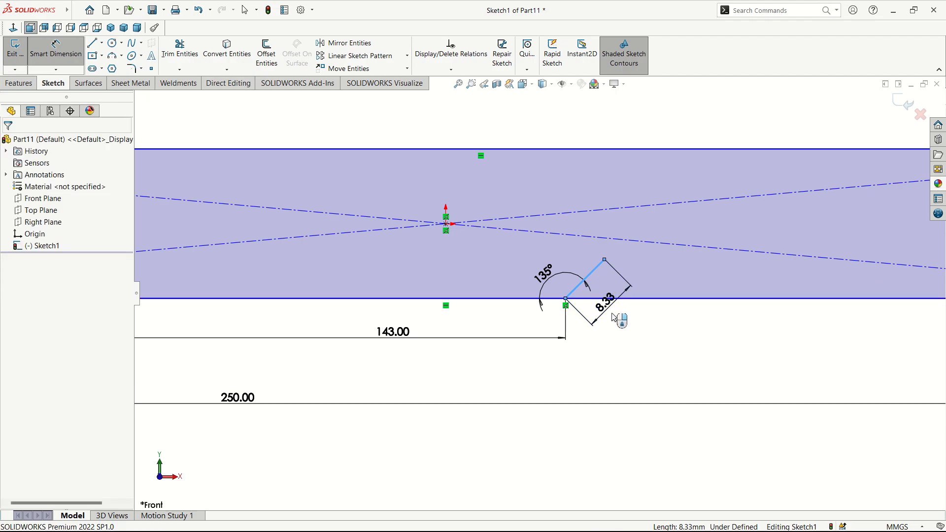
type("8.00mm")
key("Return")
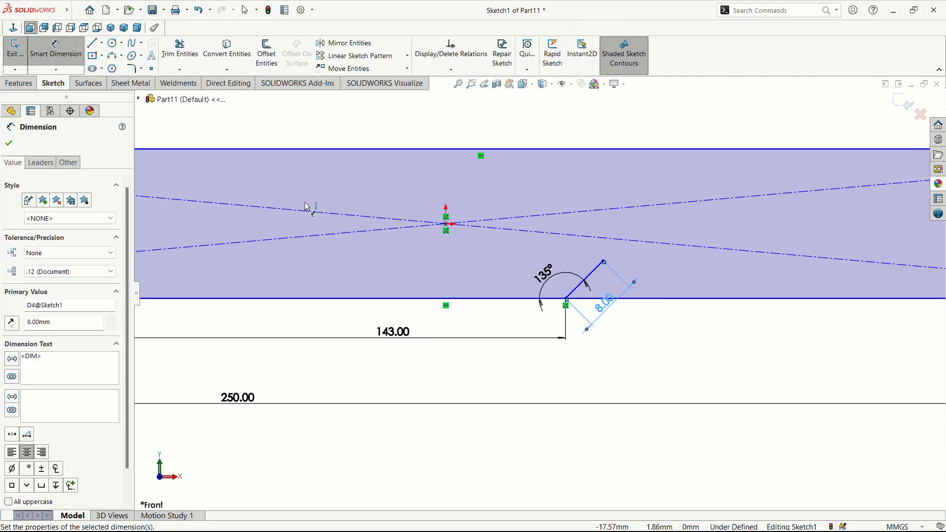
left_click(10, 144)
scroll(554, 297, "up", 3)
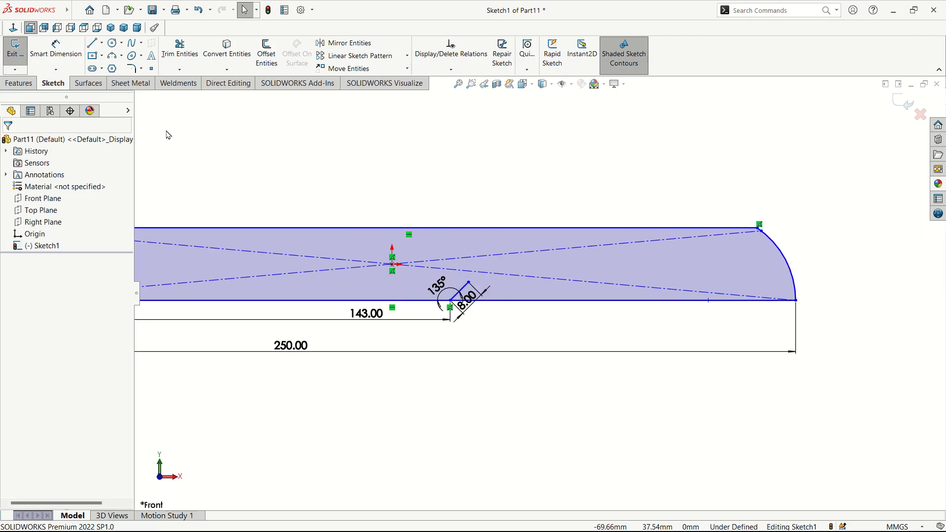
Step: Draw a spline from the notch line's end along the bottom edge to the blade tip
left_click(133, 45)
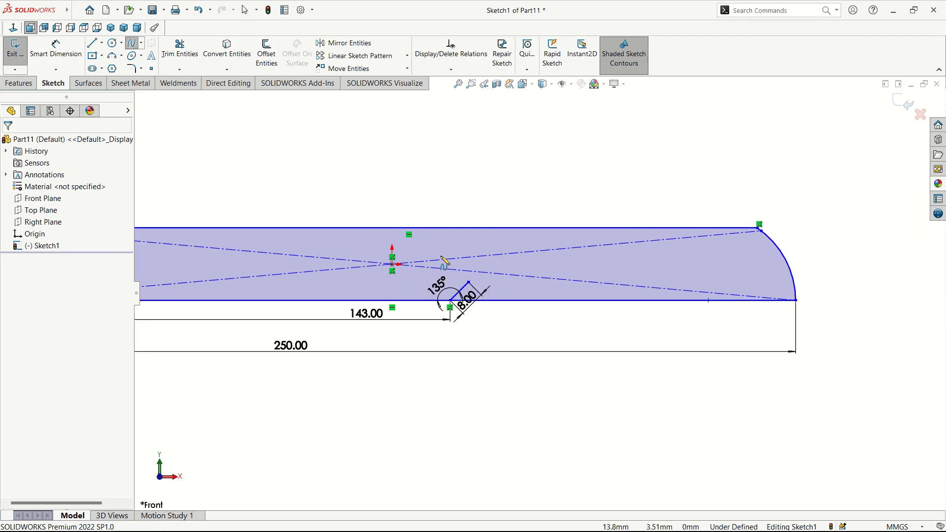
left_click(468, 282)
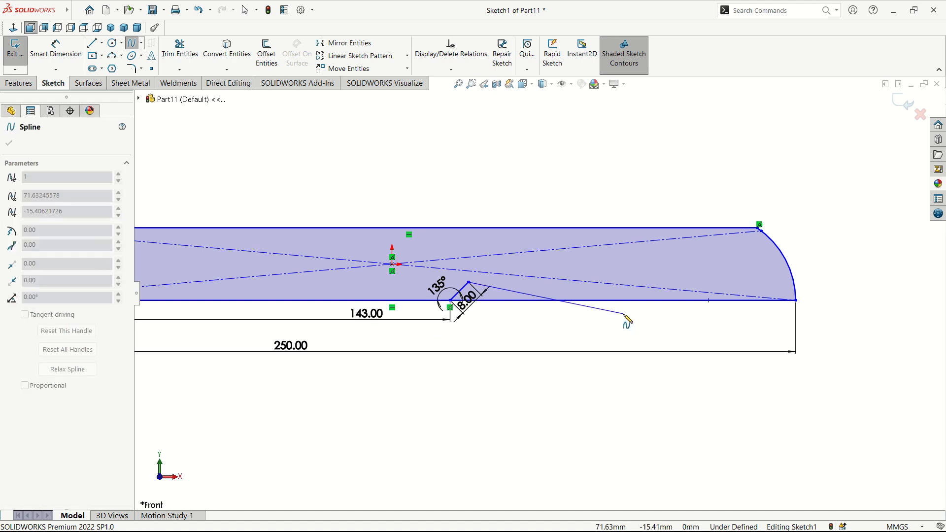
left_click(624, 300)
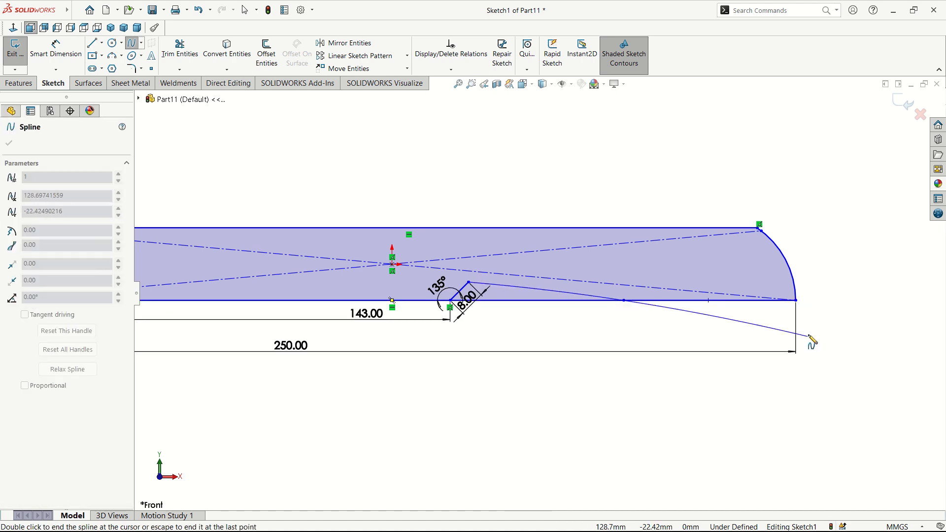
left_click(744, 292)
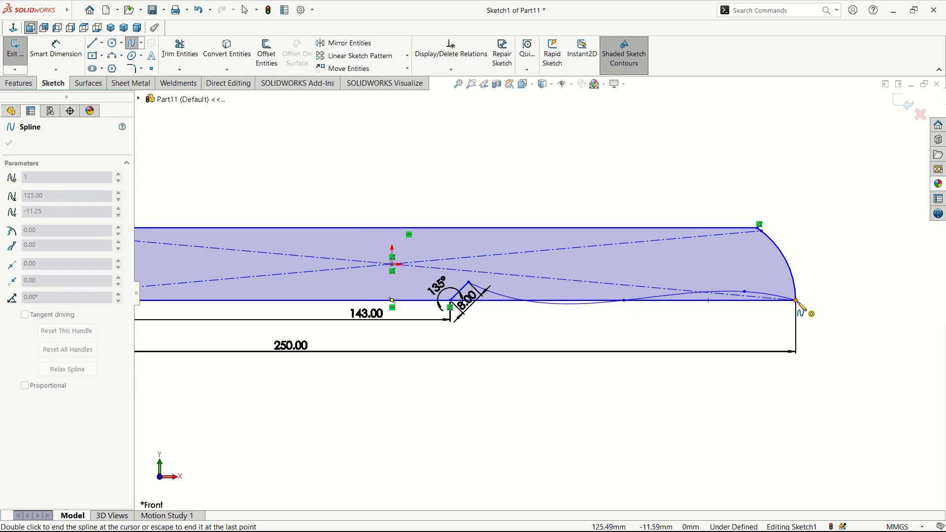
right_click(797, 301)
left_click(805, 309)
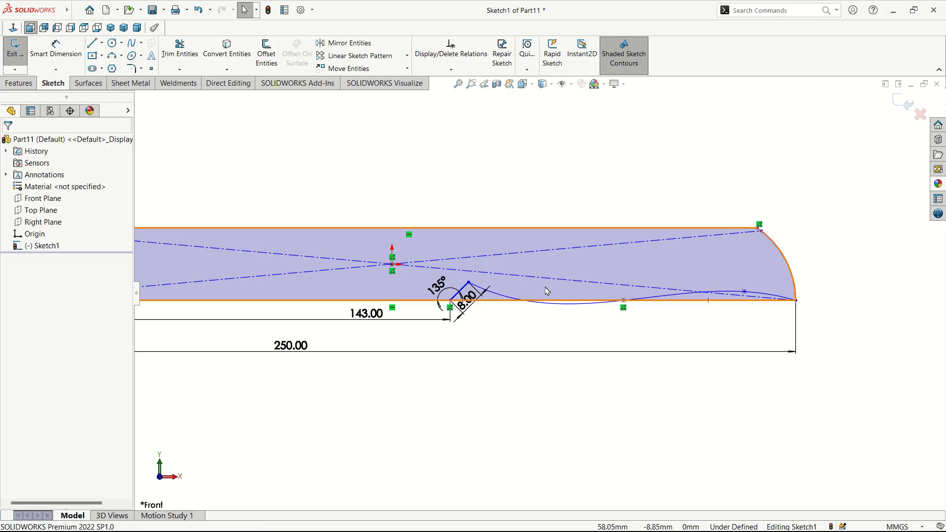
Step: Drag the spline's start tangent handle to flatten the curve to about -6.81°
scroll(492, 298, "down", 5)
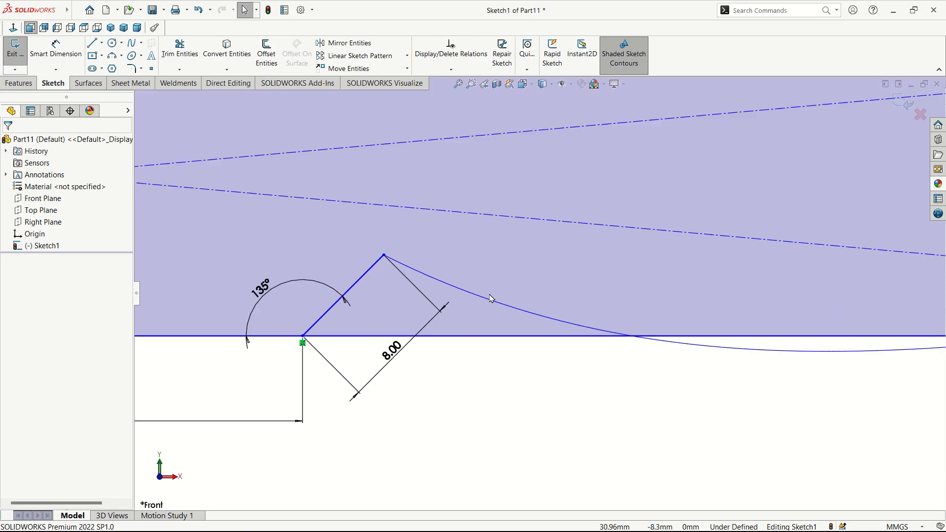
left_click(492, 304)
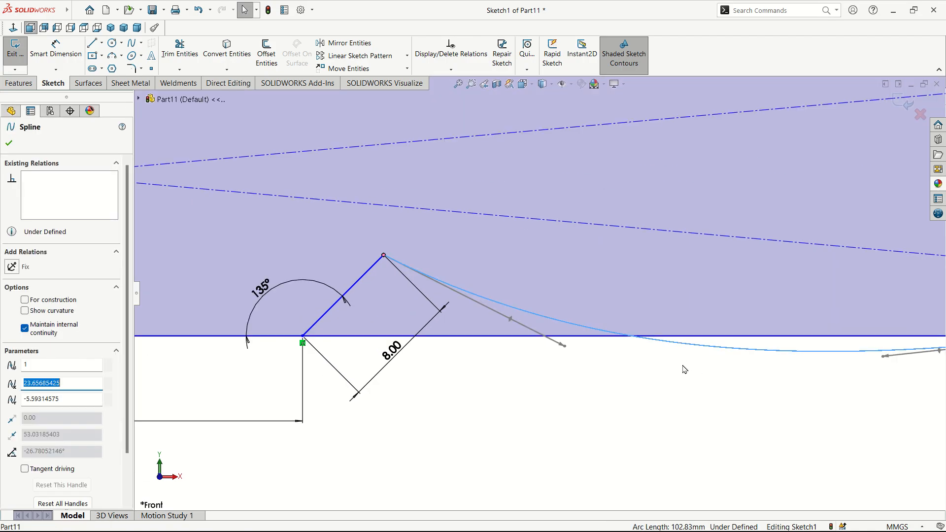
scroll(707, 373, "up", 1)
scroll(707, 374, "up", 2)
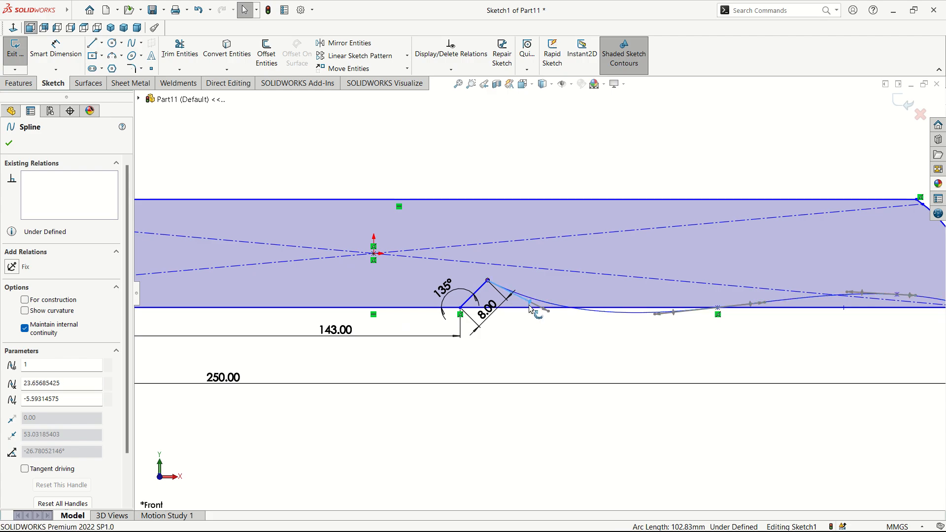
left_click_drag(530, 306, 554, 288)
scroll(842, 359, "up", 1)
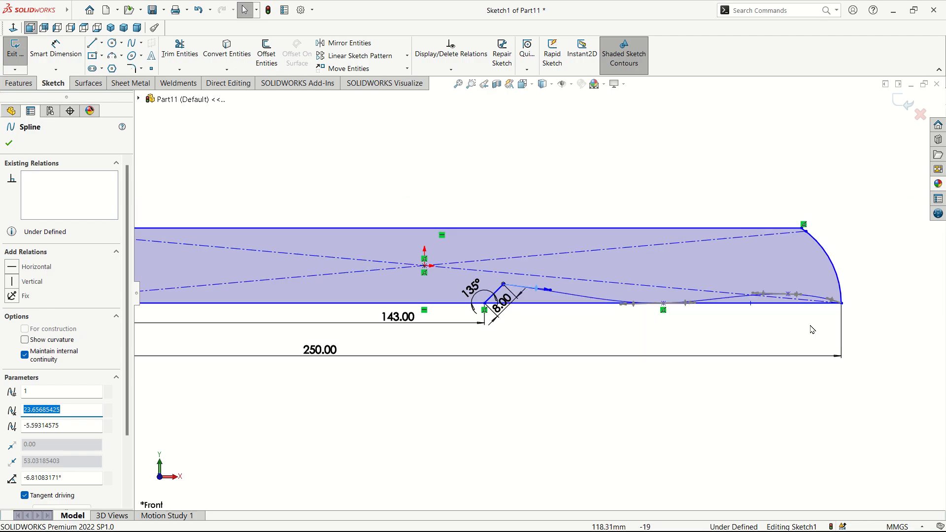
scroll(809, 327, "down", 1)
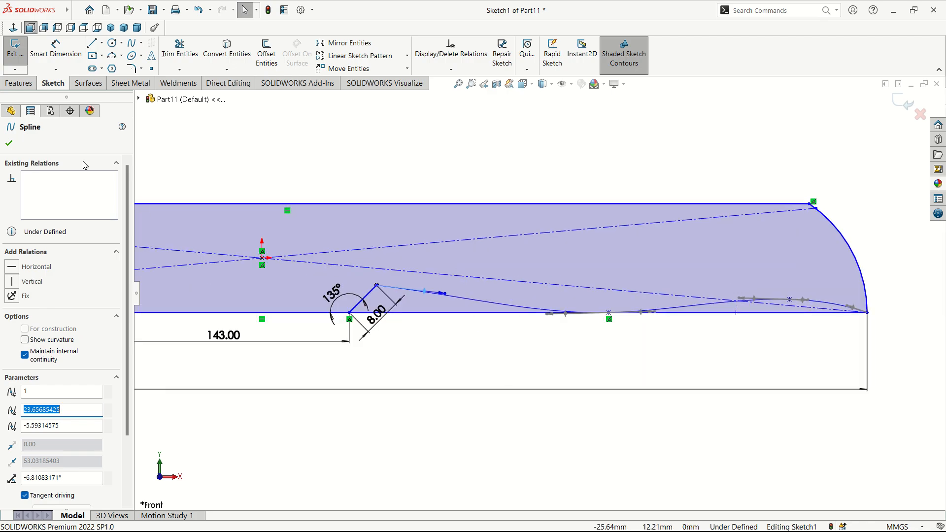
Step: Power-trim the straight bottom line between the notch and blade tip, then check the remaining edge
left_click(187, 55)
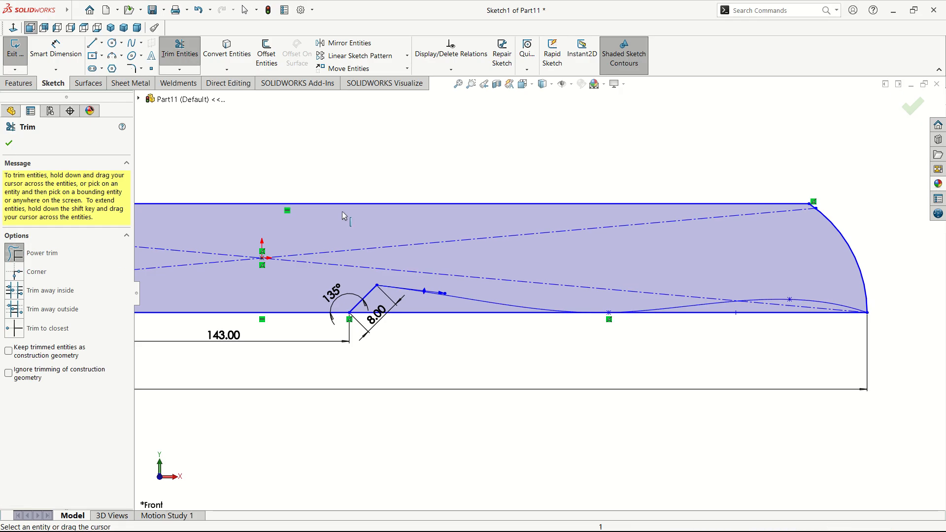
left_click_drag(419, 332, 418, 310)
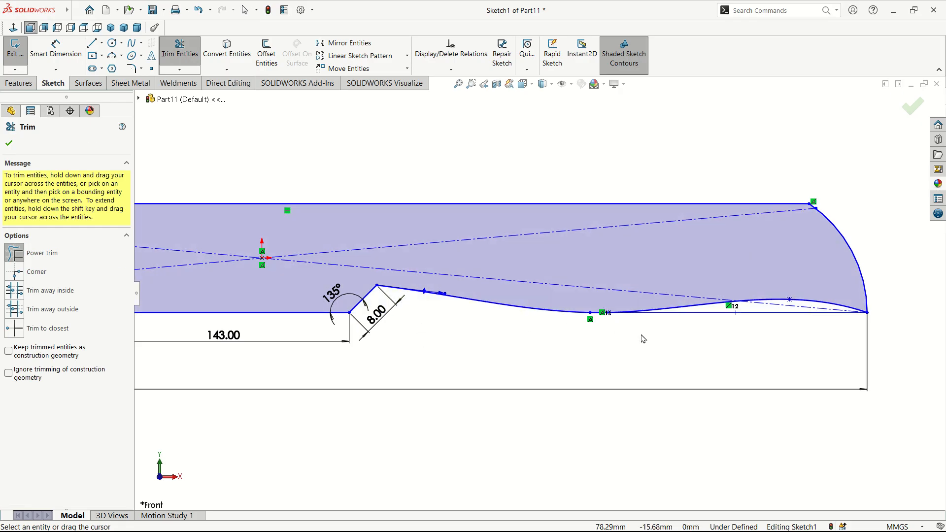
key("Escape")
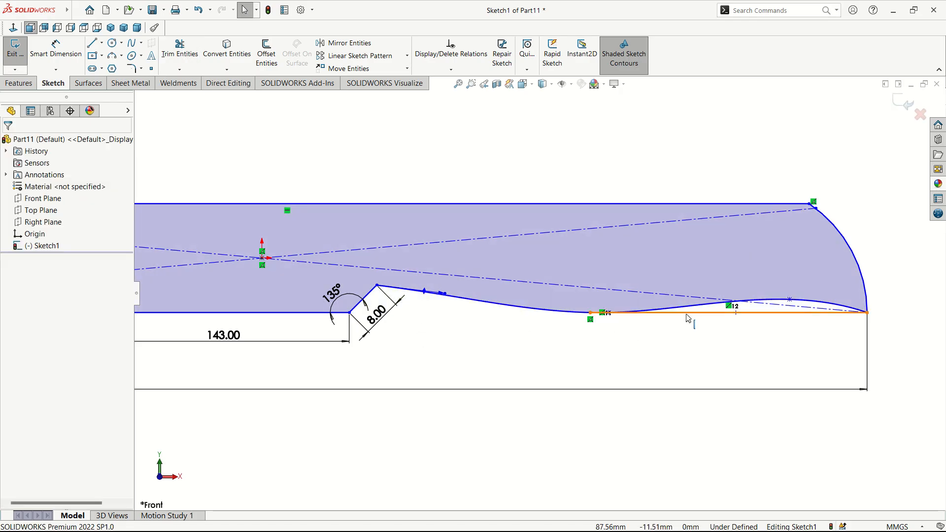
left_click(689, 318)
key("Escape")
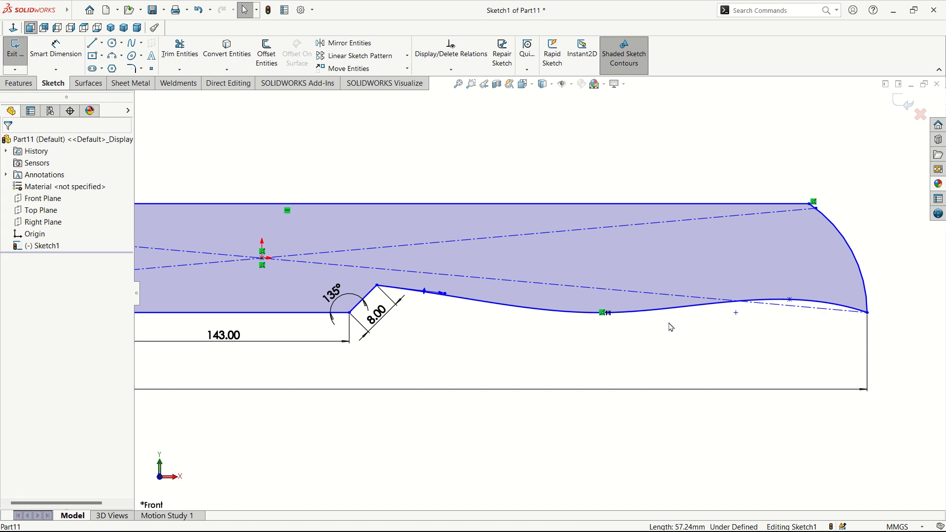
scroll(499, 327, "up", 3)
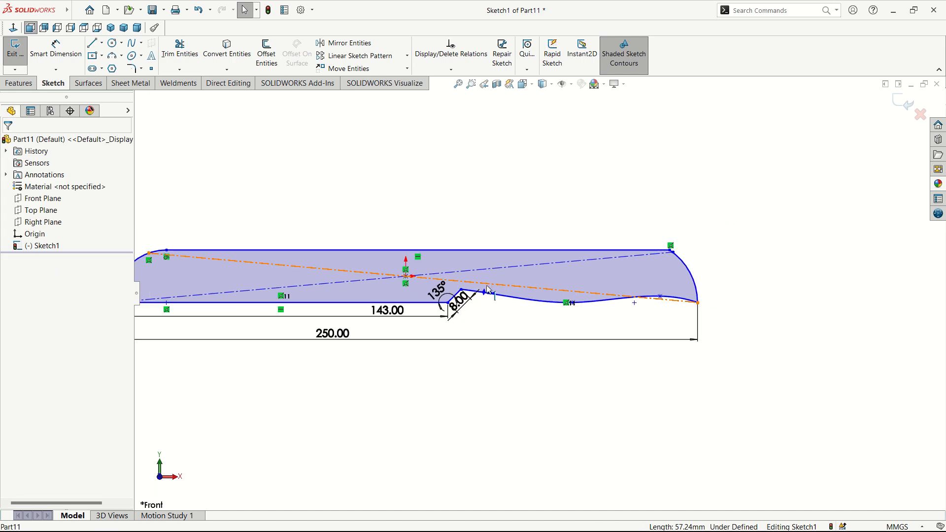
scroll(598, 356, "down", 4)
scroll(683, 324, "up", 4)
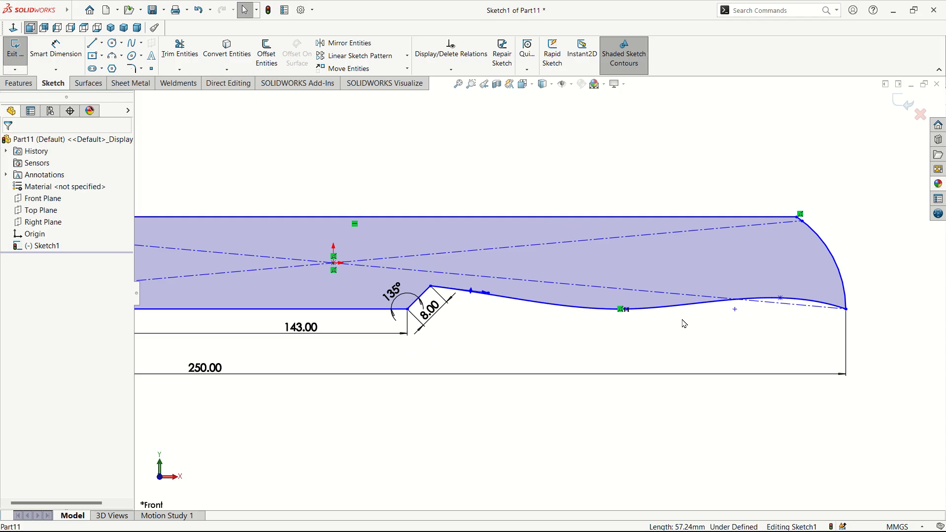
scroll(488, 281, "down", 2)
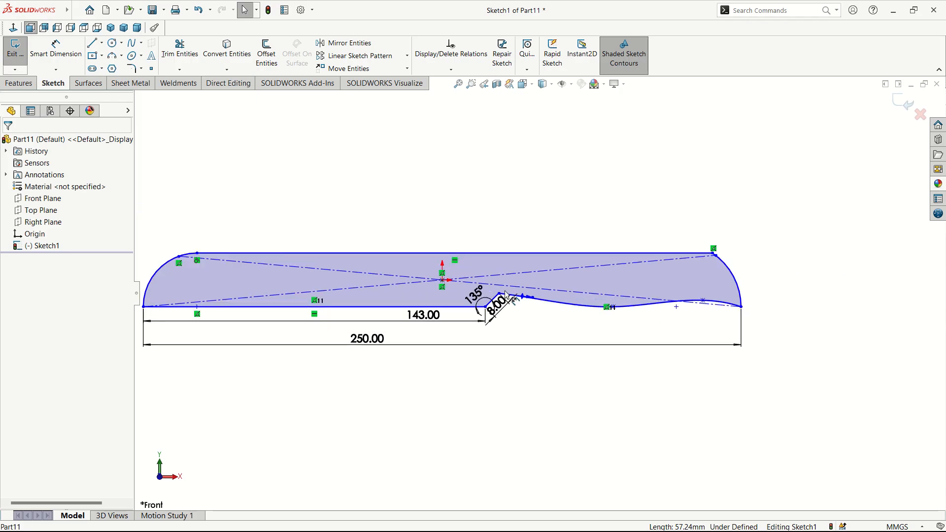
scroll(201, 256, "up", 2)
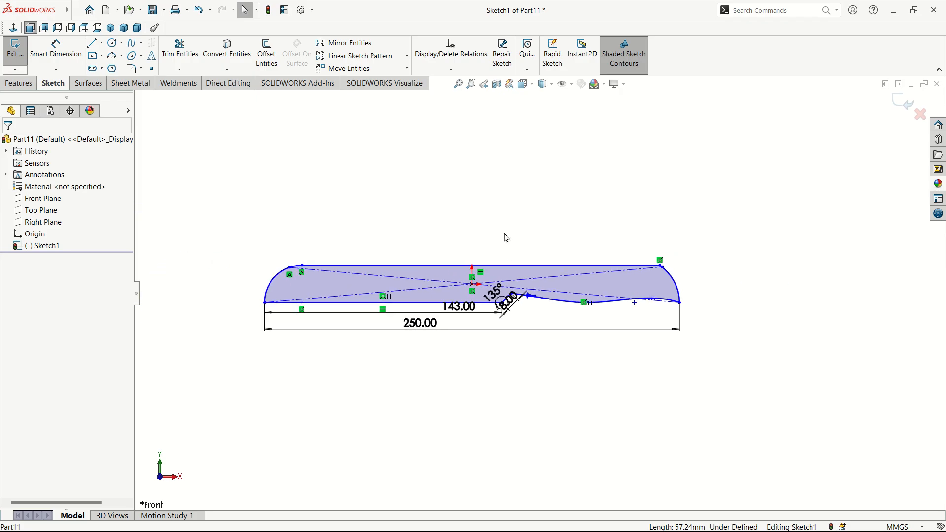
Step: Extrude the blade sketch Mid Plane to 1 mm thick
left_click(20, 83)
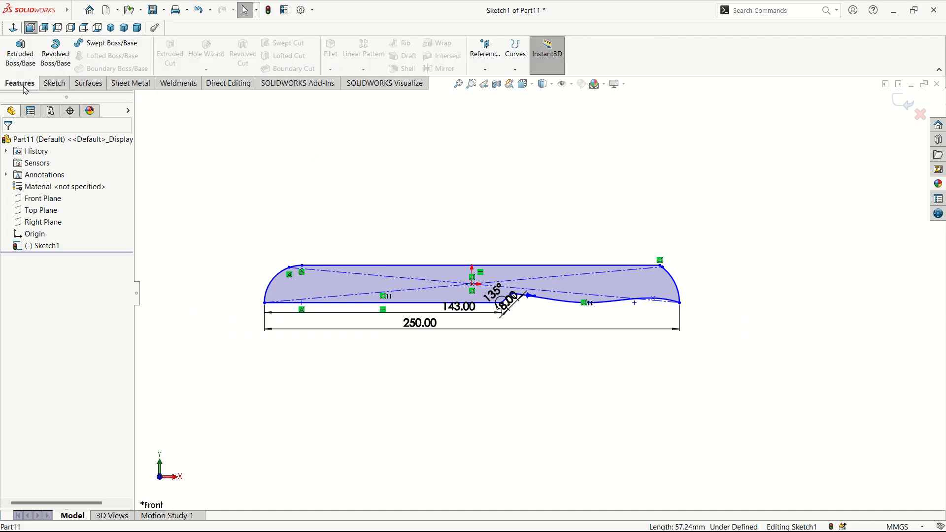
left_click(15, 53)
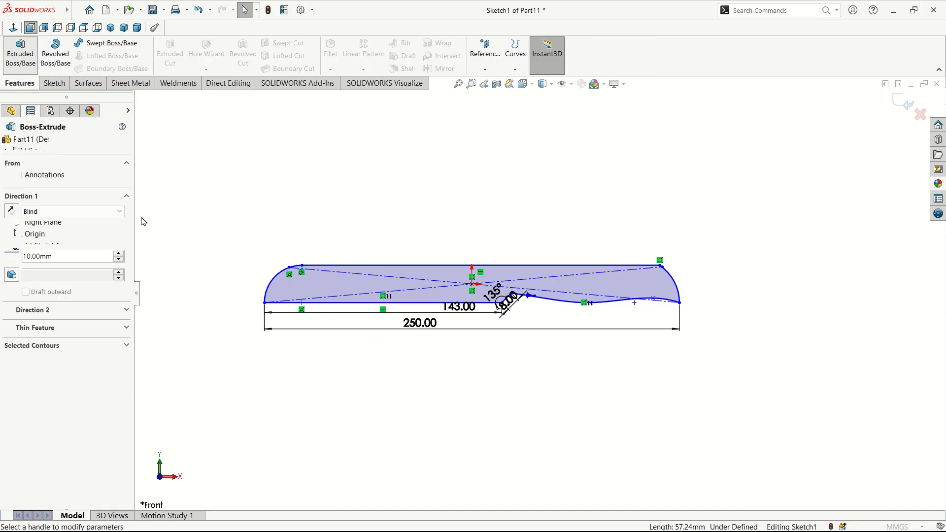
left_click(56, 213)
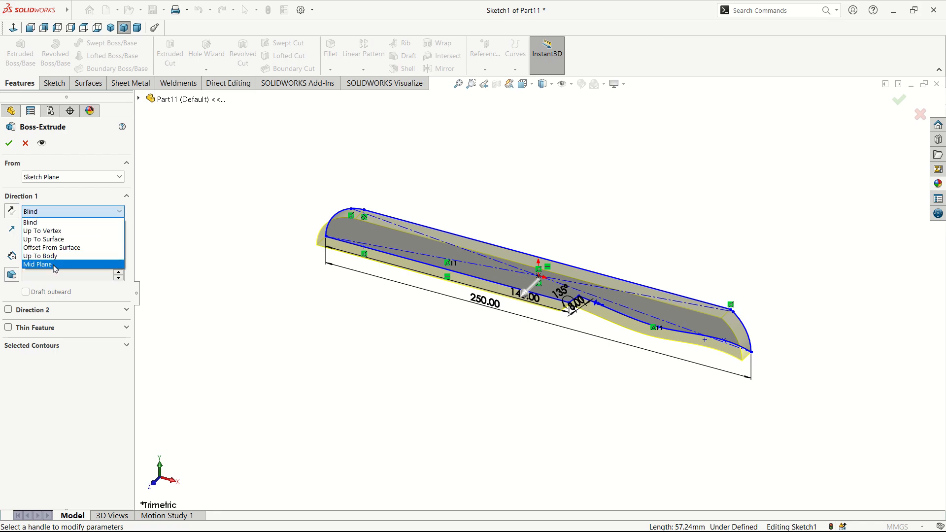
left_click(54, 265)
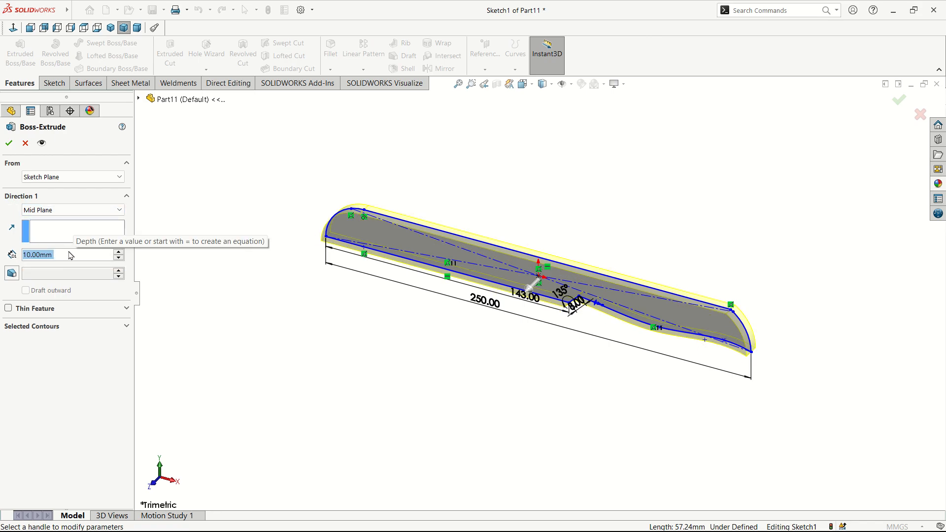
type("1")
key("Return")
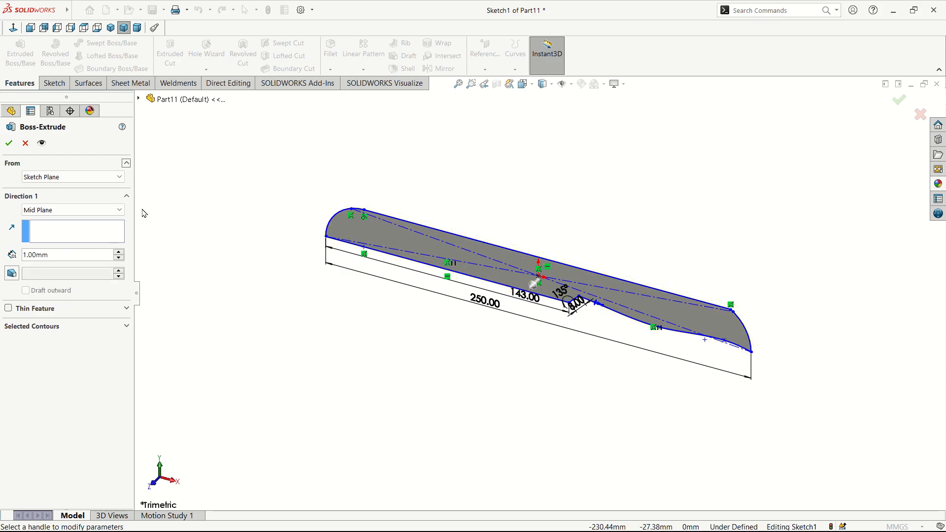
left_click(8, 143)
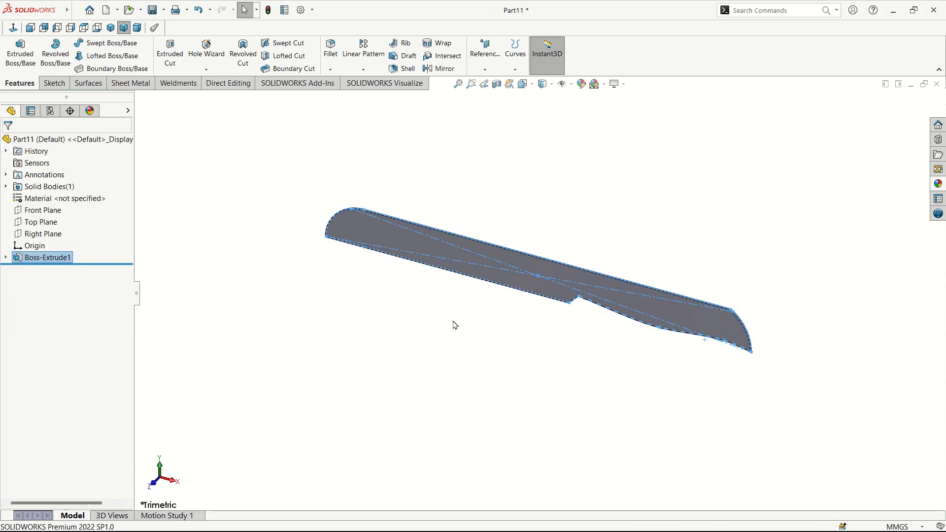
middle_click_drag(659, 352, 674, 243)
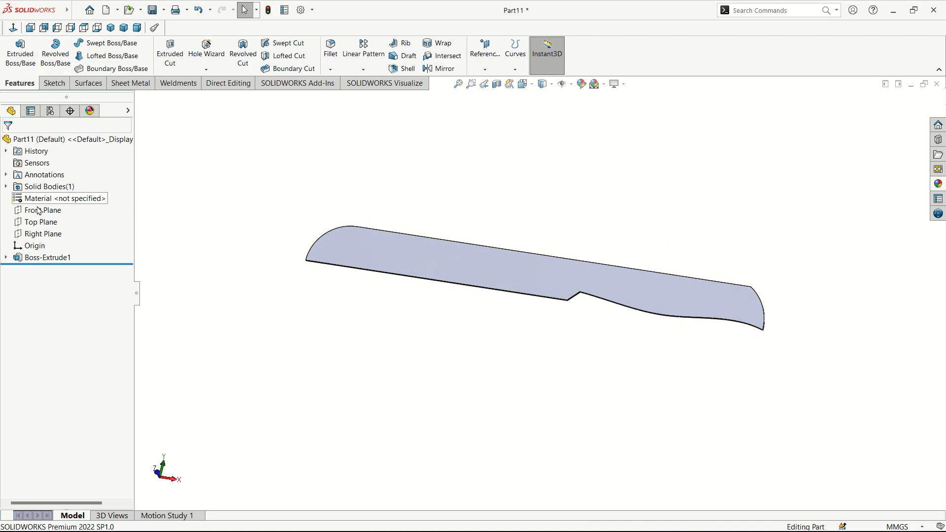
left_click(41, 236)
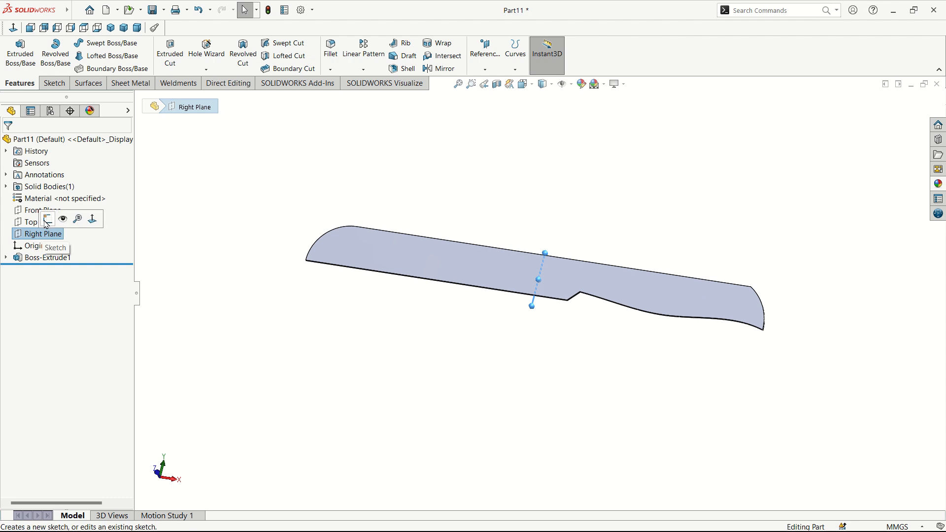
Step: Sketch a closed tapered bevel profile on the Right Plane across the blade's thin edge
left_click(48, 220)
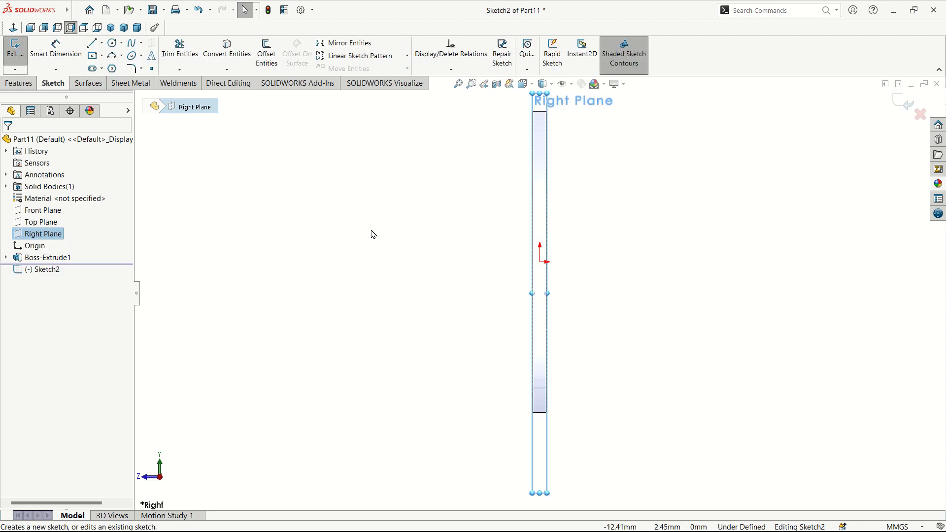
left_click(91, 42)
scroll(561, 409, "down", 3)
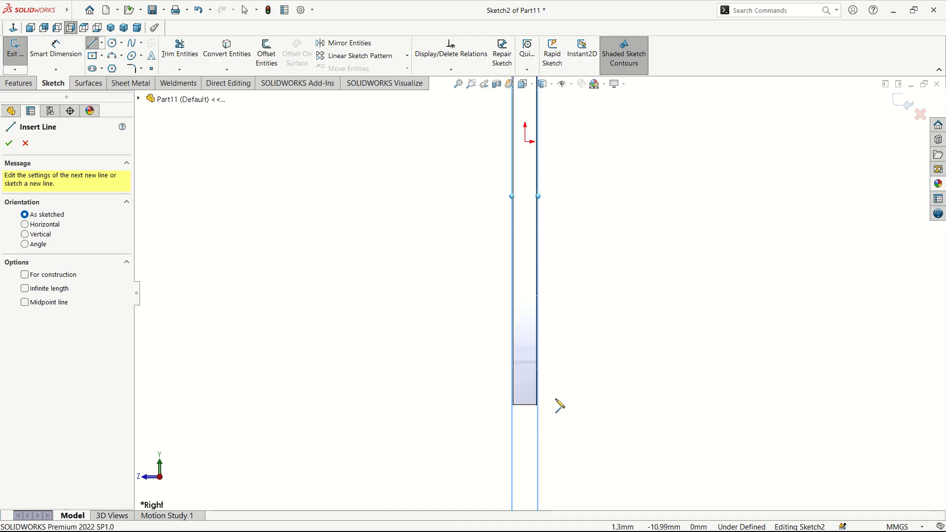
left_click(526, 405)
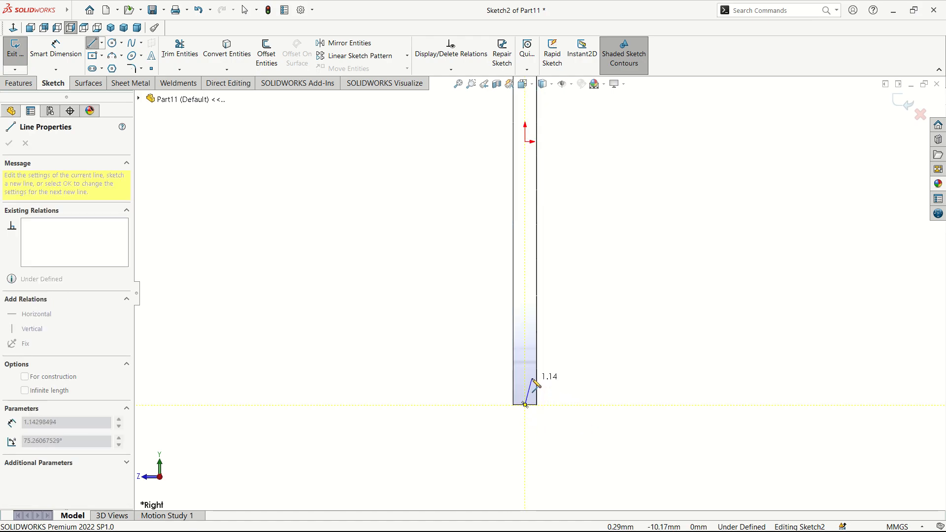
left_click(531, 362)
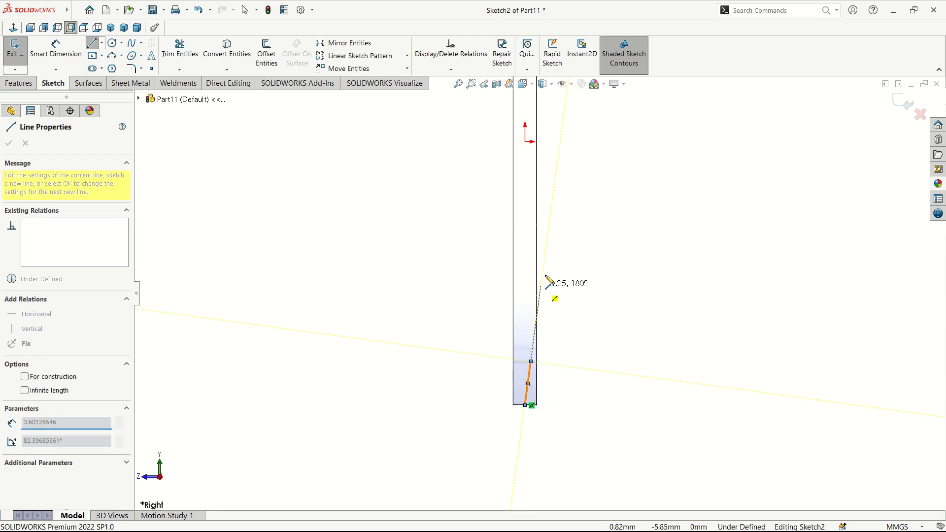
left_click(536, 198)
scroll(546, 417, "down", 1)
scroll(541, 398, "down", 1)
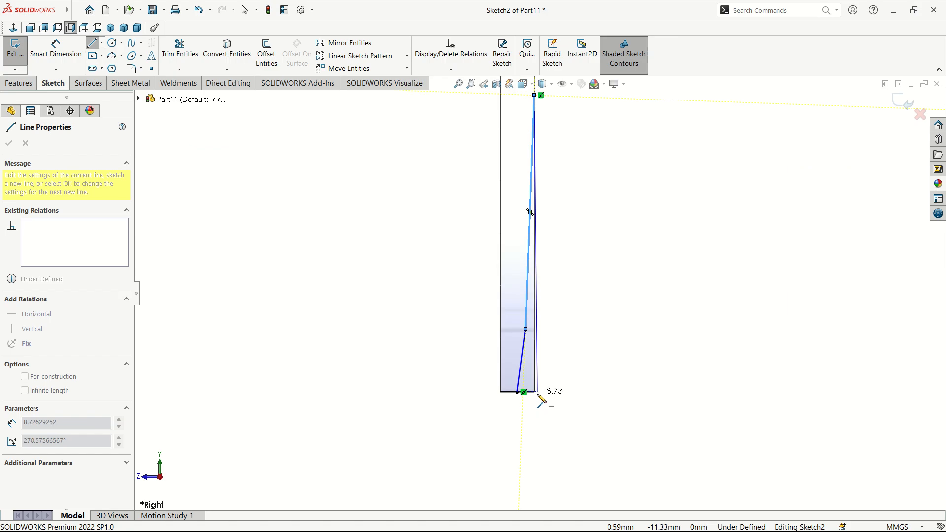
left_click(535, 399)
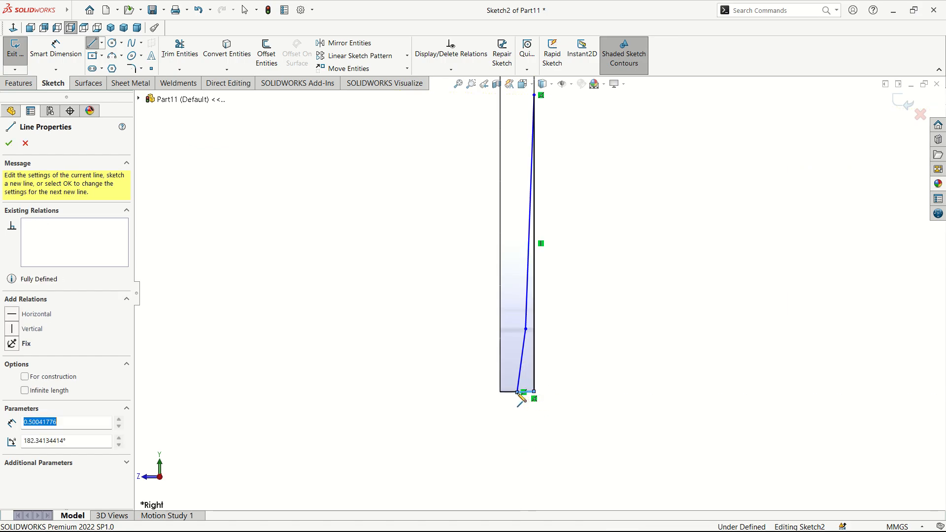
right_click(519, 393)
left_click(542, 396)
Step: Dimension the lower slanted bevel segment to an 8 mm height
left_click(53, 55)
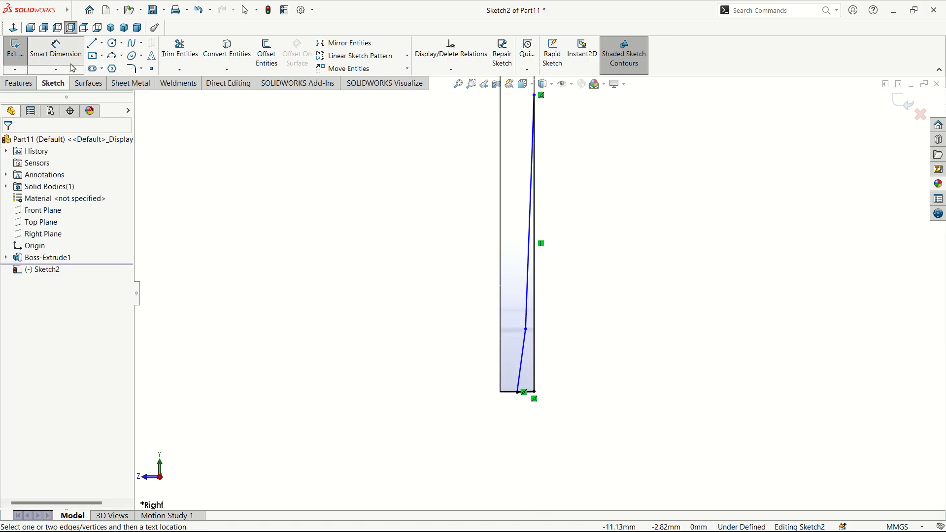
scroll(444, 313, "down", 5)
scroll(668, 387, "up", 4)
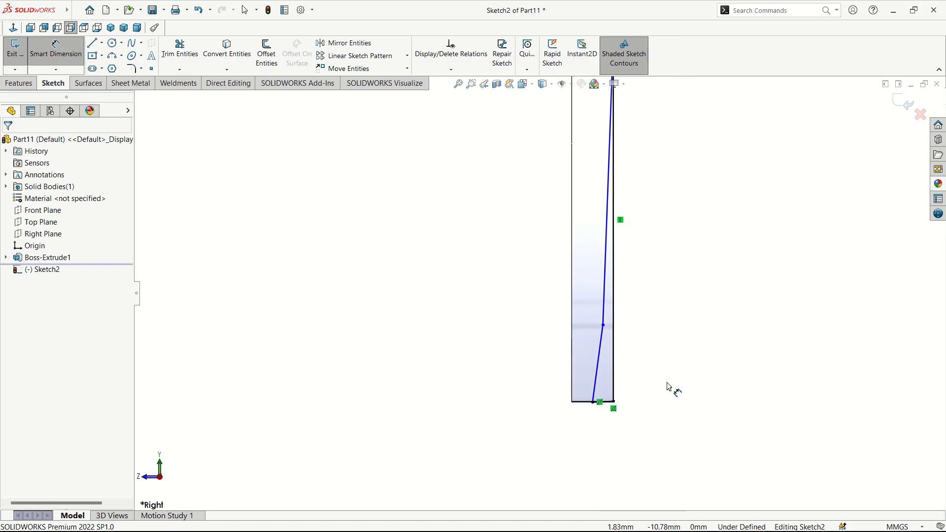
left_click(614, 370)
left_click(653, 351)
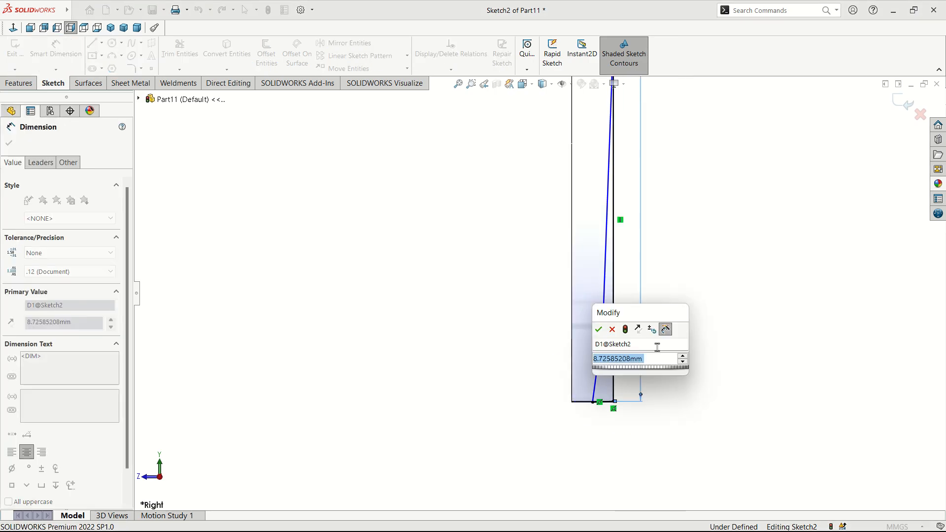
type("8")
key("Return")
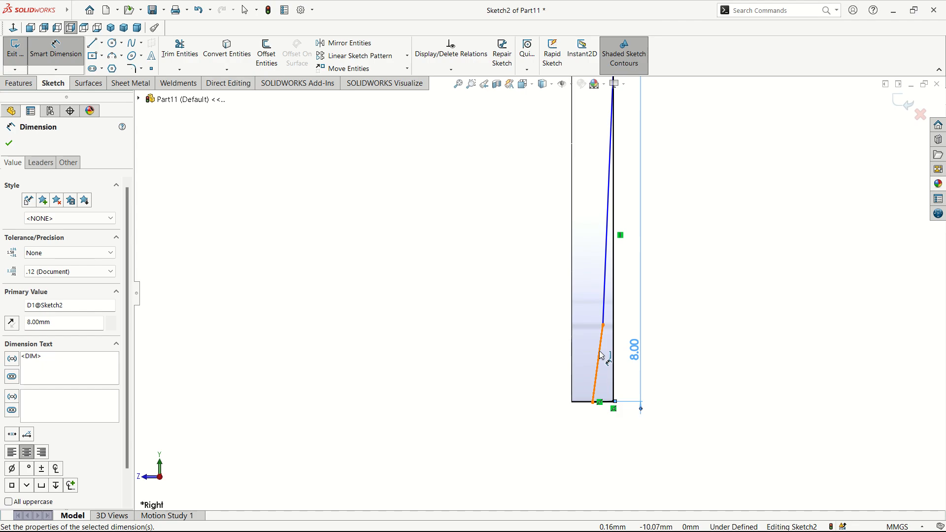
Step: Delete the corner point's relation and snap it onto the blade's bottom corner
left_click(603, 325)
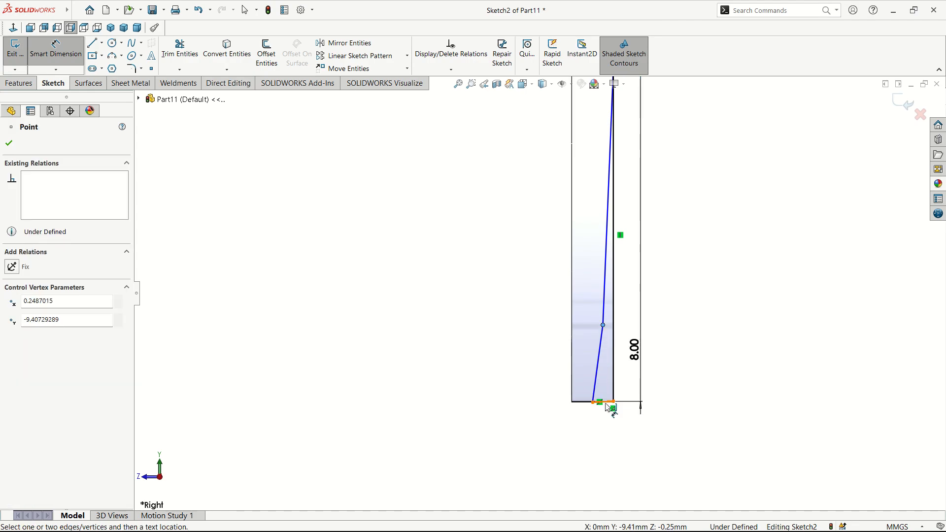
left_click(606, 403)
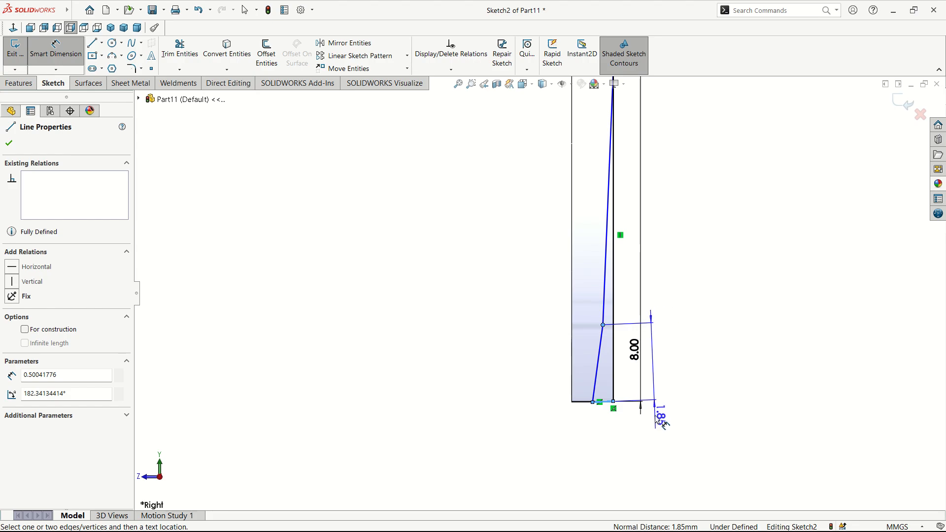
key("Escape")
scroll(631, 419, "down", 4)
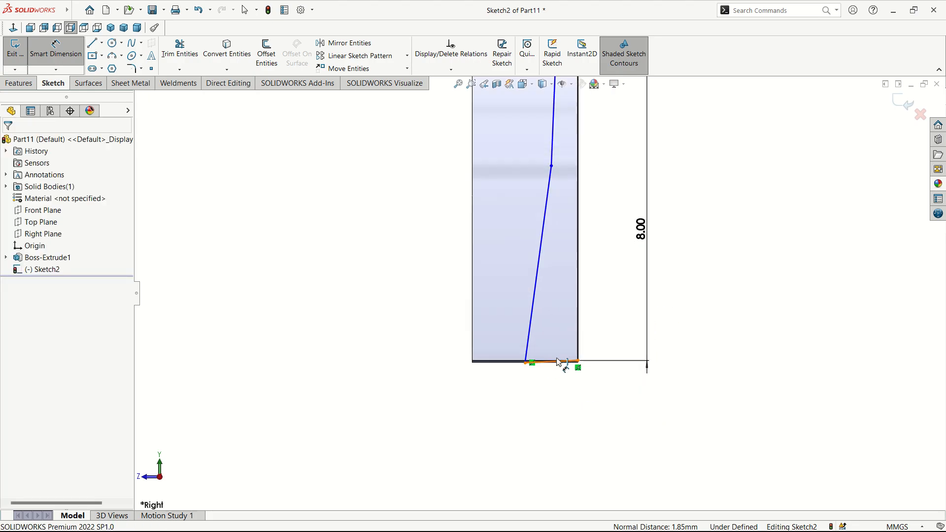
scroll(560, 366, "down", 4)
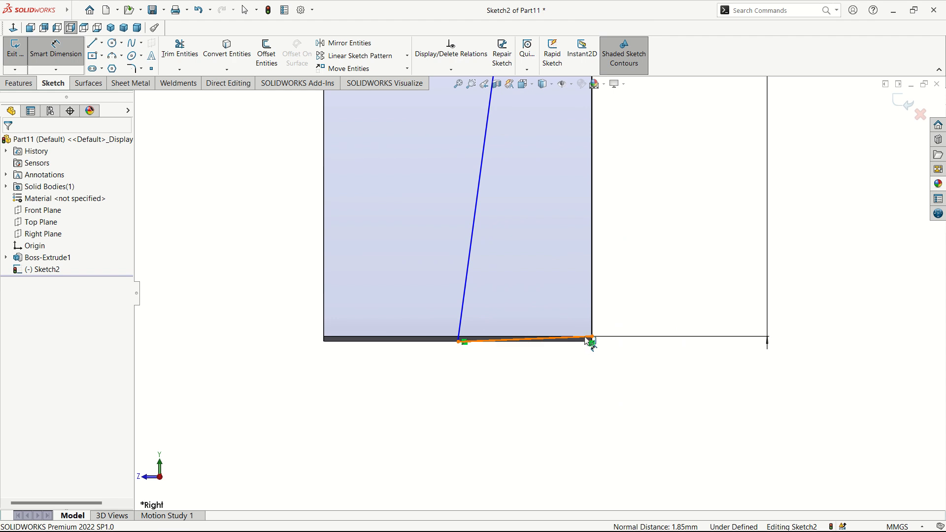
scroll(592, 338, "down", 2)
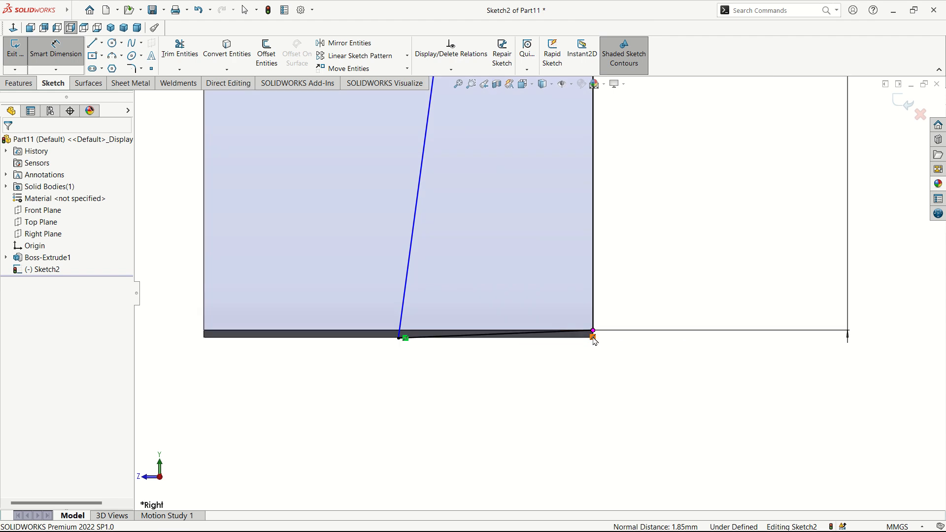
left_click(594, 338)
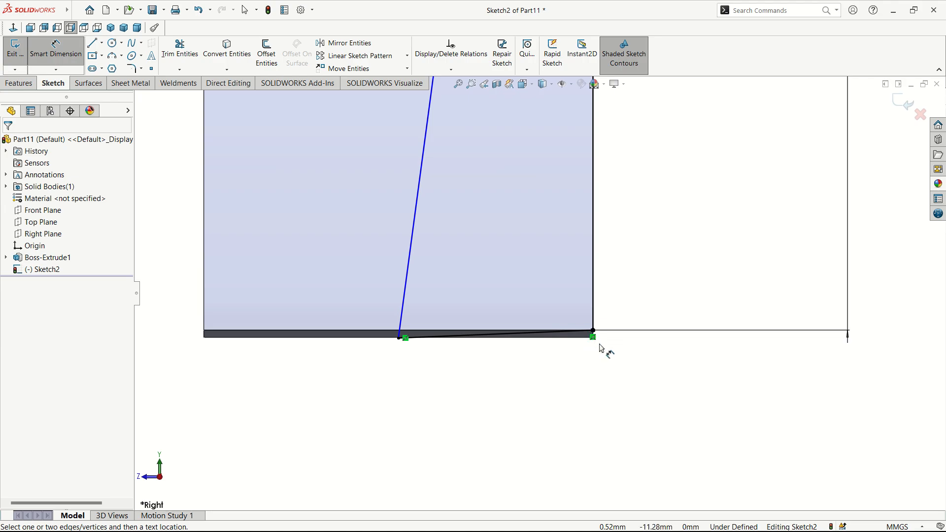
key("Escape")
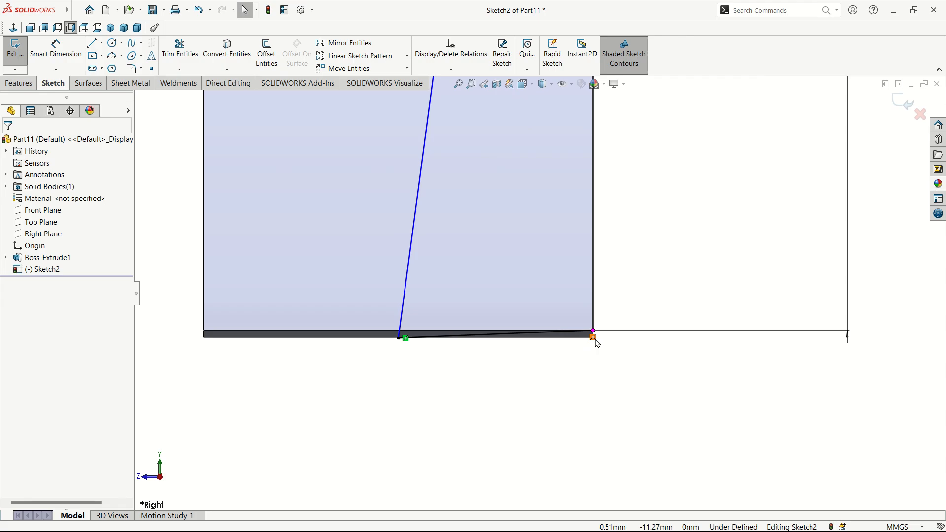
right_click(594, 339)
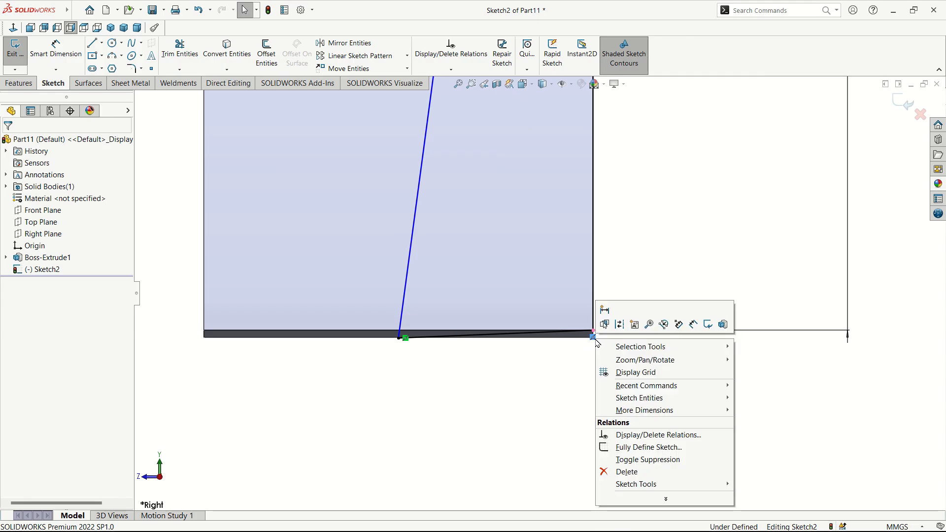
left_click(622, 471)
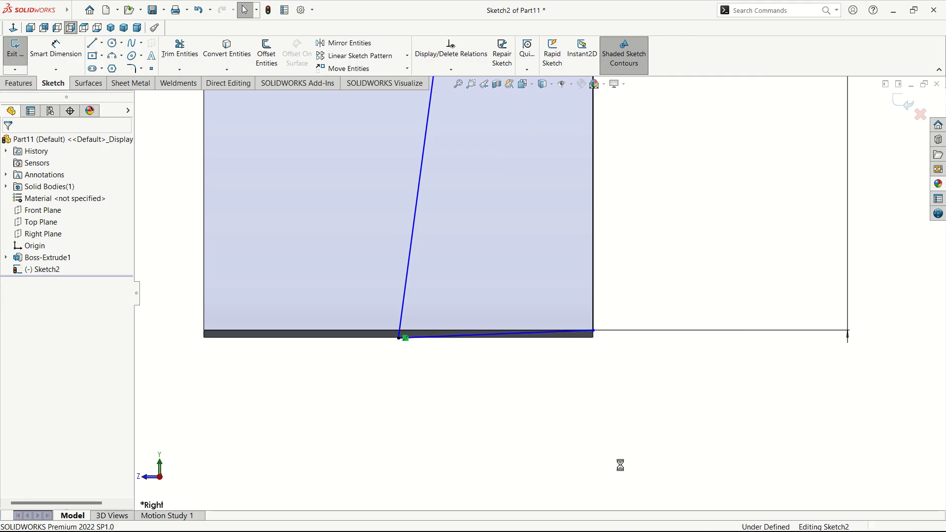
left_click(595, 333)
left_click_drag(594, 342, 594, 339)
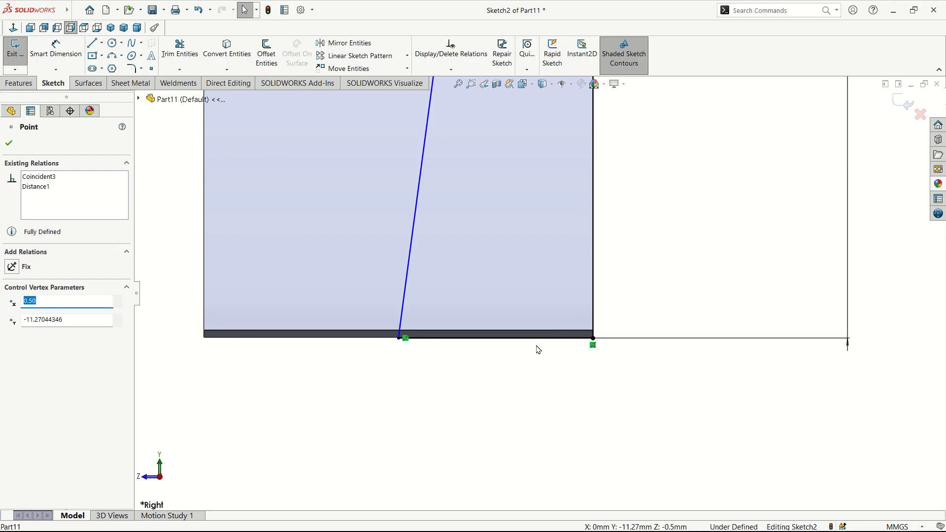
Step: Dimension the bevel corner point to a 1.5 mm height
left_click(63, 64)
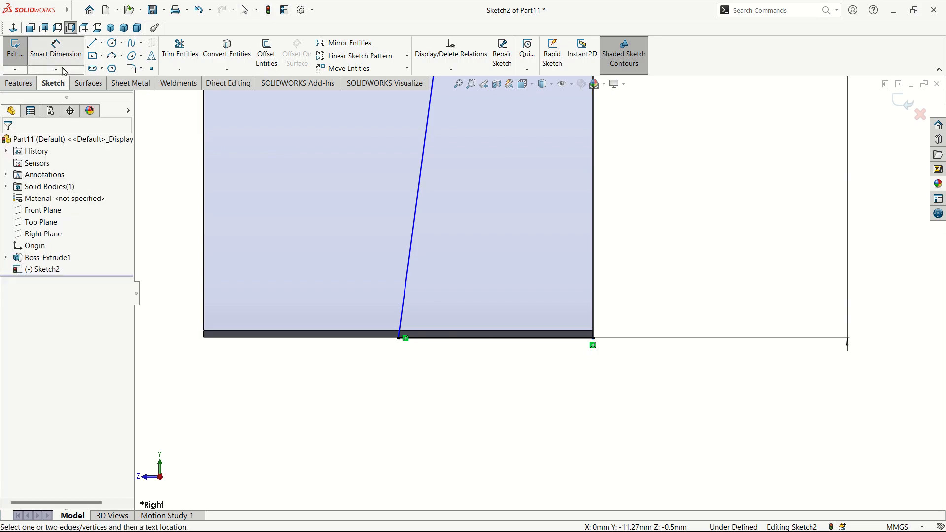
left_click(485, 340)
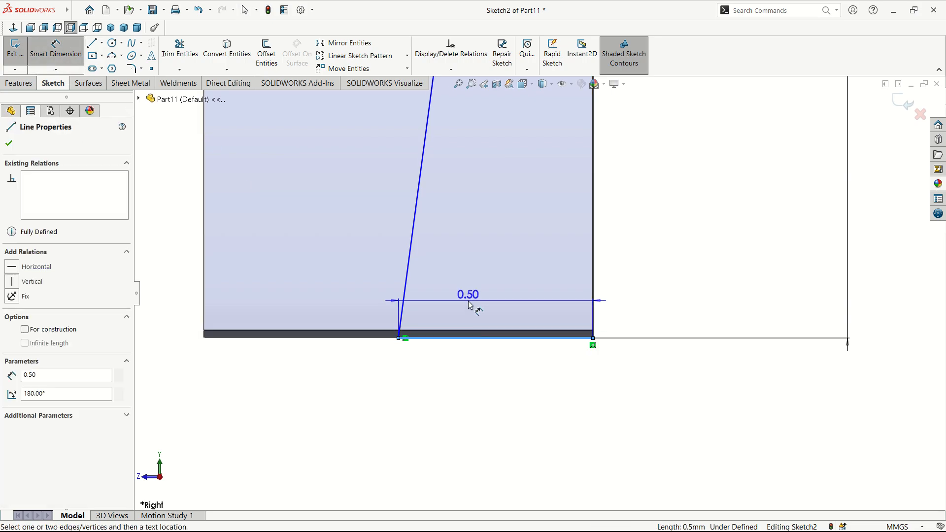
scroll(493, 256, "up", 5)
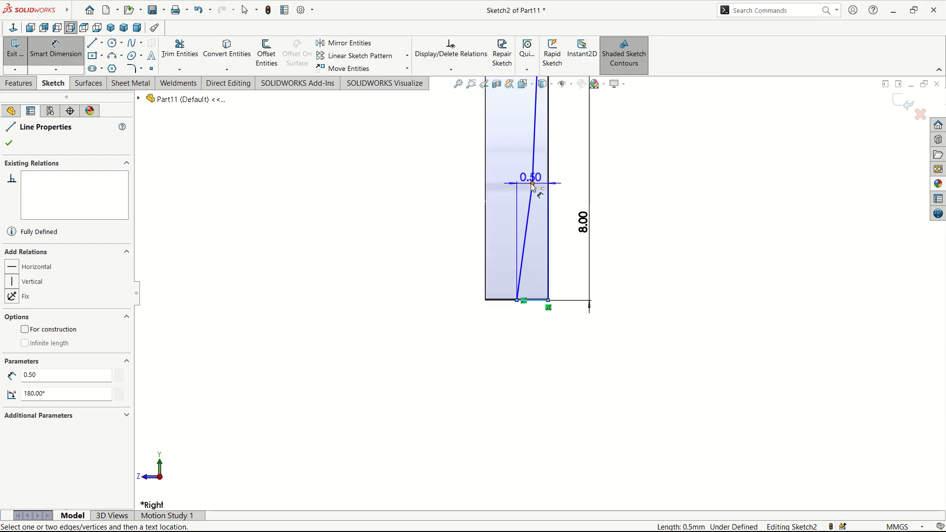
left_click(532, 183)
left_click(616, 236)
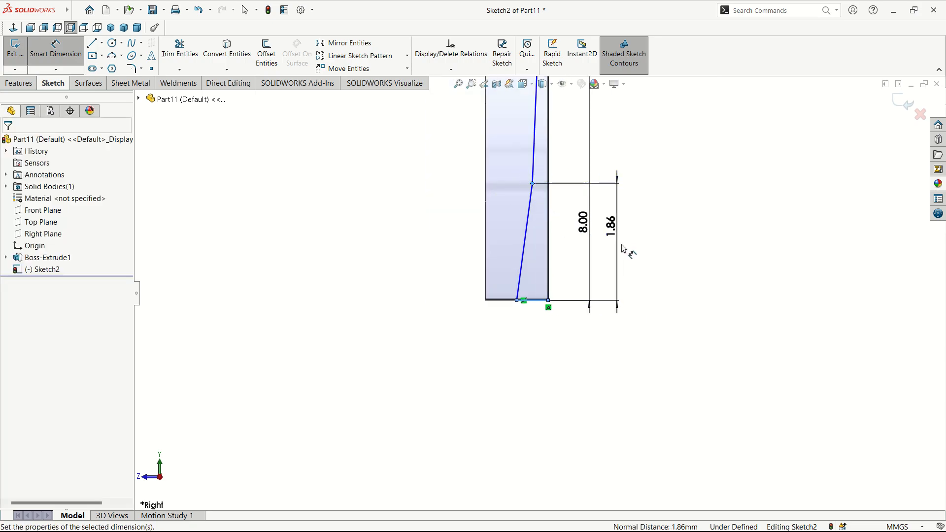
type("1.")
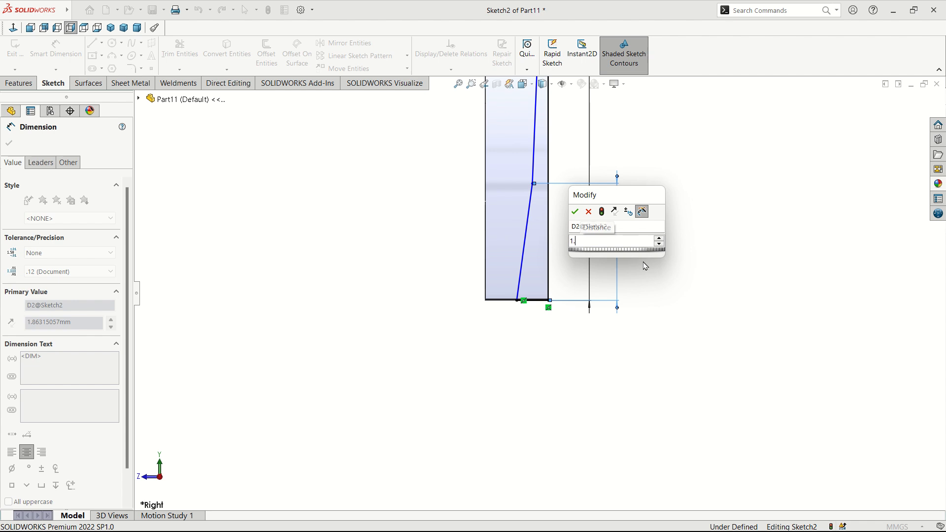
type("5")
key("Return")
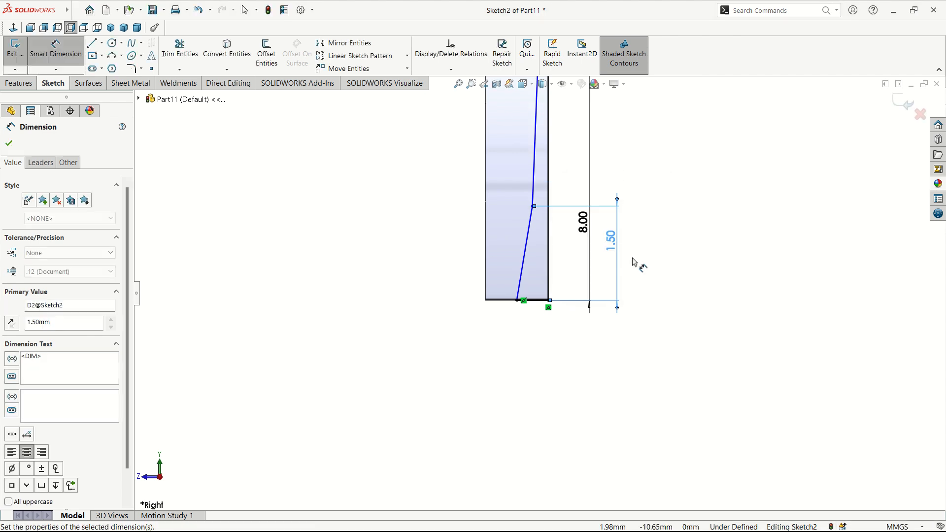
Step: Set the slanted bevel line at 2.5° from the vertical side
left_click(537, 175)
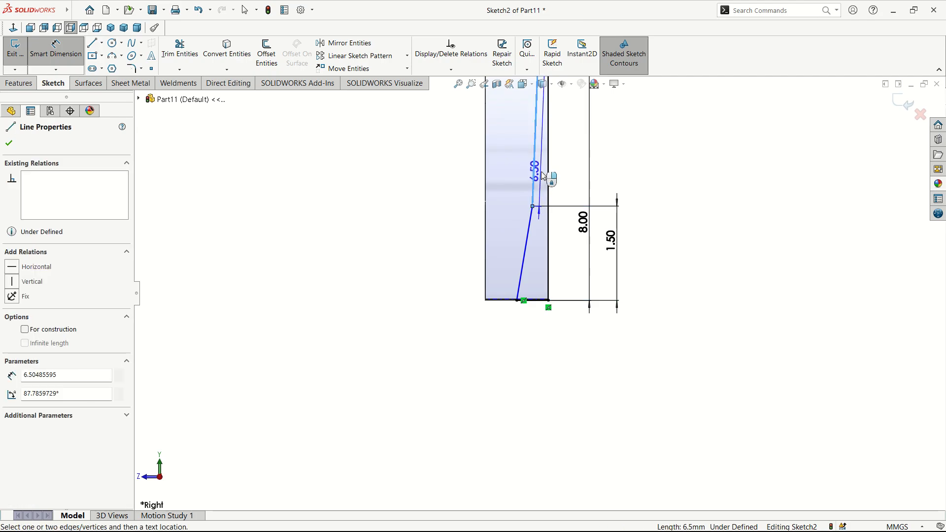
left_click(548, 195)
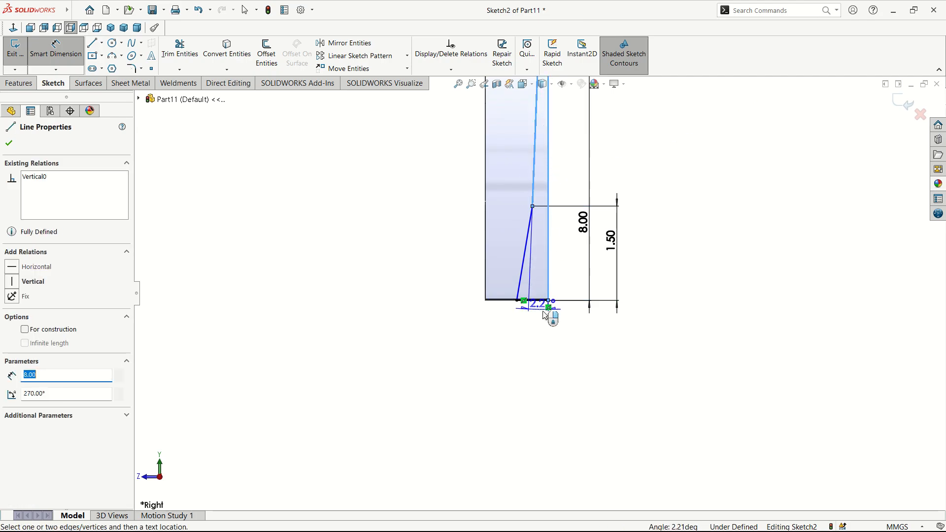
left_click(540, 341)
type("2.5")
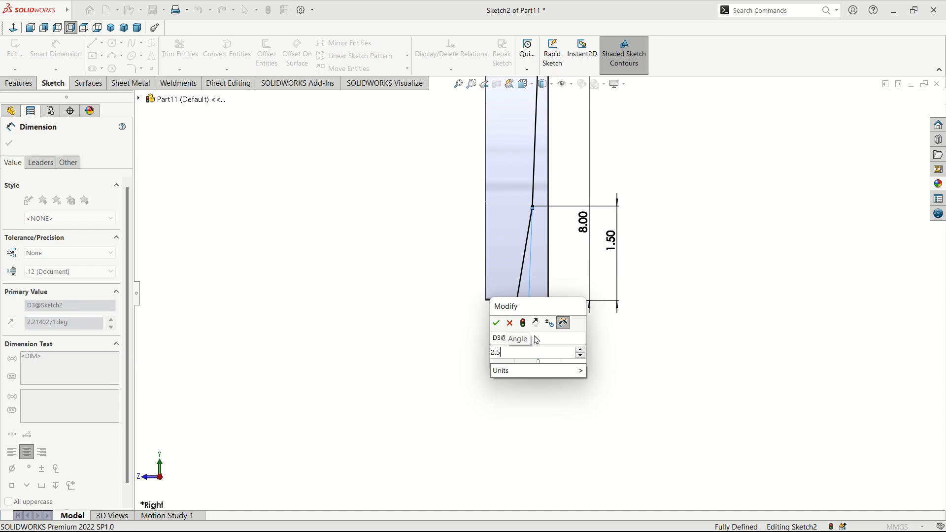
key("Return")
scroll(522, 305, "up", 4)
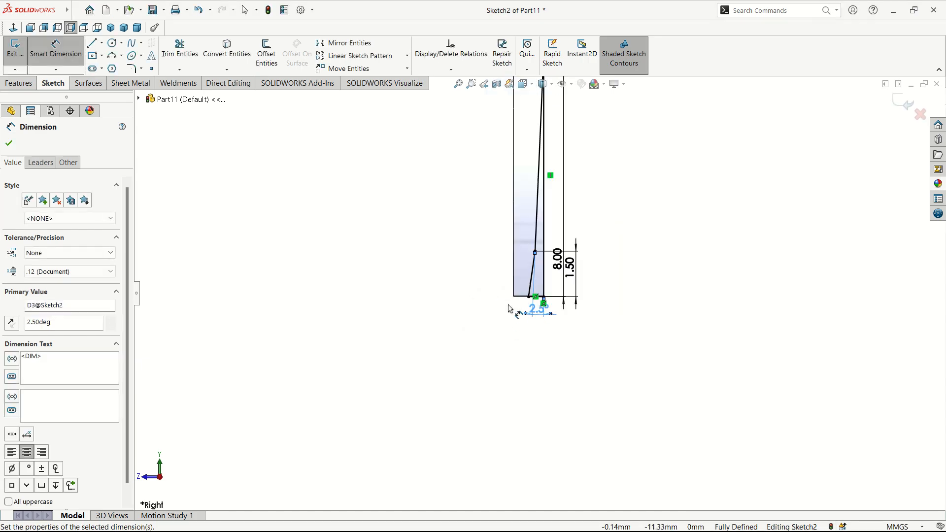
left_click(8, 143)
left_click(19, 83)
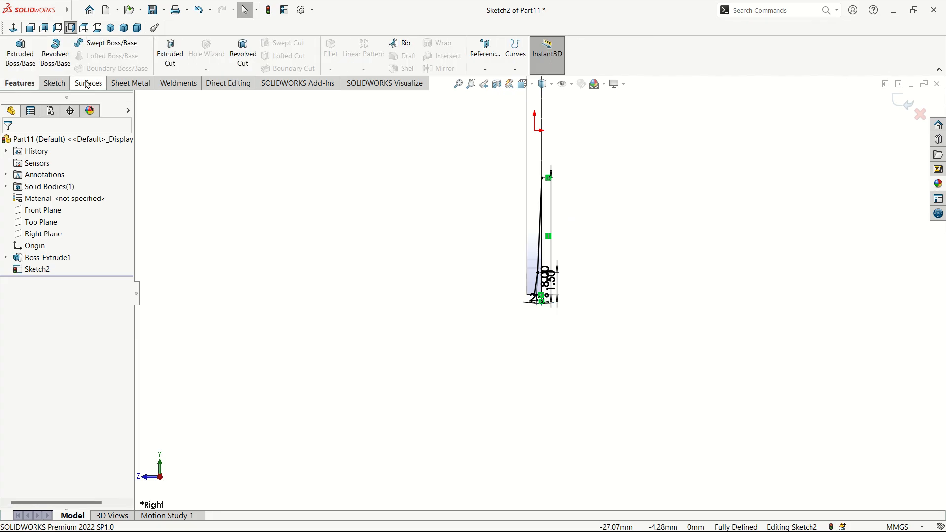
Step: Extrude-cut Sketch2 Blind to 303 mm along the blade to form the first bevel
left_click(170, 53)
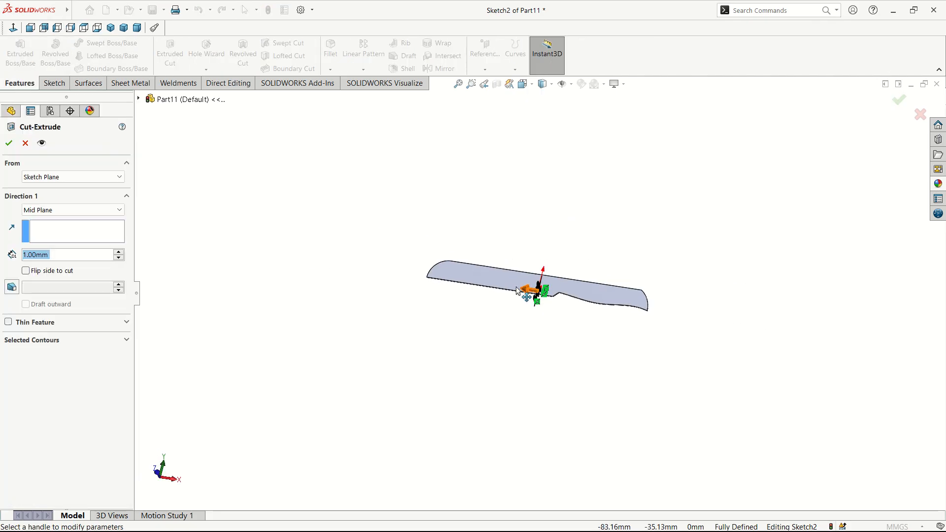
left_click_drag(526, 292, 411, 277)
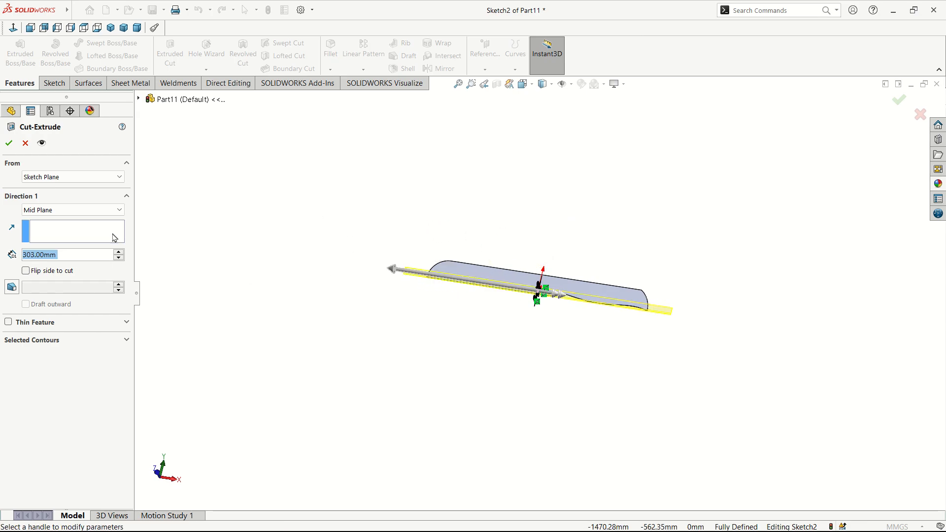
left_click(113, 211)
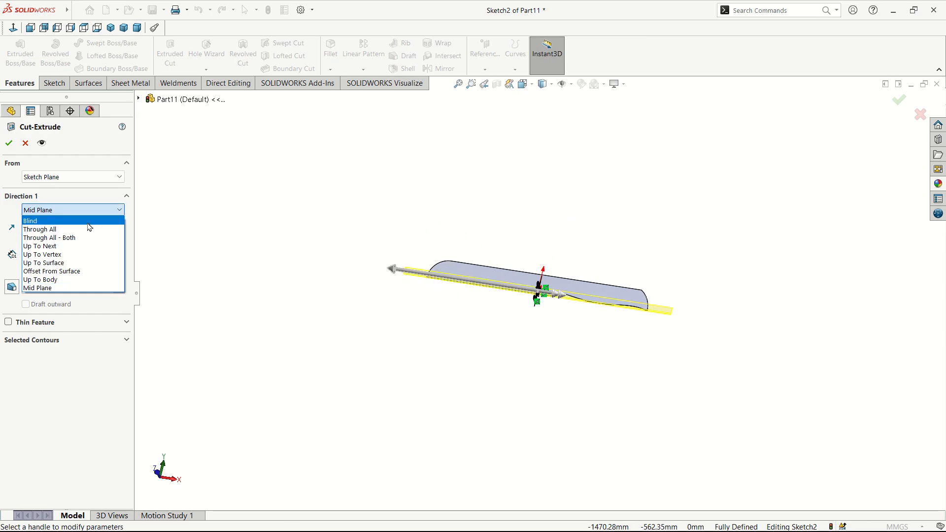
left_click(88, 222)
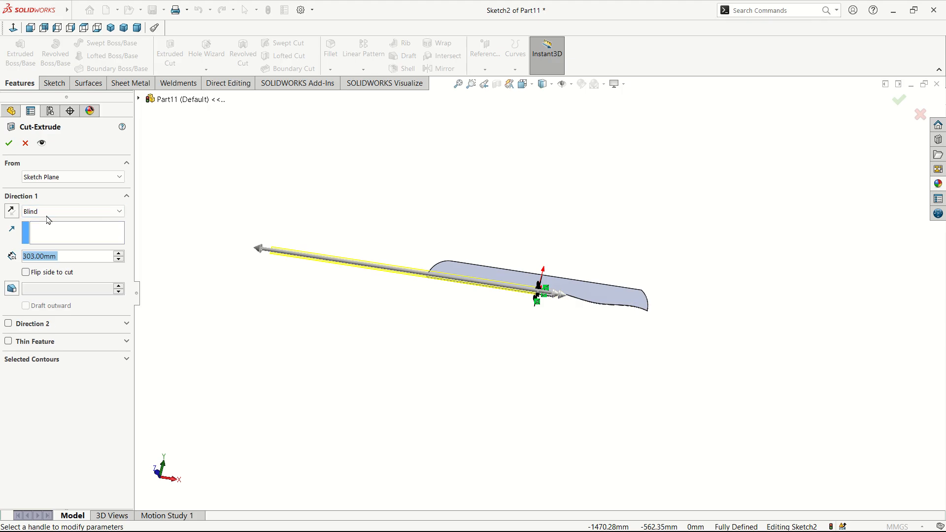
left_click(9, 142)
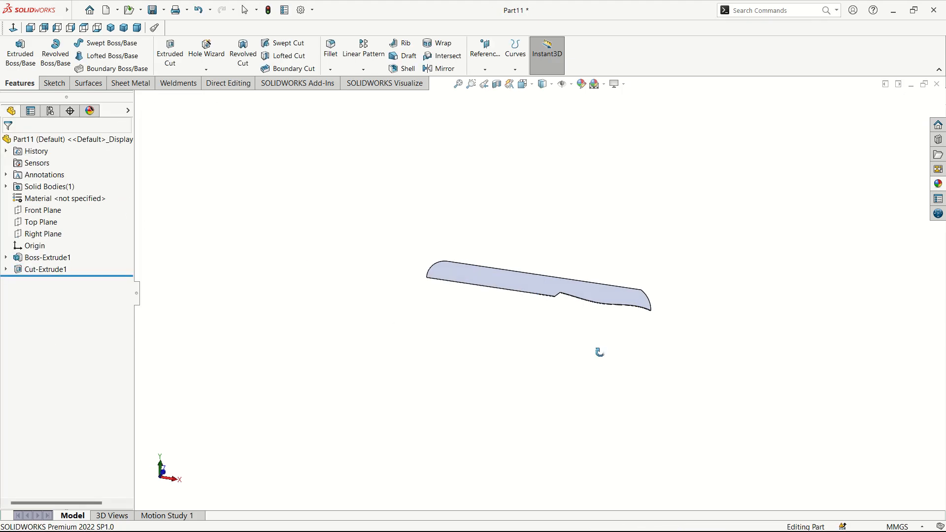
Step: Inspect the bevel cut, then open a new sketch on the Right Plane
middle_click_drag(600, 352, 725, 354)
scroll(620, 321, "down", 6)
middle_click_drag(620, 267, 553, 268)
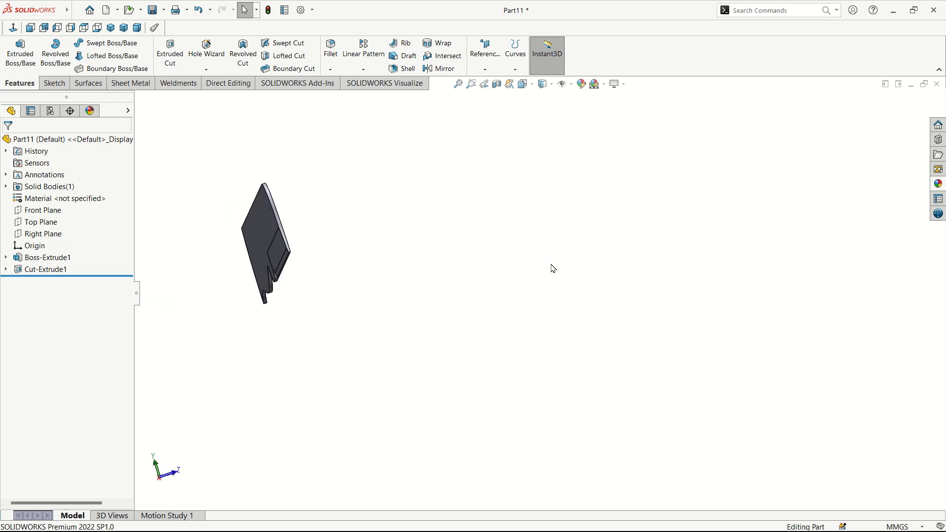
mouse_move(456, 299)
middle_mouse_down()
mouse_move(431, 302)
mouse_move(447, 304)
middle_mouse_up()
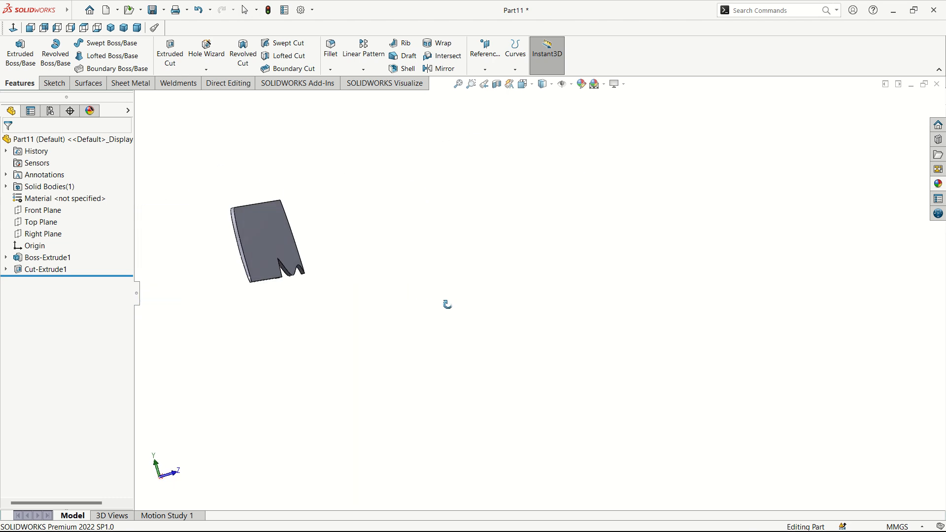
left_click(47, 234)
left_click(53, 224)
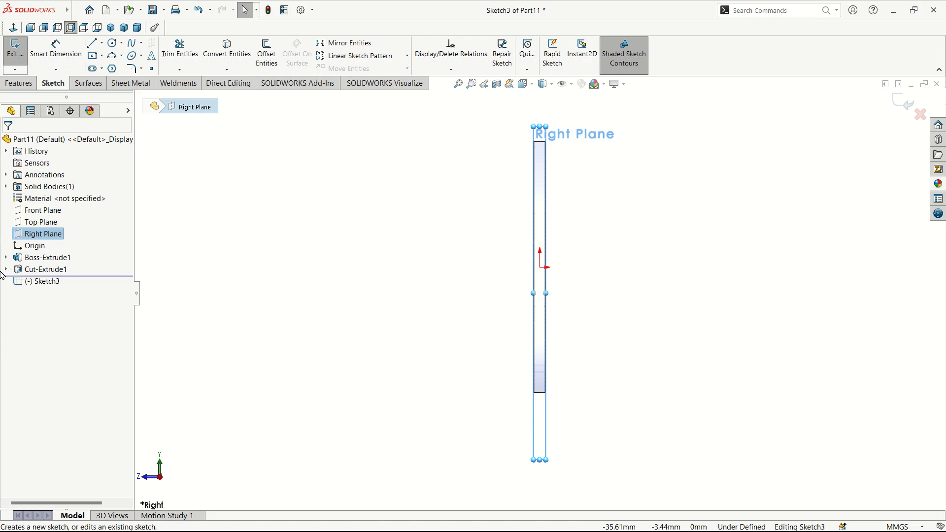
Step: Draw a closed four-line wedge along the blade's left face in Sketch3
left_click(92, 47)
scroll(525, 414, "down", 5)
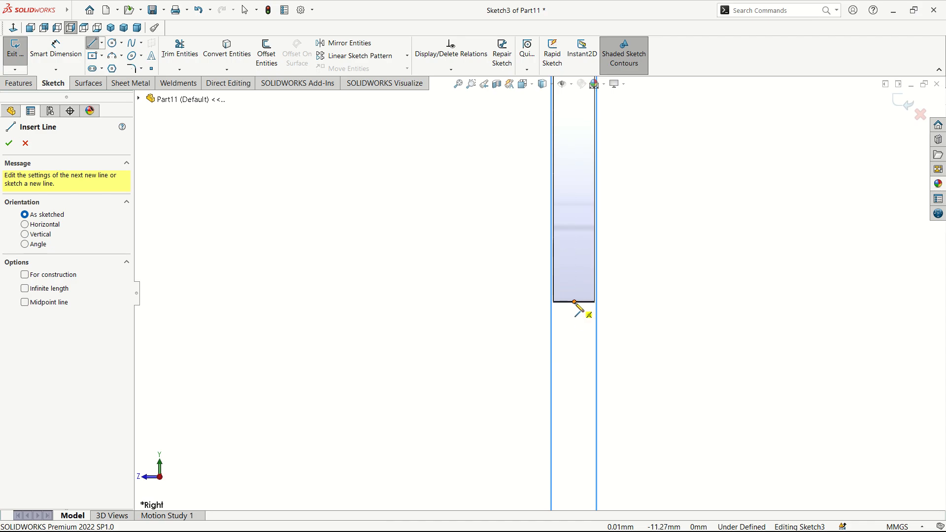
left_click(574, 302)
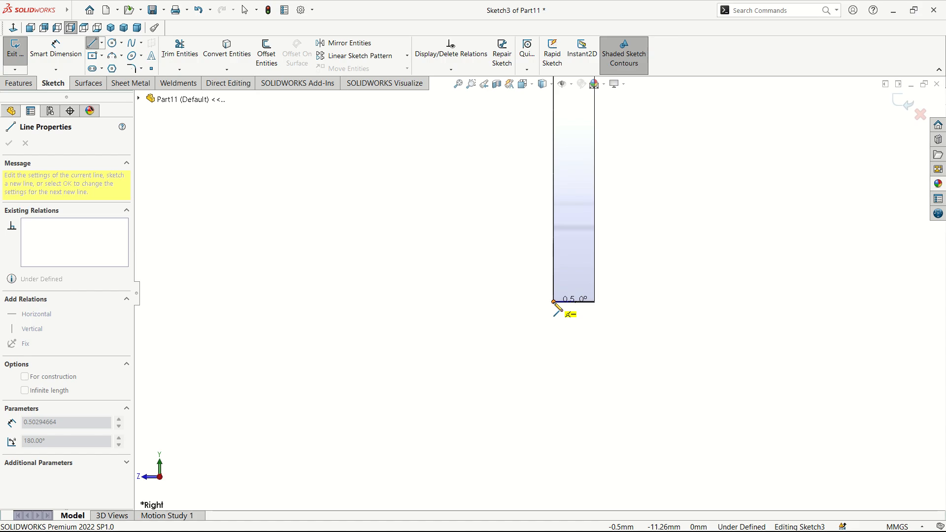
left_click(554, 302)
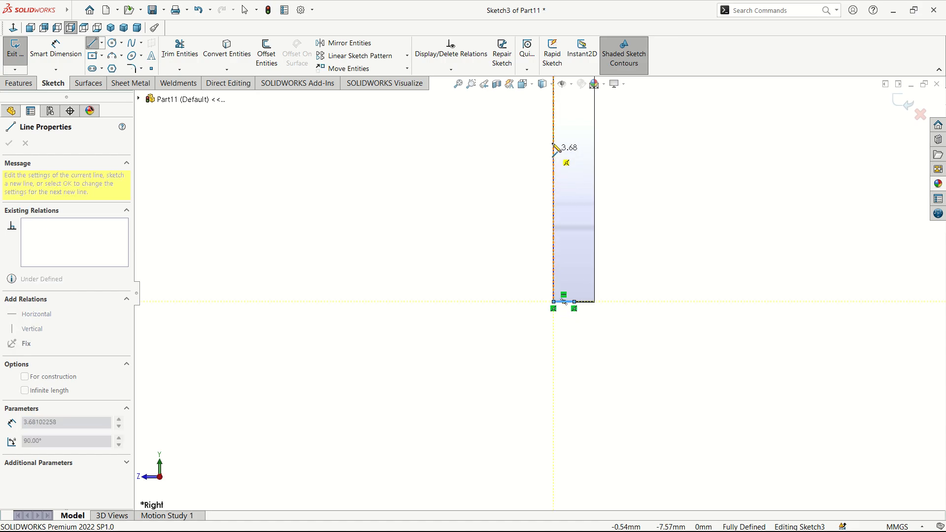
left_click(554, 116)
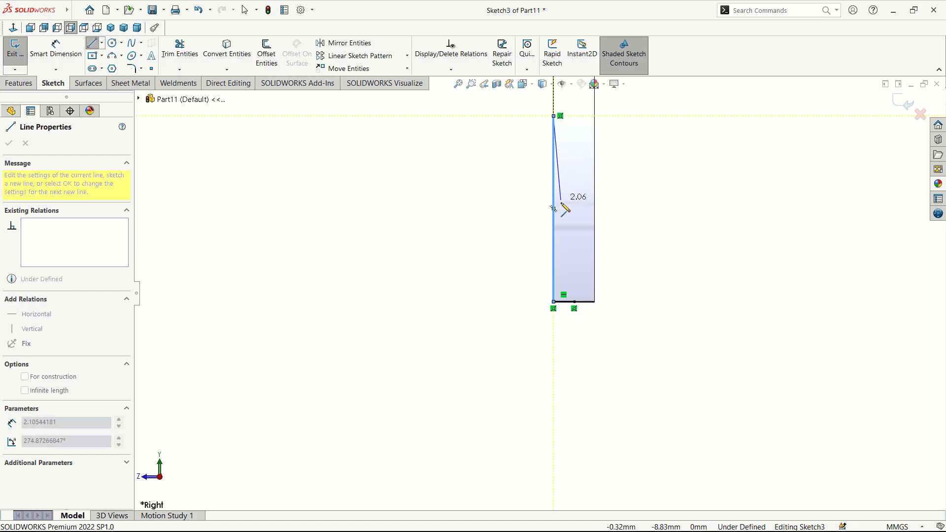
left_click(561, 272)
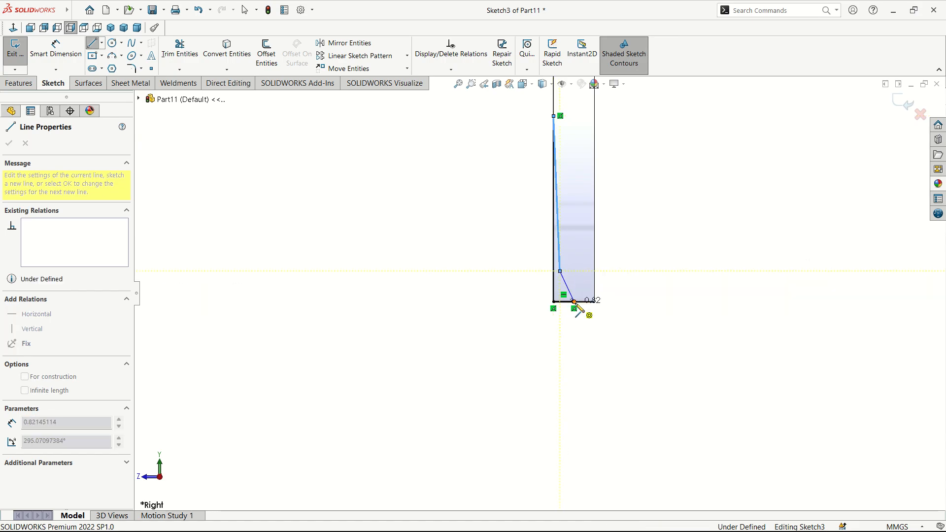
double_click(573, 302)
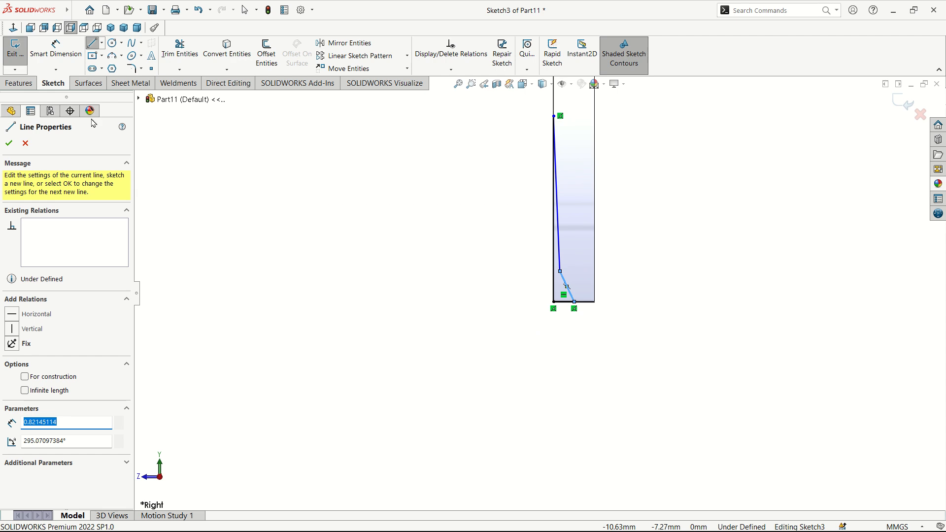
left_click(47, 56)
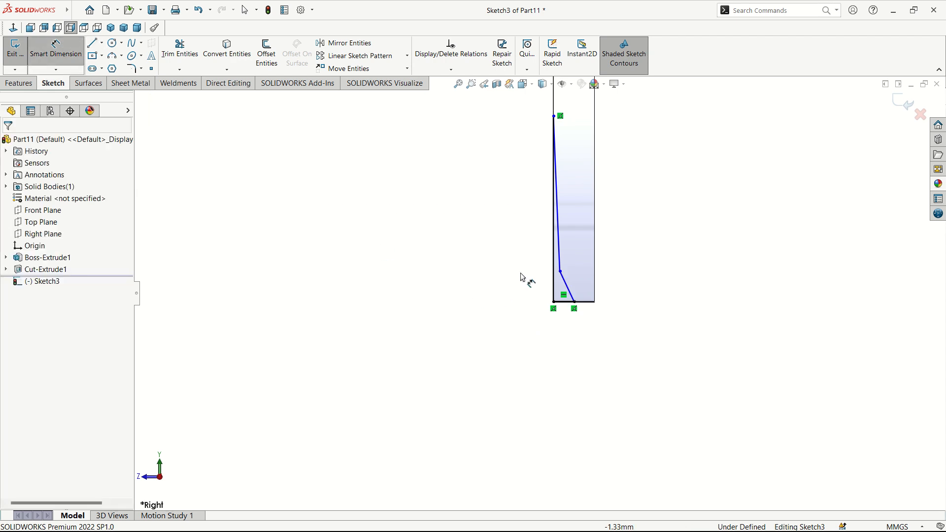
Step: Dimension the wedge's vertical edge to 8 mm and its kink height to 1 mm
left_click(554, 249)
left_click(497, 241)
type("8")
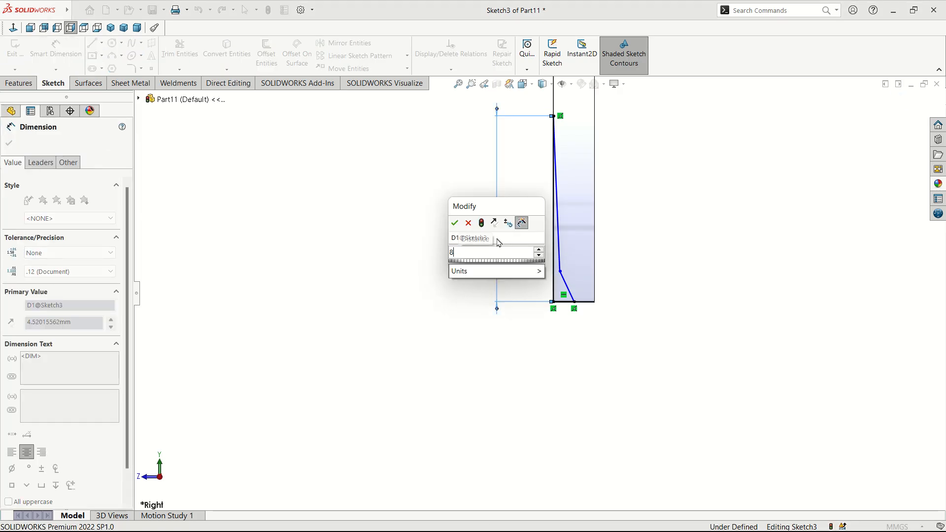
key("Return")
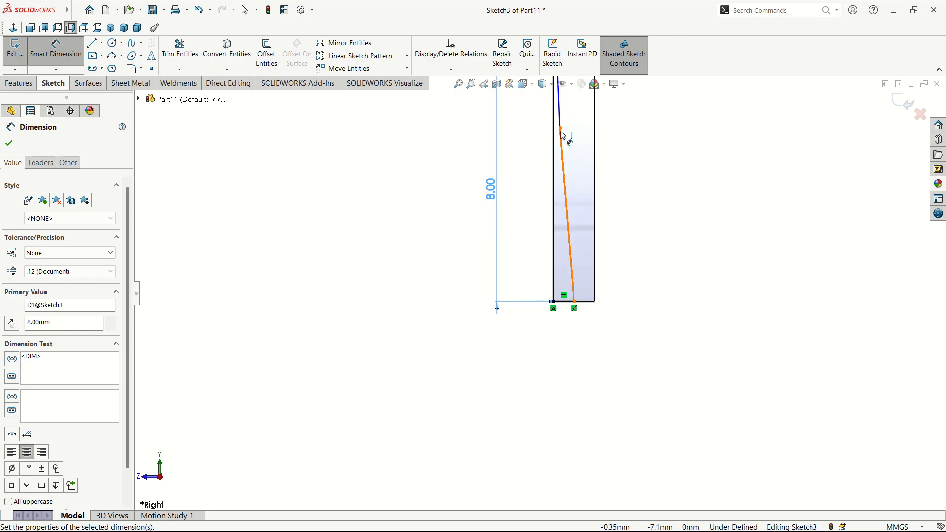
left_click(565, 306)
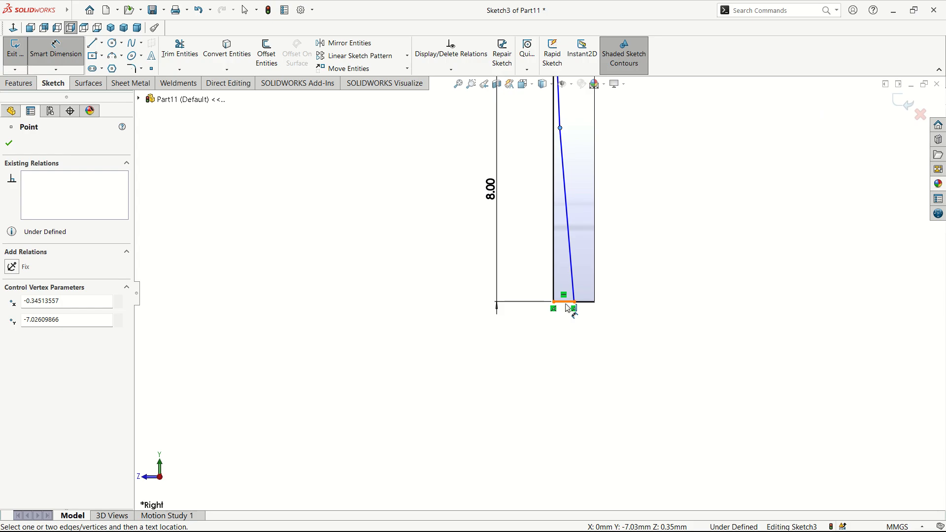
left_click(568, 302)
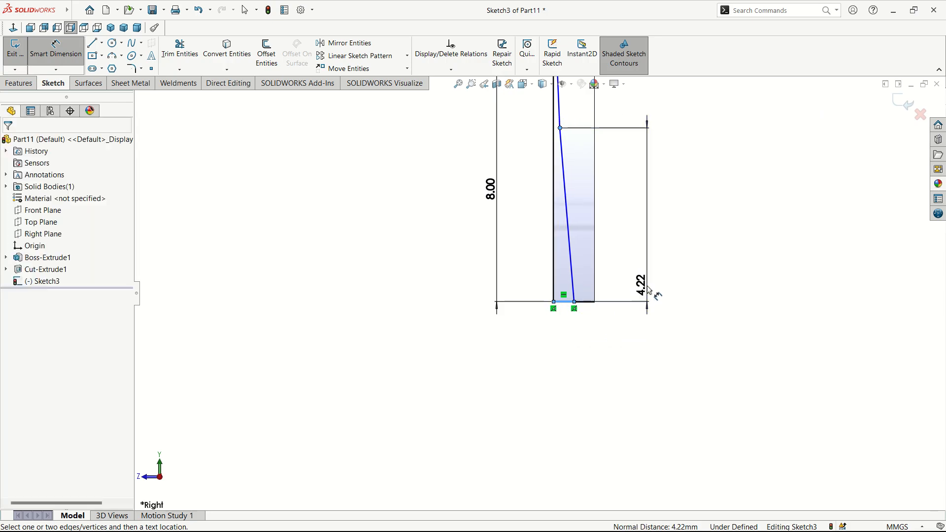
left_click(649, 294)
type("1")
key("Return")
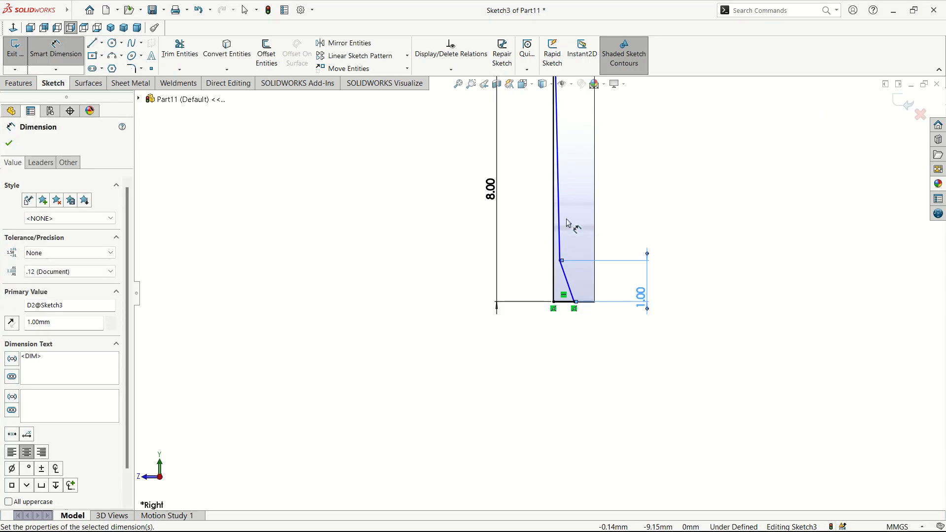
Step: Give the long sloped line a 2.5° bevel angle
scroll(559, 235, "down", 3)
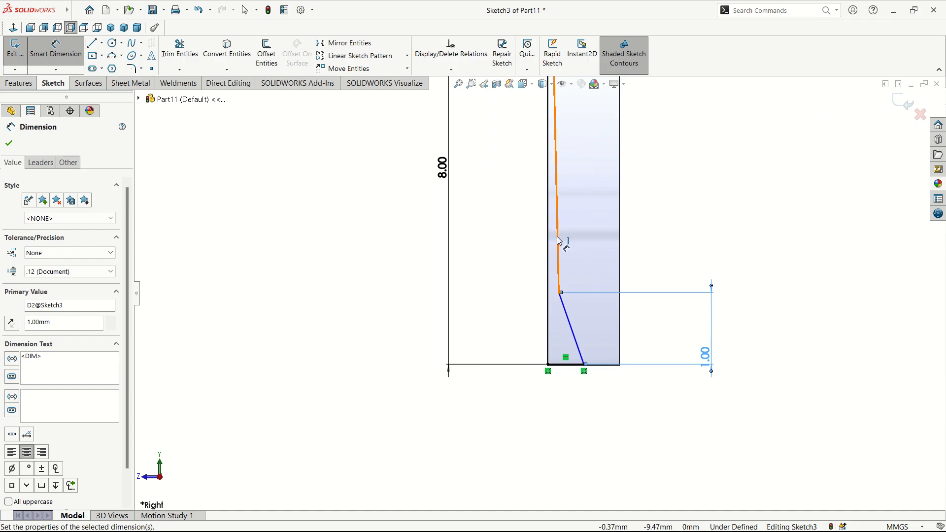
left_click(560, 240)
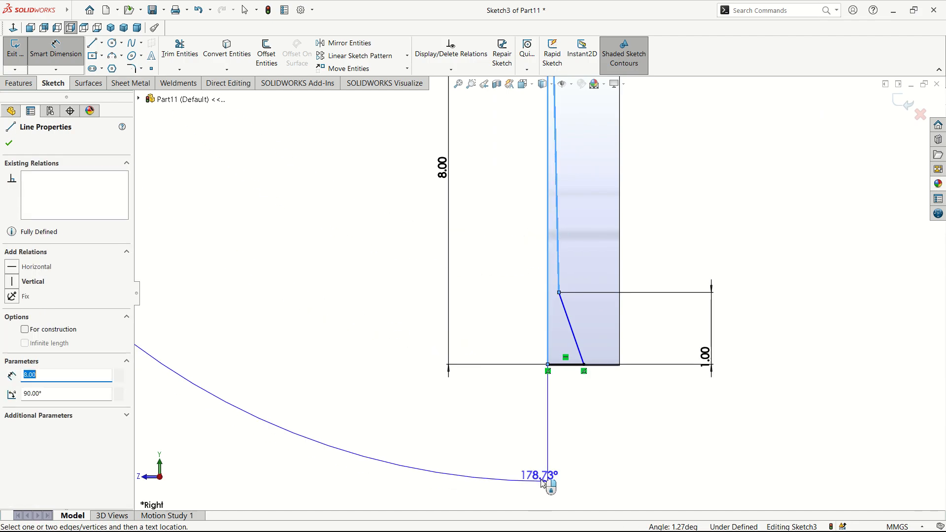
left_click(560, 473)
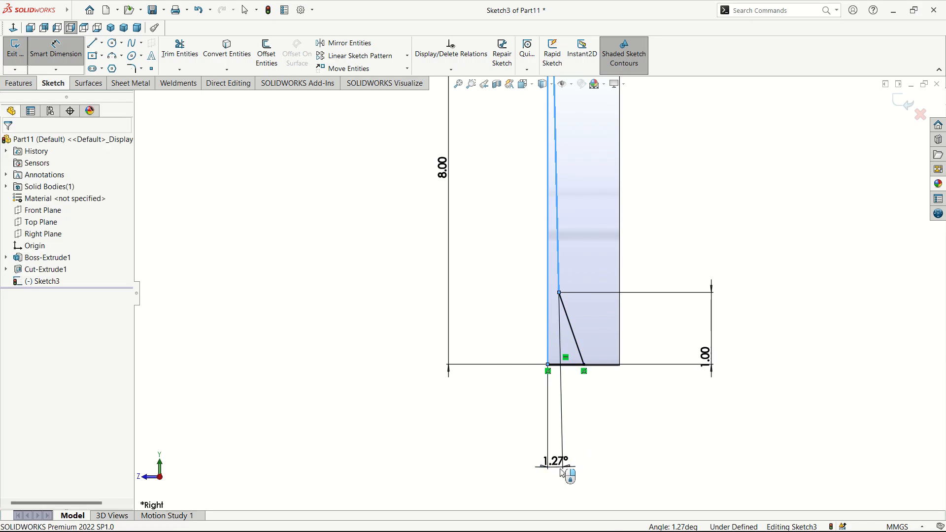
type("2.5")
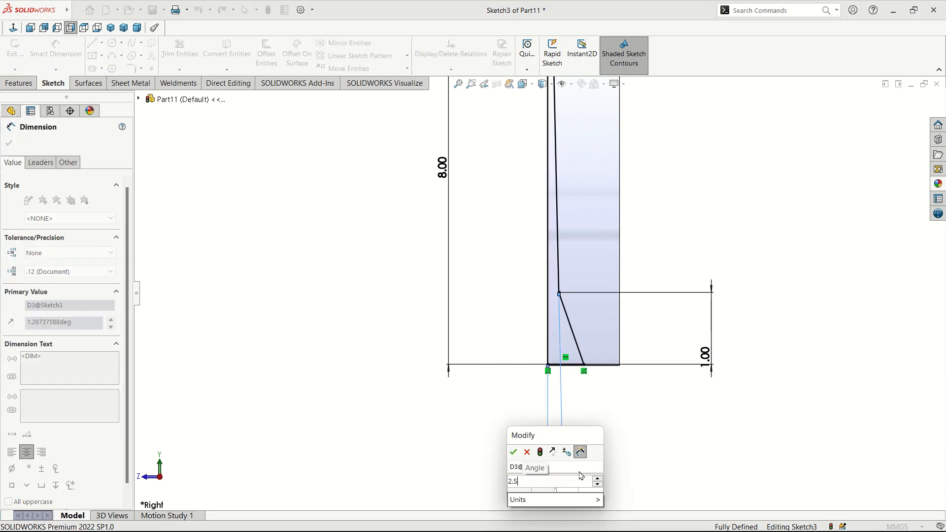
key("Return")
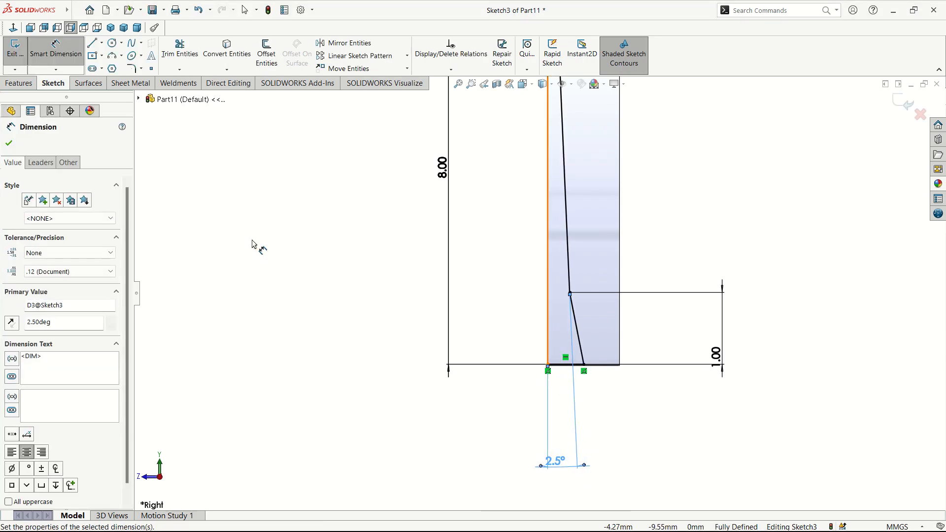
left_click(9, 143)
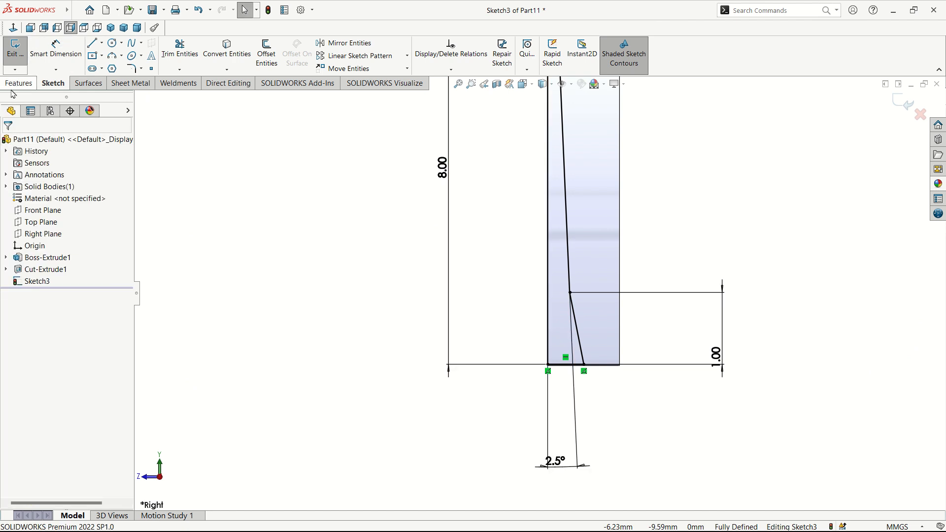
Step: Extrude-cut Sketch3 along the blade to bevel its second side, then inspect the result
left_click(15, 83)
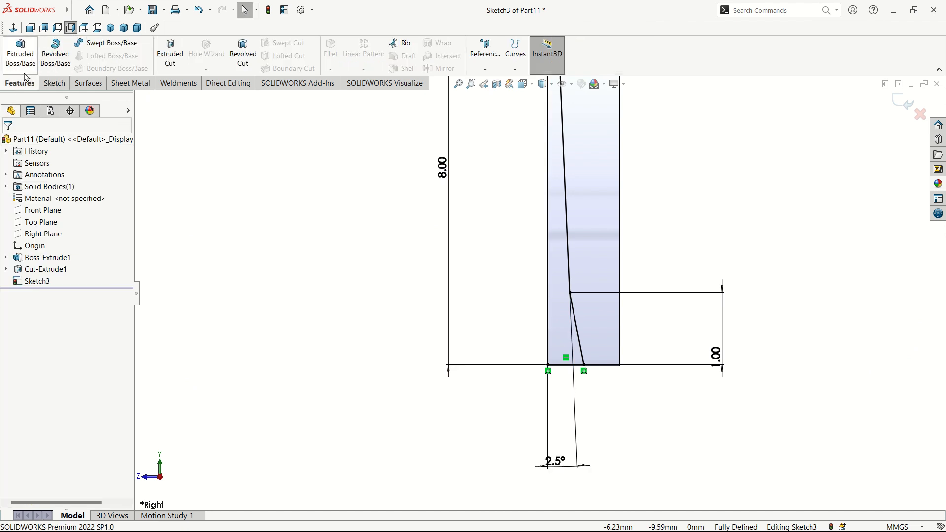
left_click(170, 54)
scroll(588, 286, "up", 2)
middle_click_drag(446, 286, 494, 277)
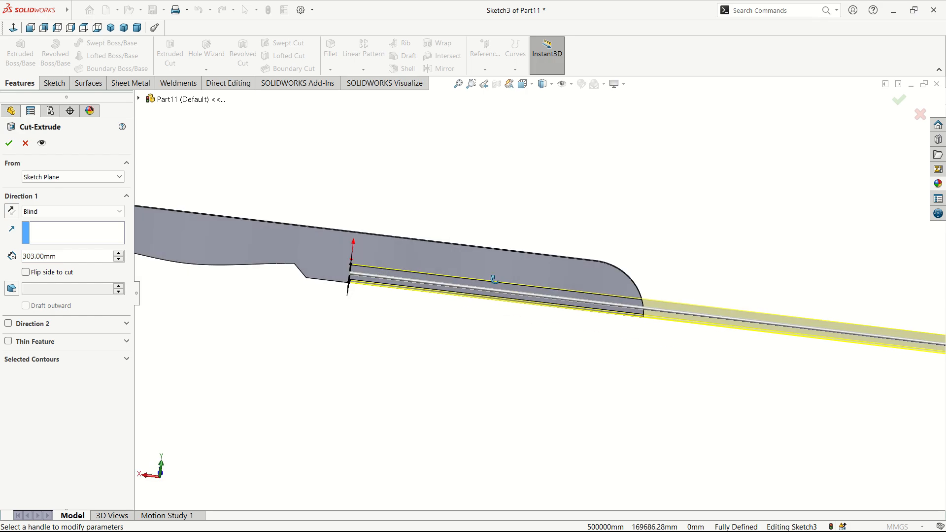
left_click(9, 143)
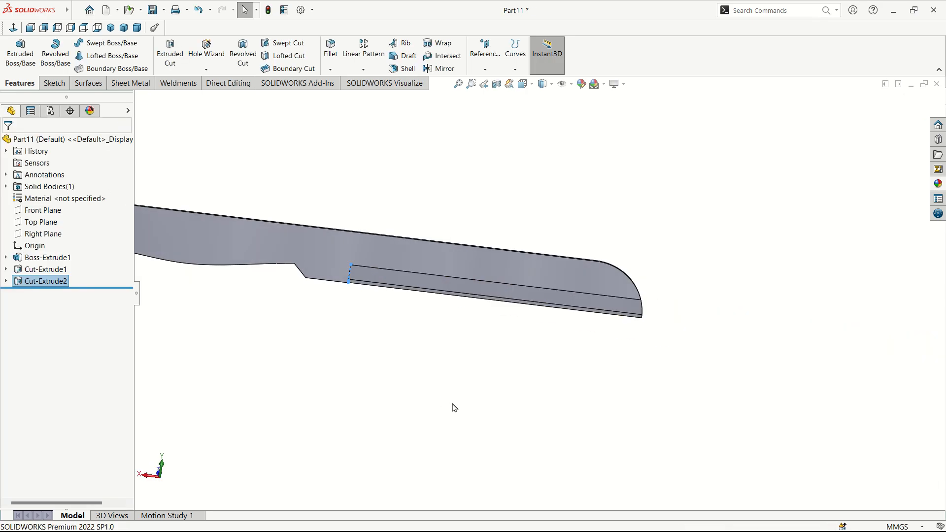
middle_click_drag(498, 376, 368, 359)
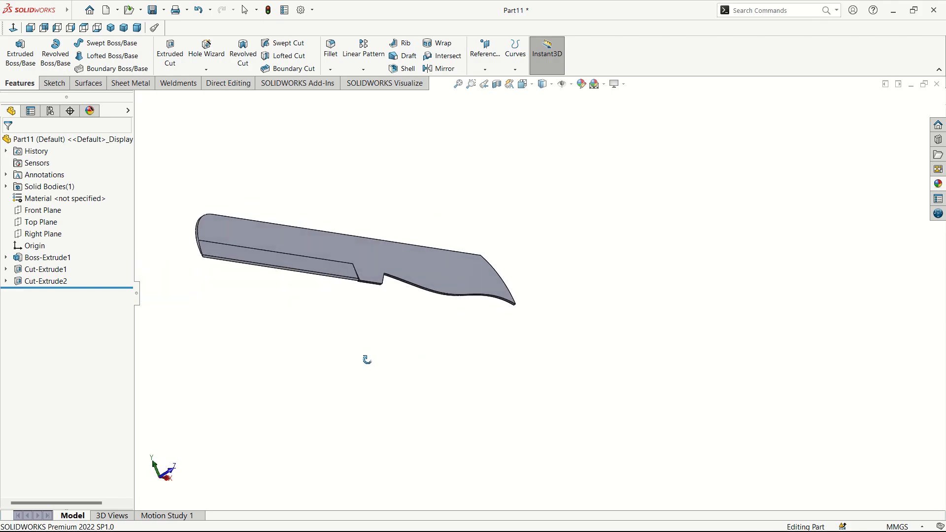
Step: Open a sketch on the knife's front face and convert the face's edges into it
left_click(30, 28)
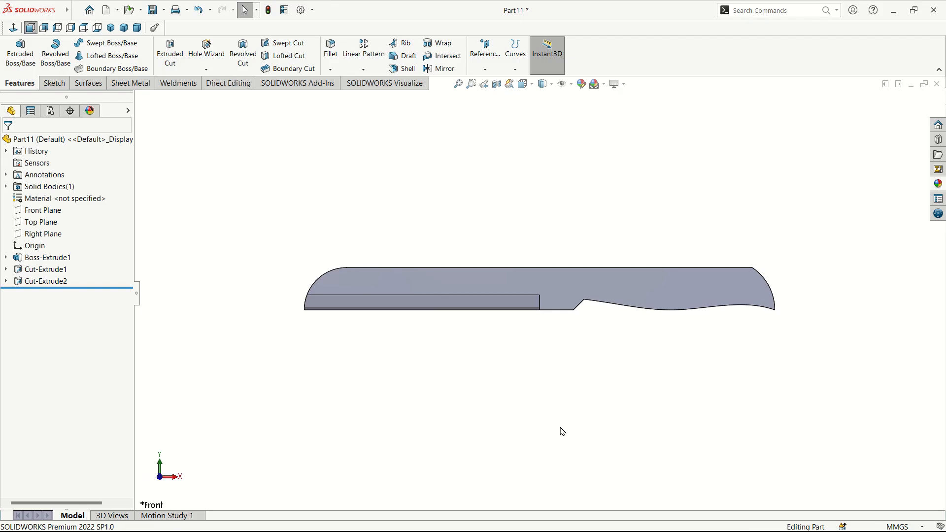
left_click(565, 308)
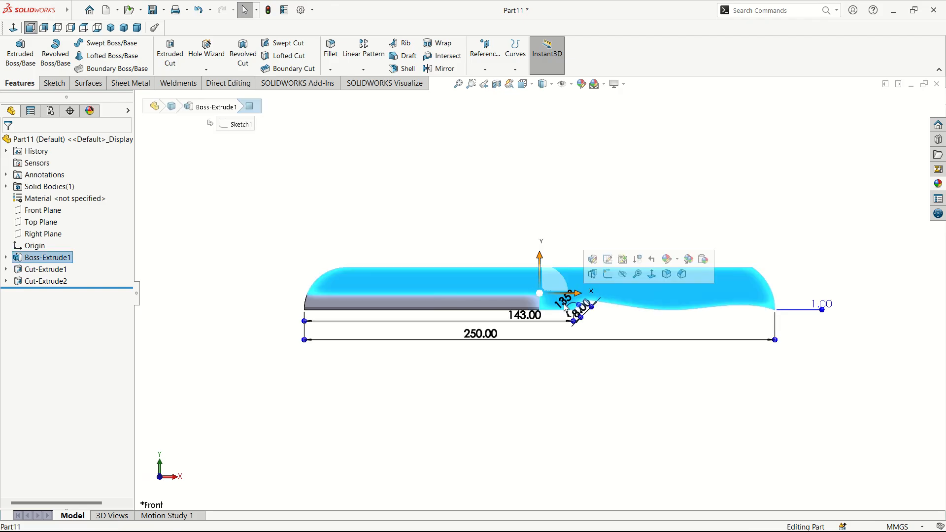
left_click(607, 274)
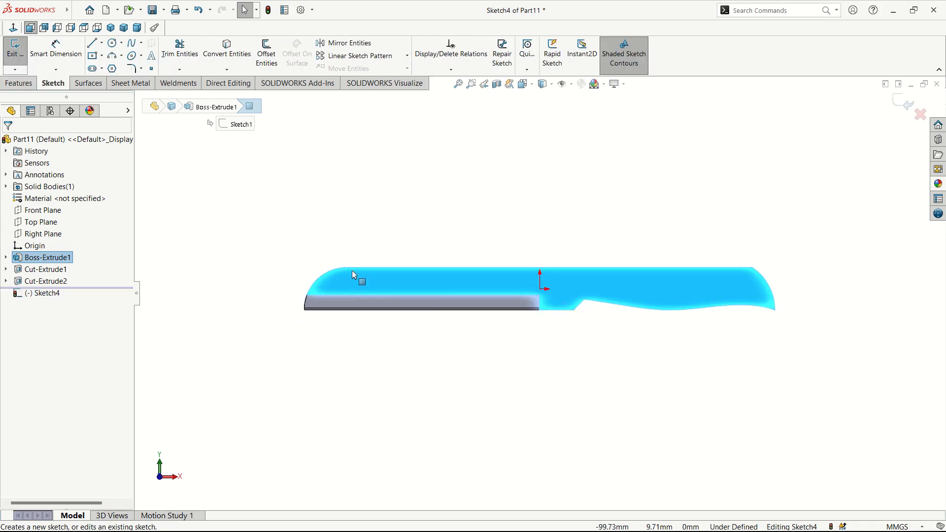
left_click(224, 55)
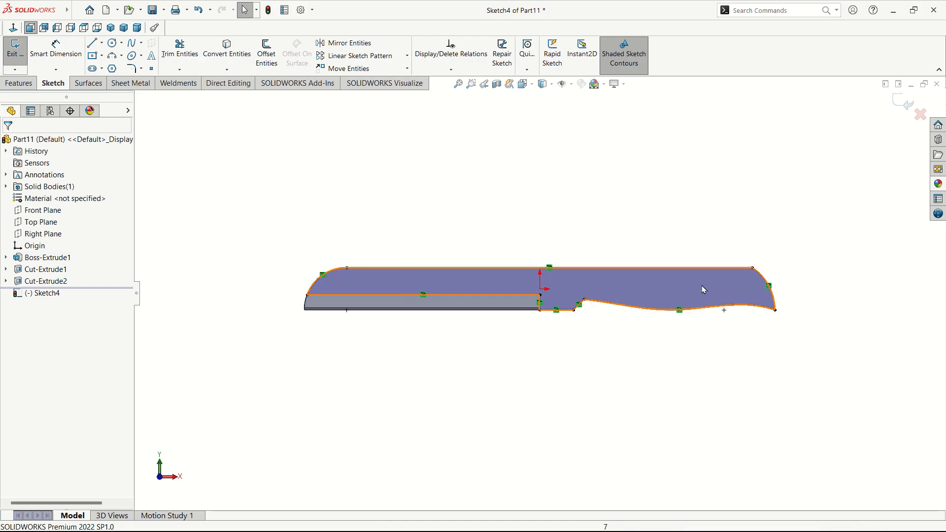
left_click(743, 333)
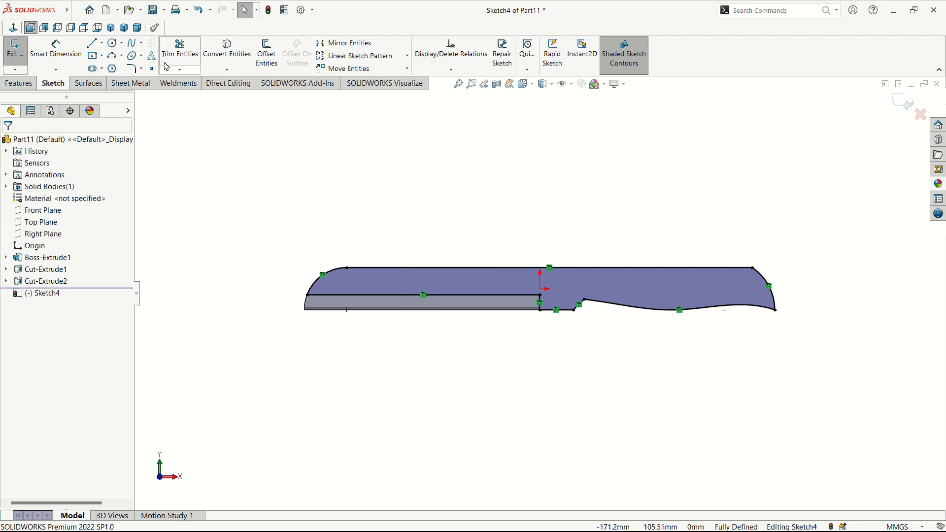
Step: Draw a vertical line across the outline at the handle step
left_click(94, 47)
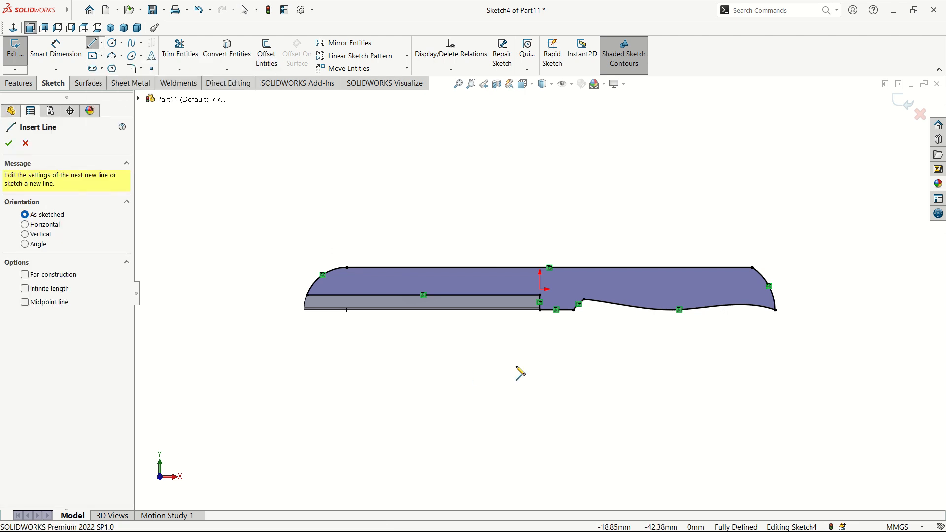
scroll(554, 345, "down", 3)
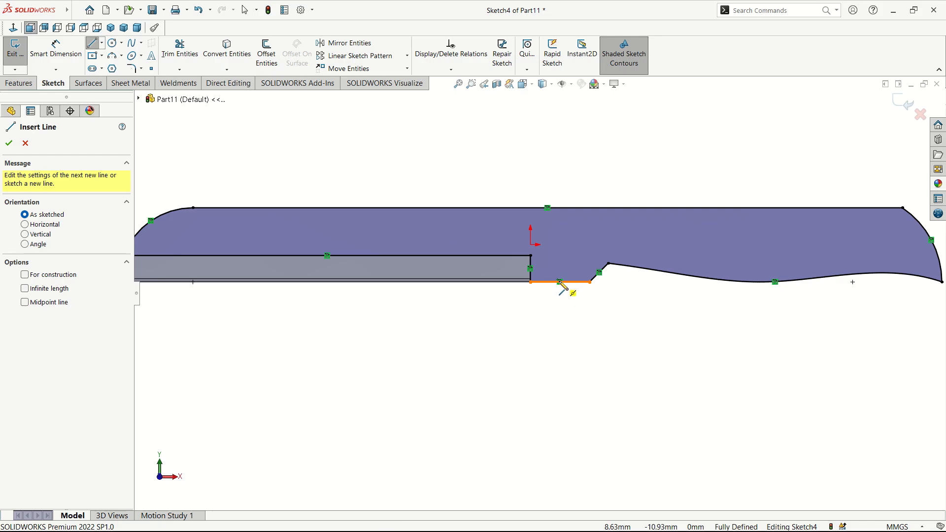
left_click(560, 282)
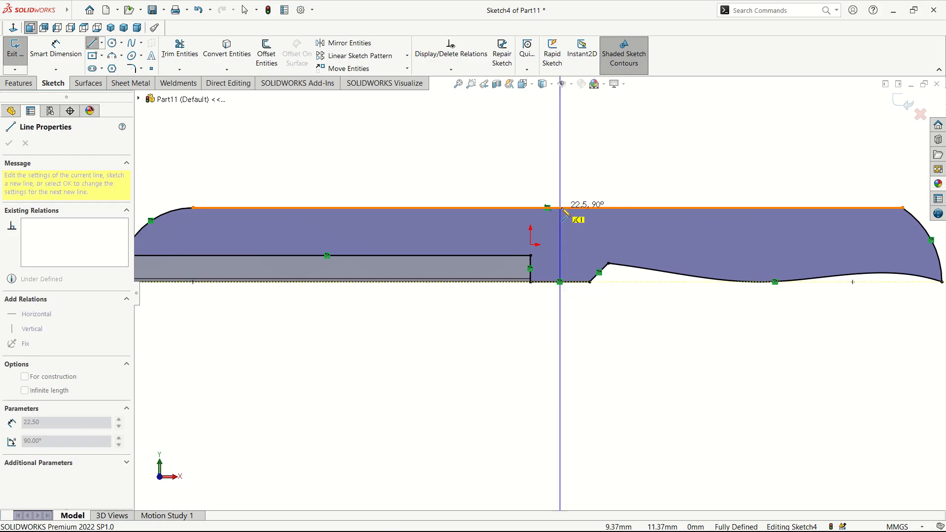
left_click(560, 208)
right_click(561, 208)
left_click(581, 214)
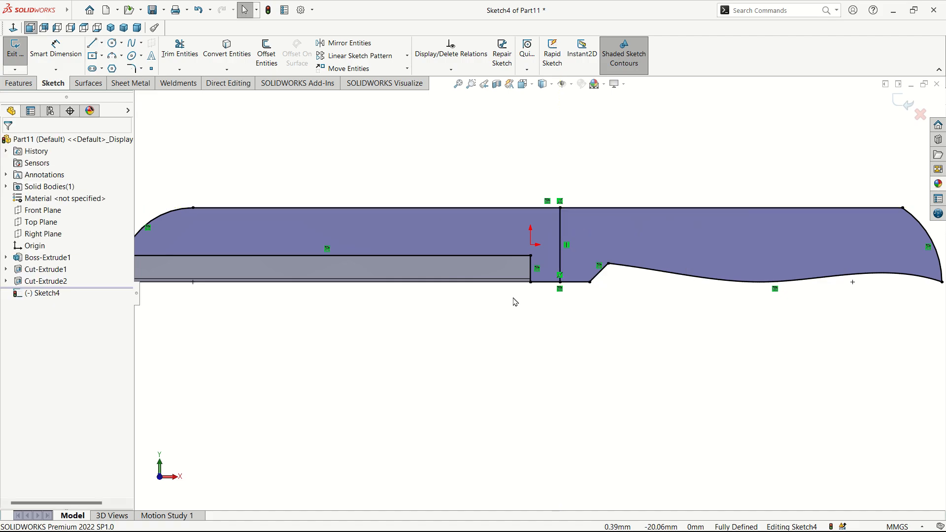
Step: Power-trim away the blade-side edges of the outline
left_click(178, 55)
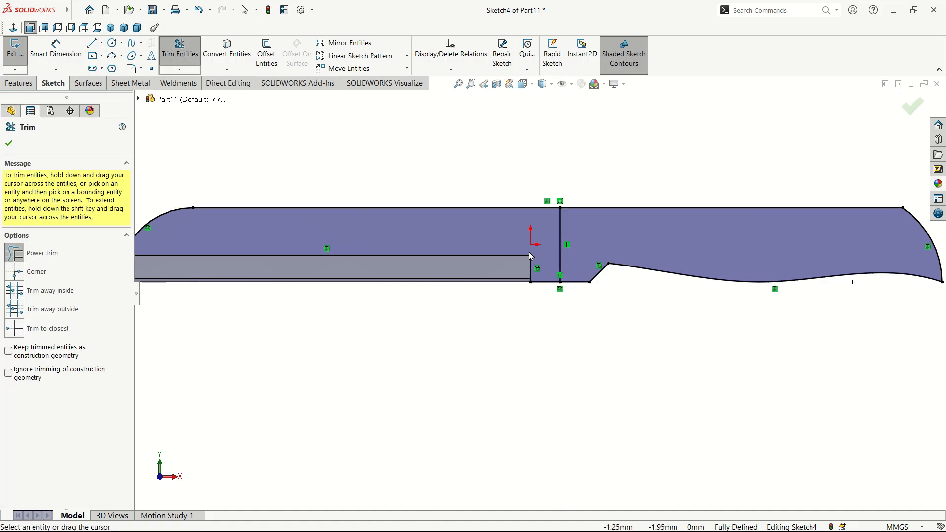
mouse_move(542, 194)
left_mouse_down()
mouse_move(526, 220)
mouse_move(548, 266)
mouse_move(516, 269)
left_mouse_up()
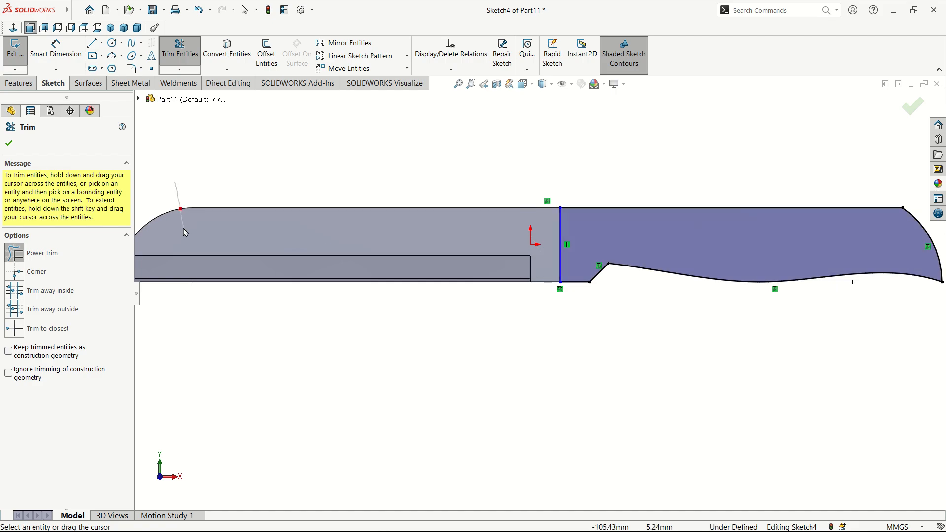
left_click(8, 142)
key("f")
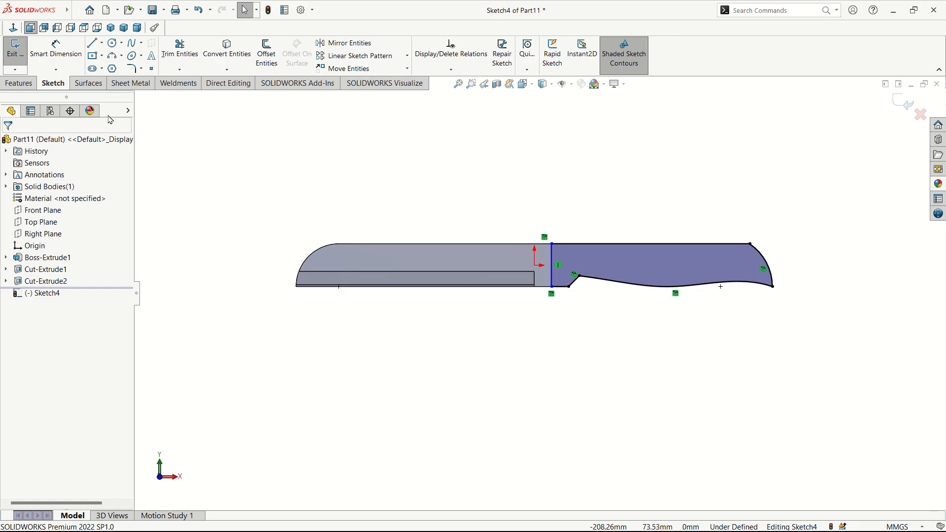
Step: Extrude Sketch4's handle profile 8 mm from the blade face as Boss-Extrude2
left_click(19, 84)
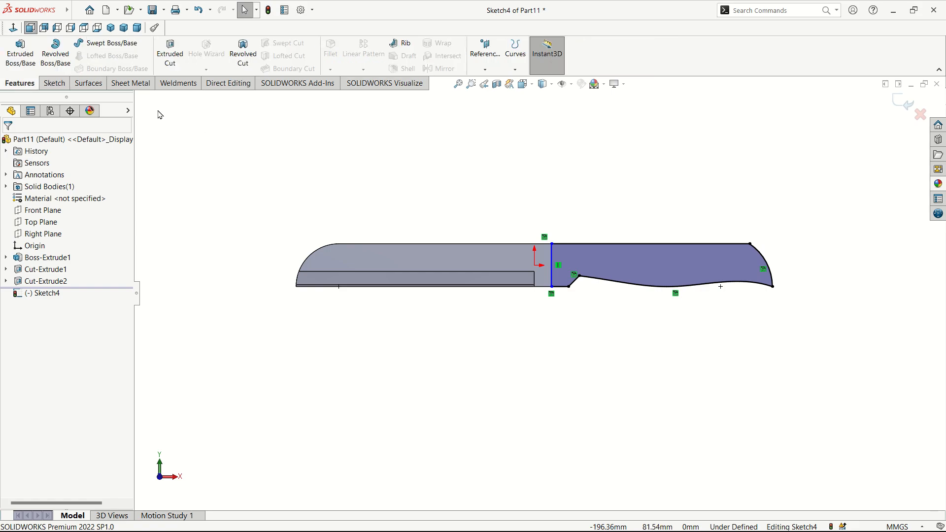
left_click(20, 55)
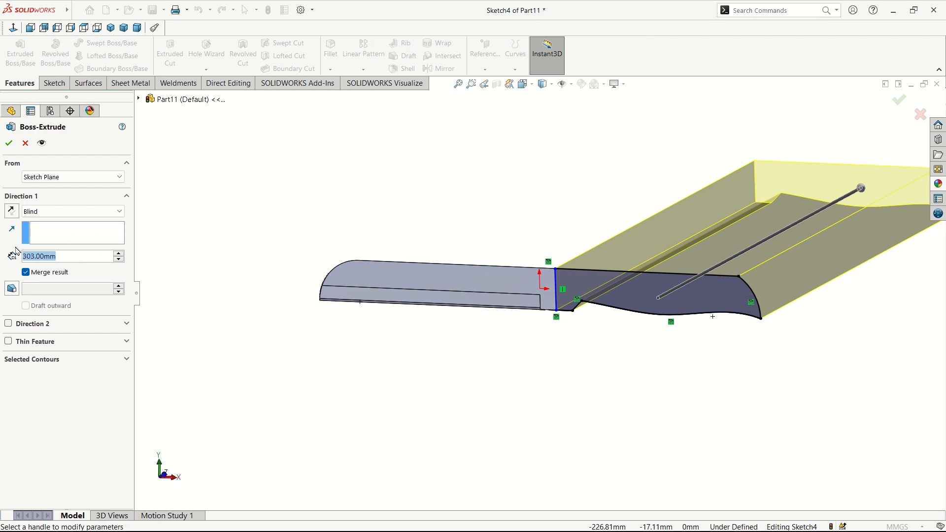
type("8")
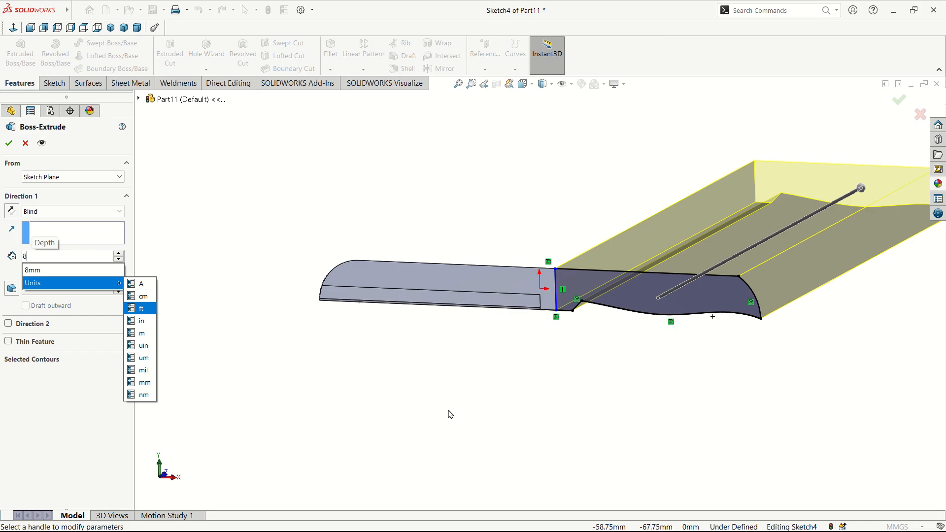
key("Return")
left_click(8, 143)
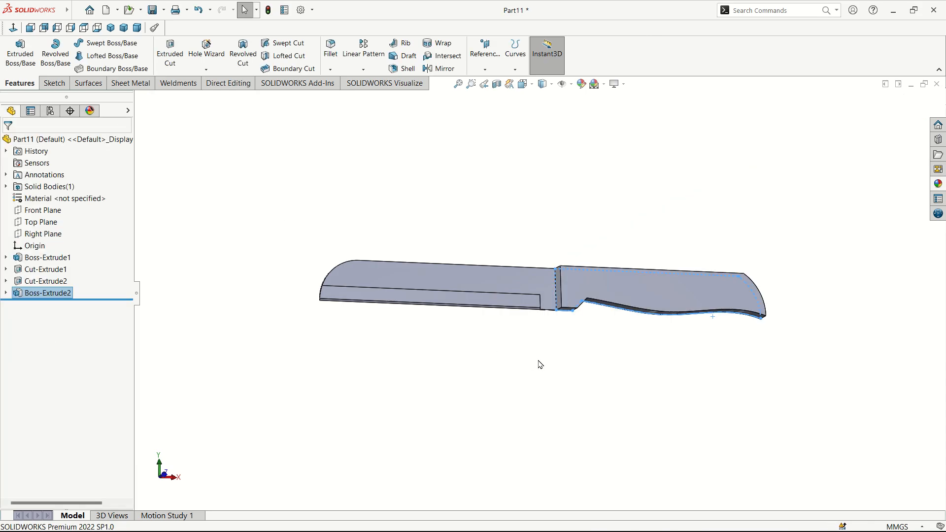
middle_click_drag(596, 360, 610, 287)
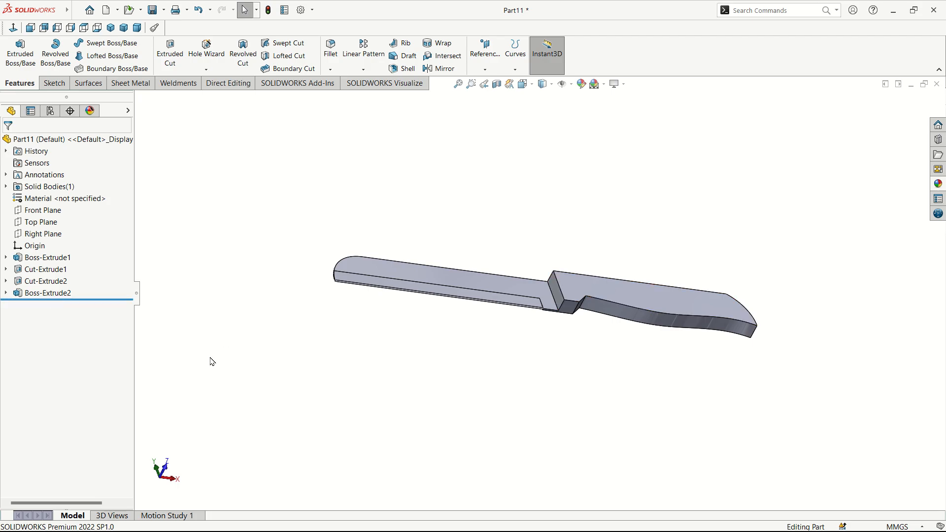
Step: Edit Boss-Extrude2 and clear Merge result so the handle stays a separate body
left_click(49, 294)
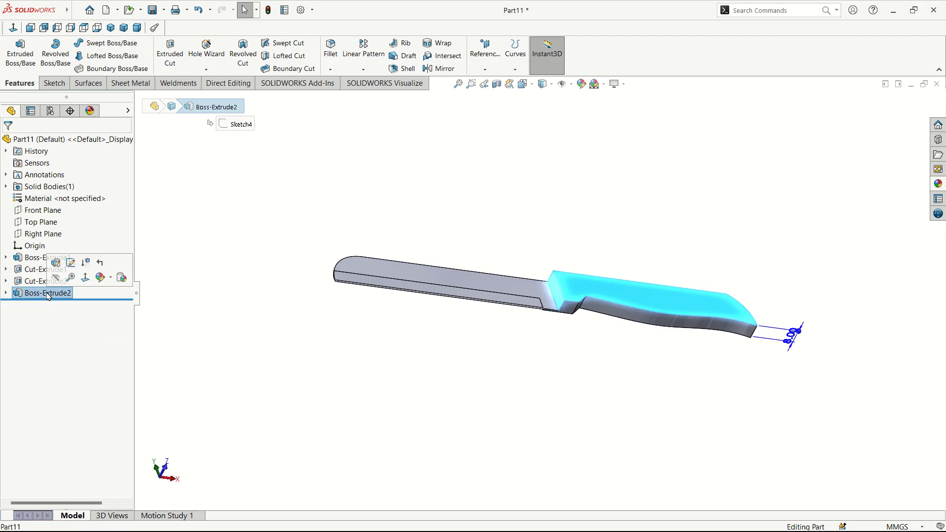
left_click(55, 264)
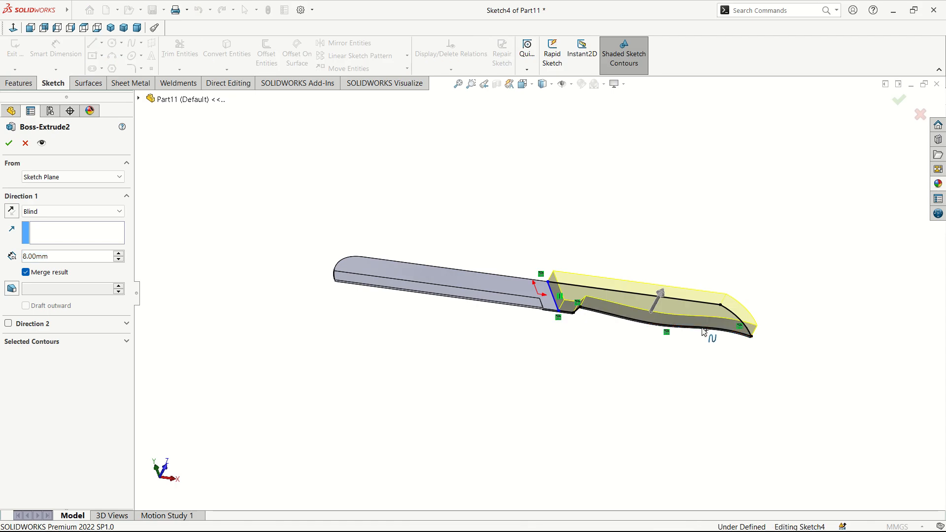
mouse_move(806, 363)
middle_mouse_down()
mouse_move(694, 442)
mouse_move(672, 384)
middle_mouse_up()
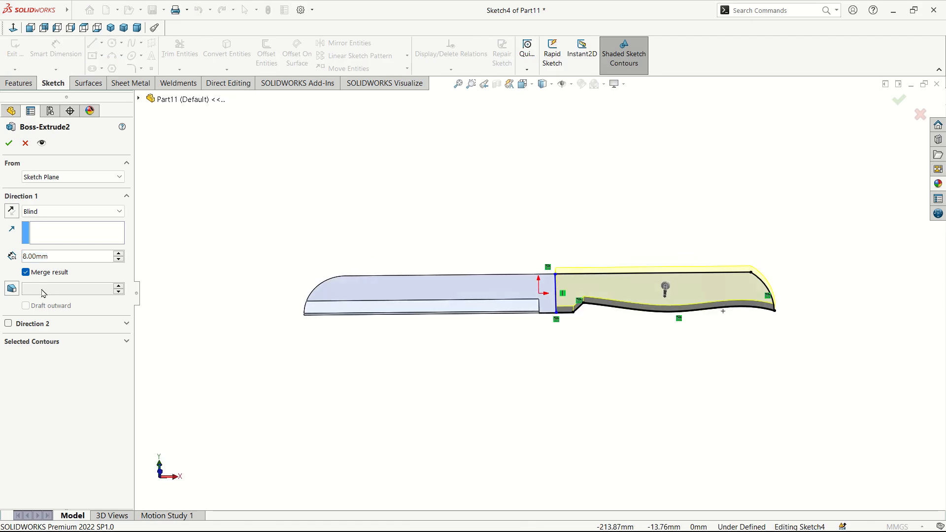
left_click(25, 272)
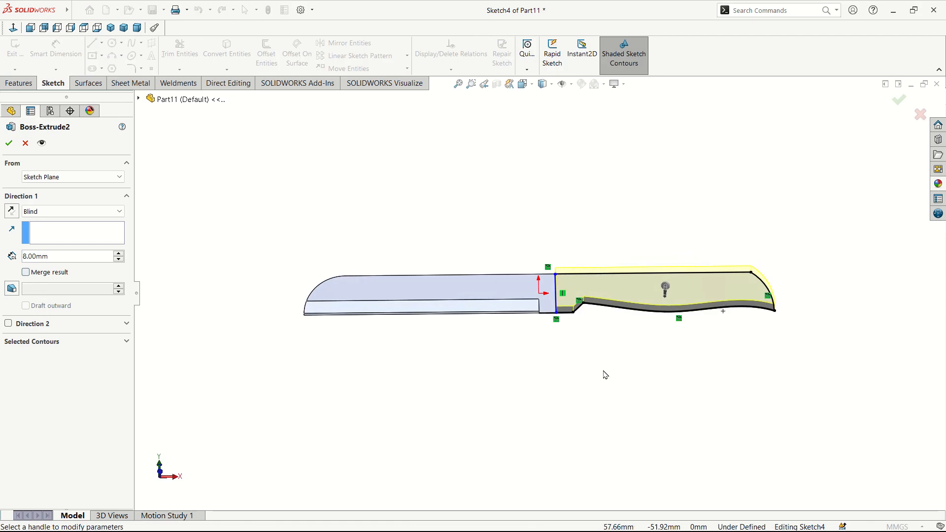
left_click(8, 143)
Step: Orbit the knife and select the handle's end face facing the blade
middle_click_drag(590, 342, 581, 296)
scroll(580, 292, "down", 5)
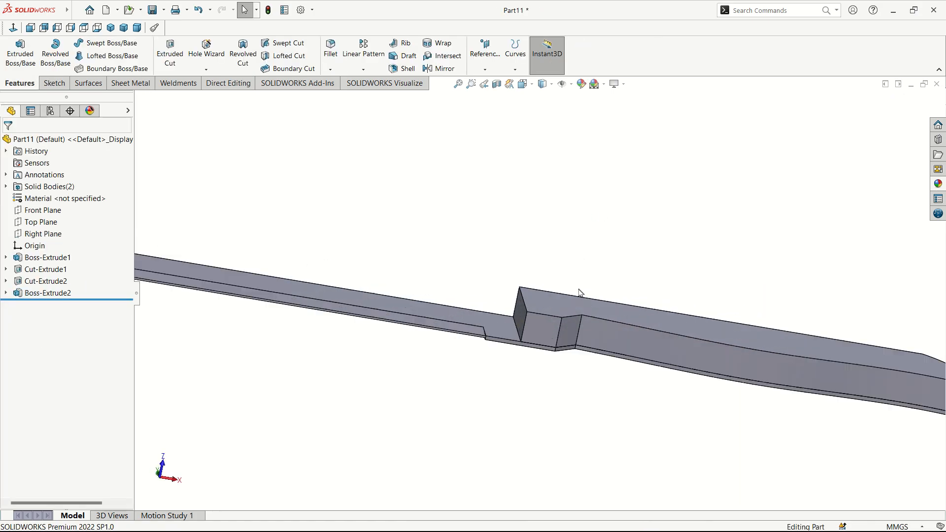
middle_click_drag(526, 363, 554, 383)
middle_click_drag(540, 328, 789, 429)
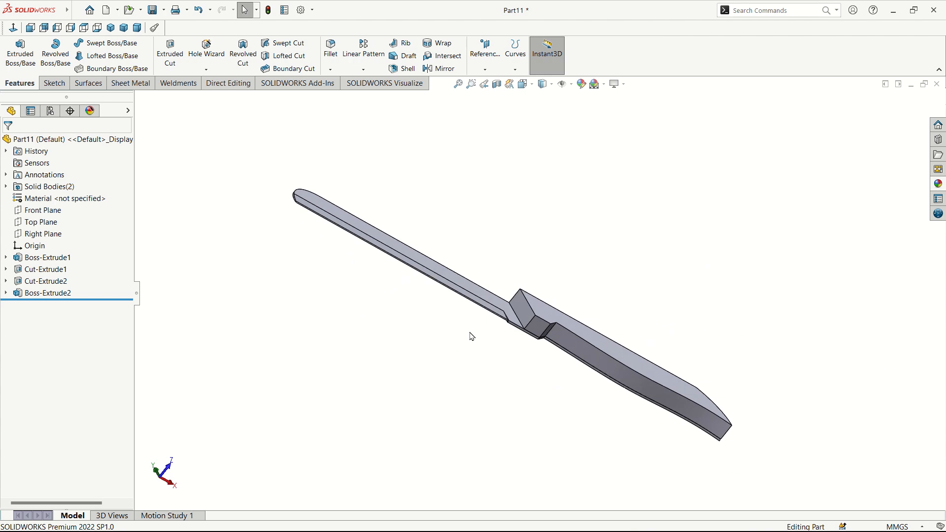
left_click(535, 330)
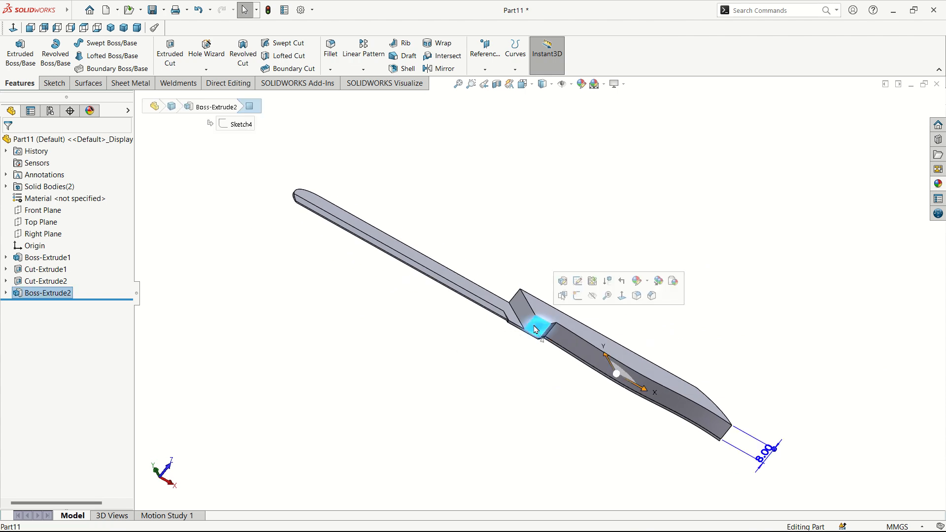
Step: Sketch a three-line right triangle at the corner of the selected end face
left_click(578, 296)
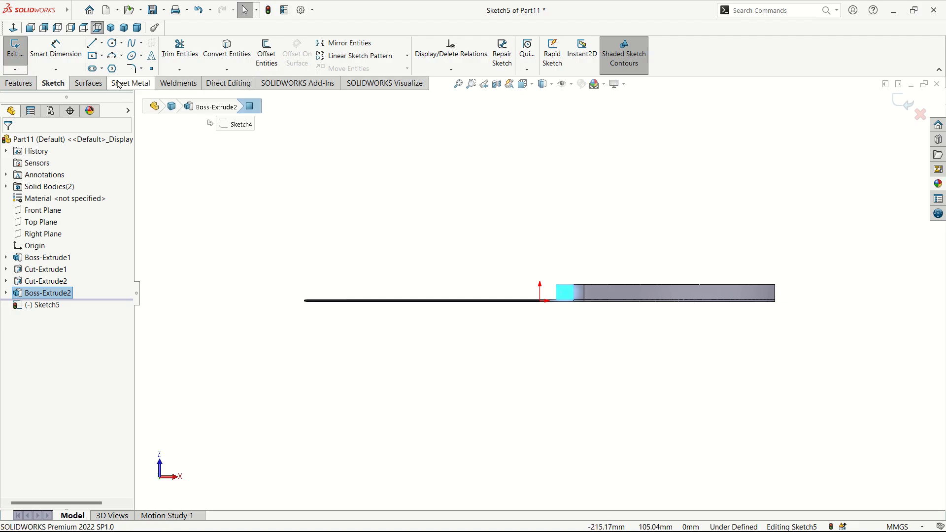
left_click(92, 45)
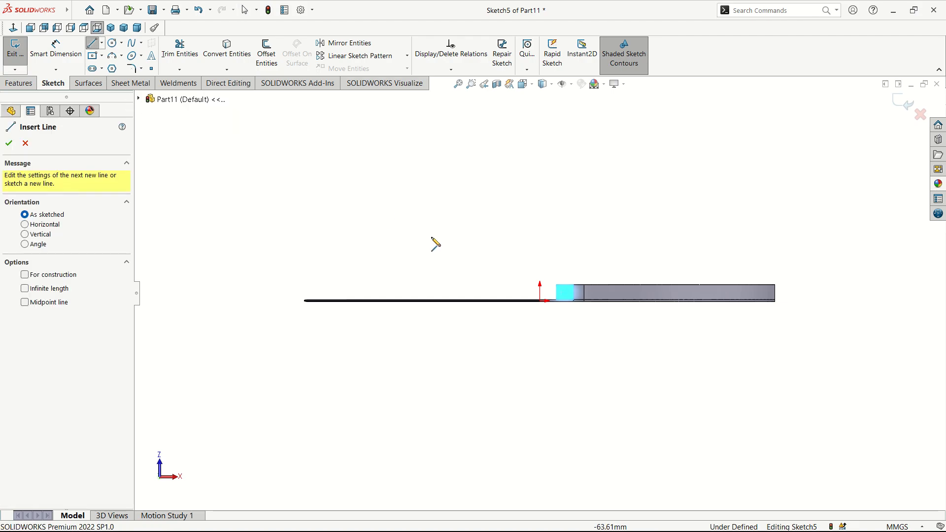
scroll(512, 279, "down", 4)
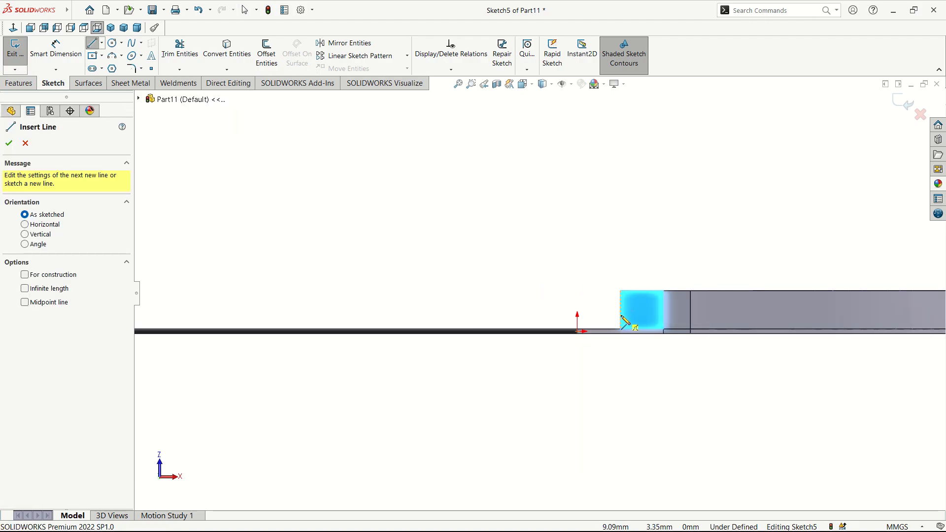
left_click(621, 316)
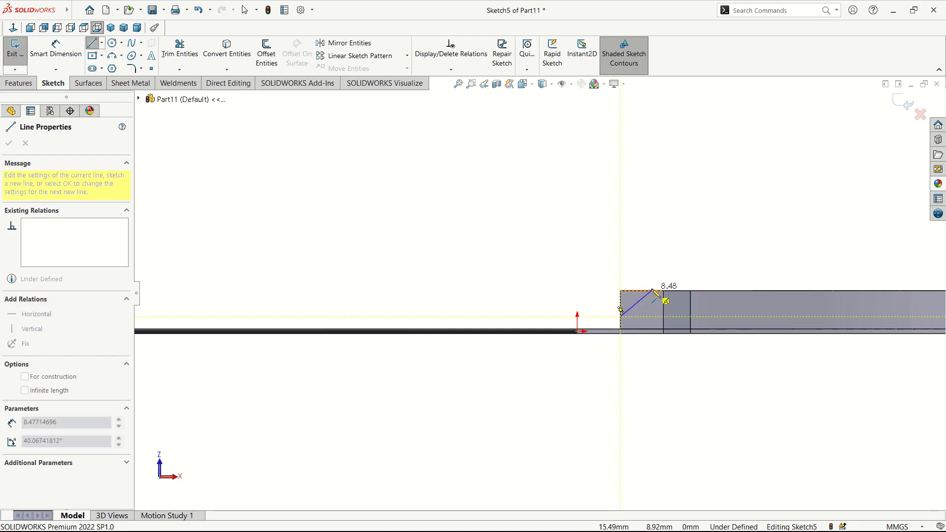
left_click(647, 291)
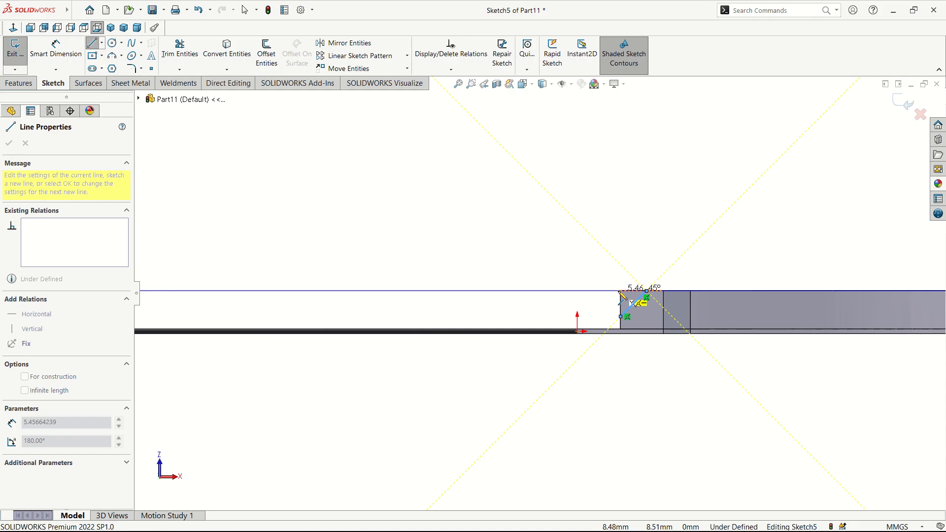
left_click(621, 291)
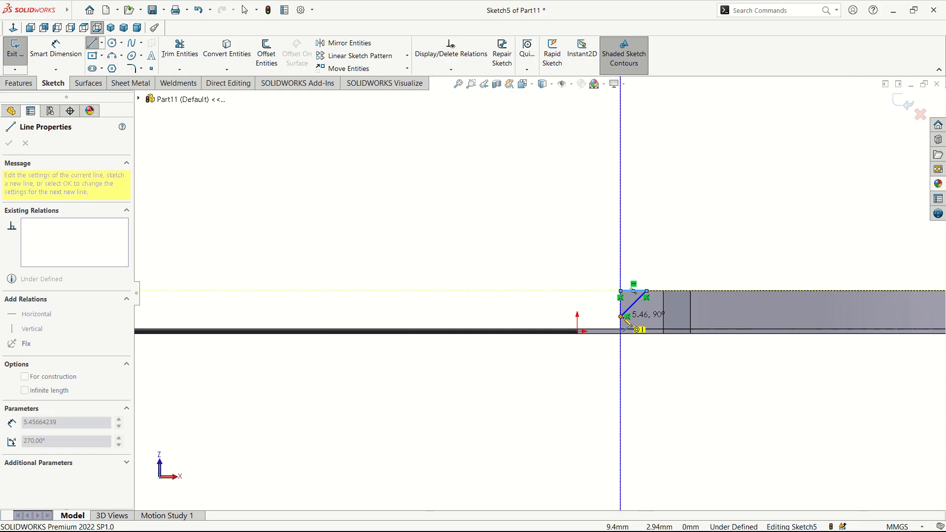
left_click(621, 317)
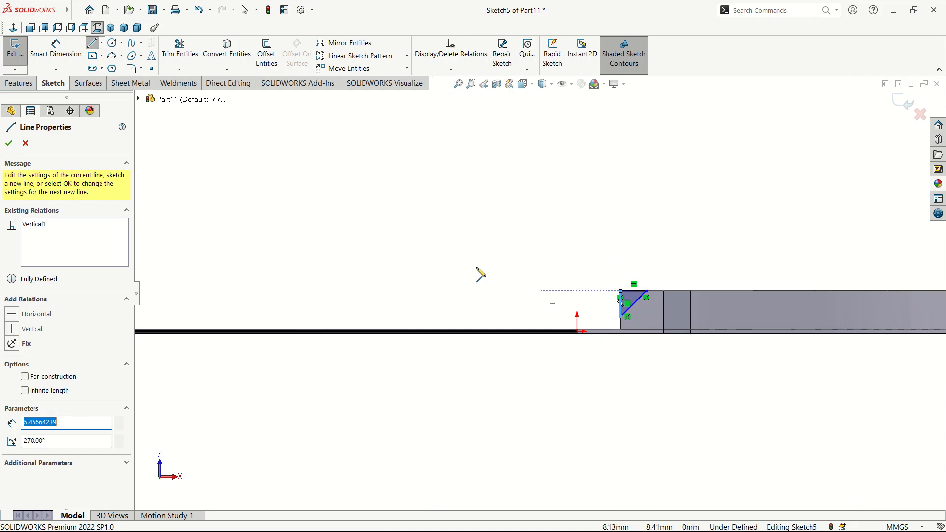
Step: Dimension the triangle's vertical and horizontal legs to 5.5 mm each
left_click(56, 50)
scroll(544, 228, "down", 4)
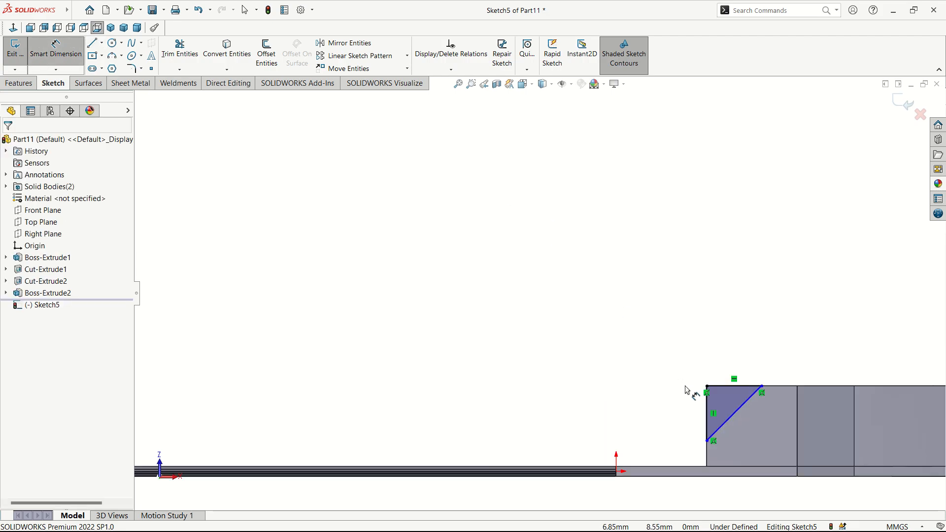
left_click(708, 421)
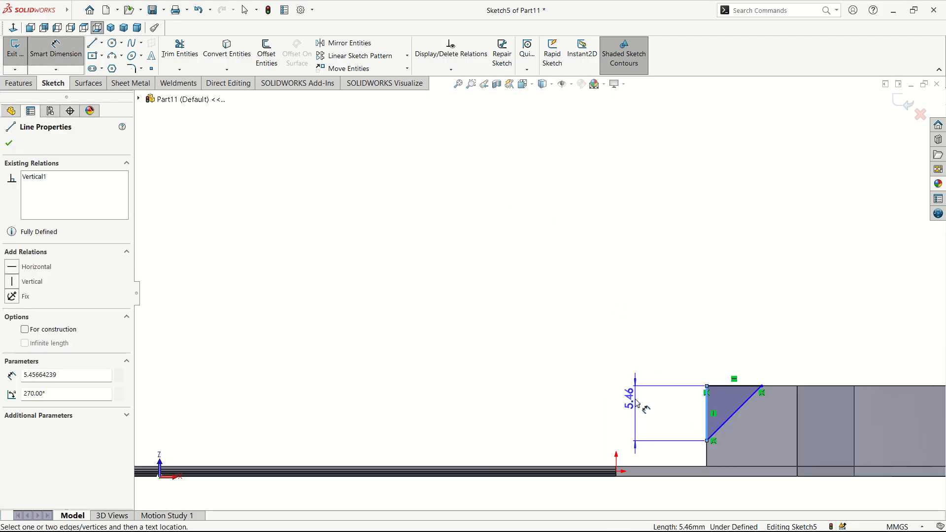
left_click(633, 414)
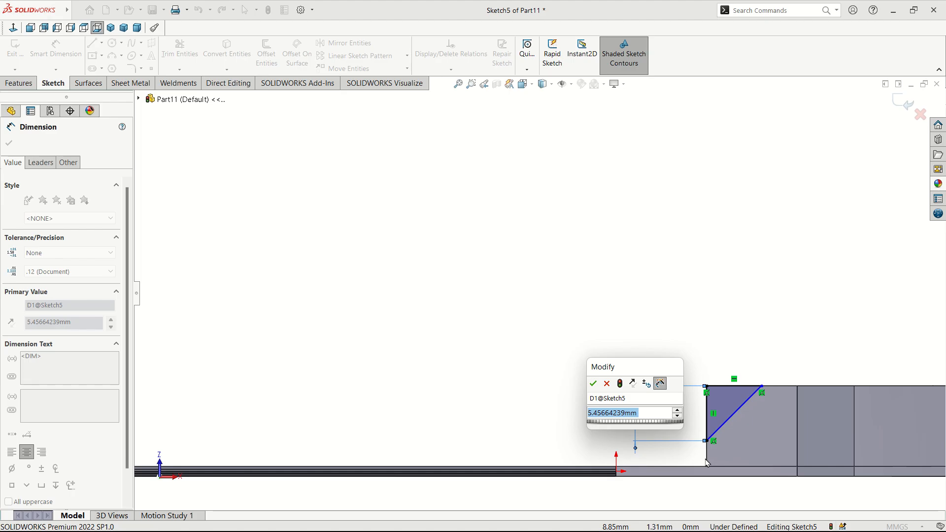
type("5.5")
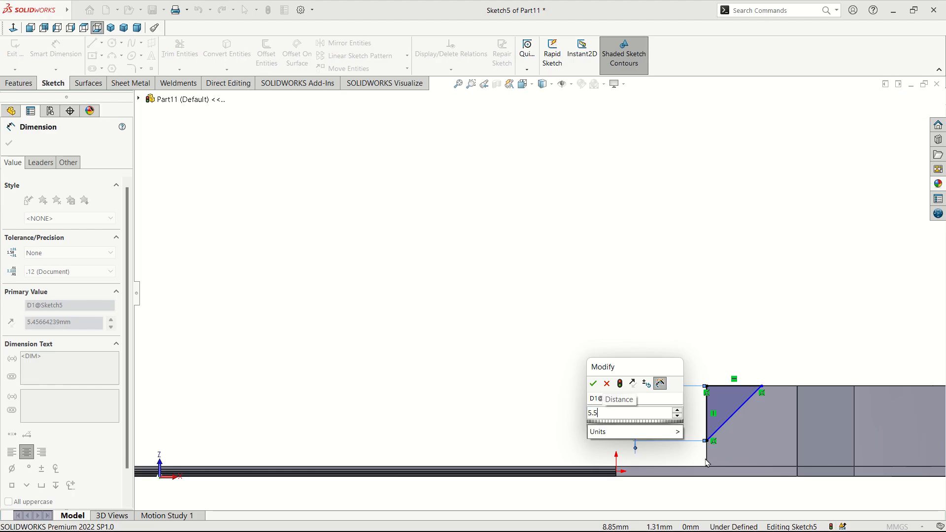
key("Return")
left_click(735, 414)
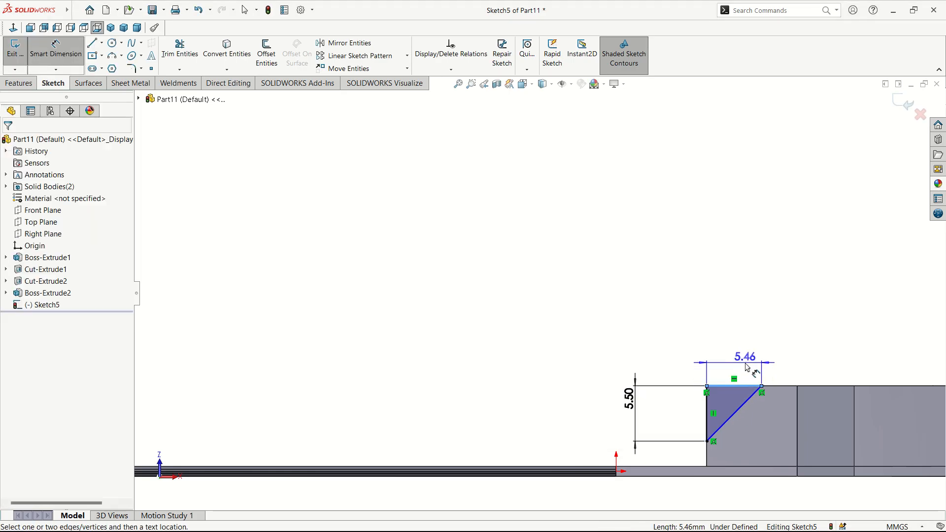
left_click(748, 373)
type("5.")
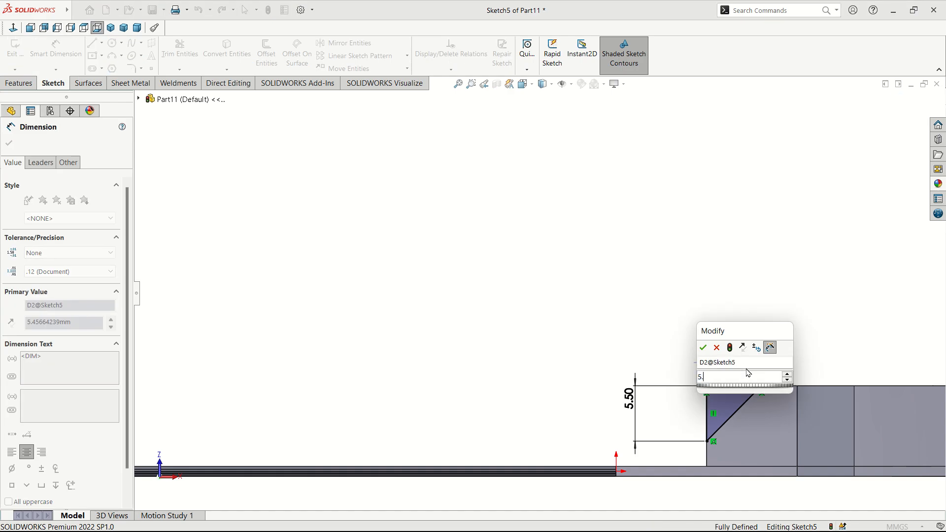
type("5")
key("Return")
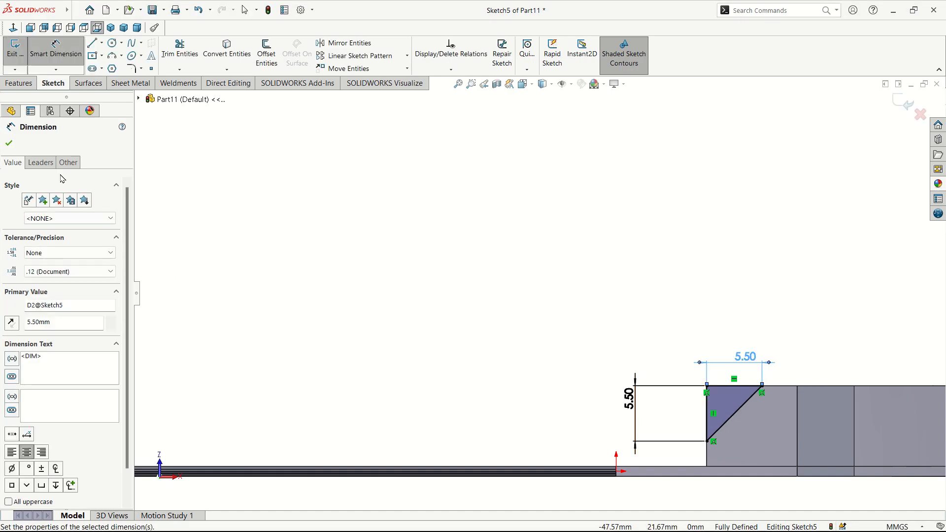
left_click(9, 143)
left_click(18, 82)
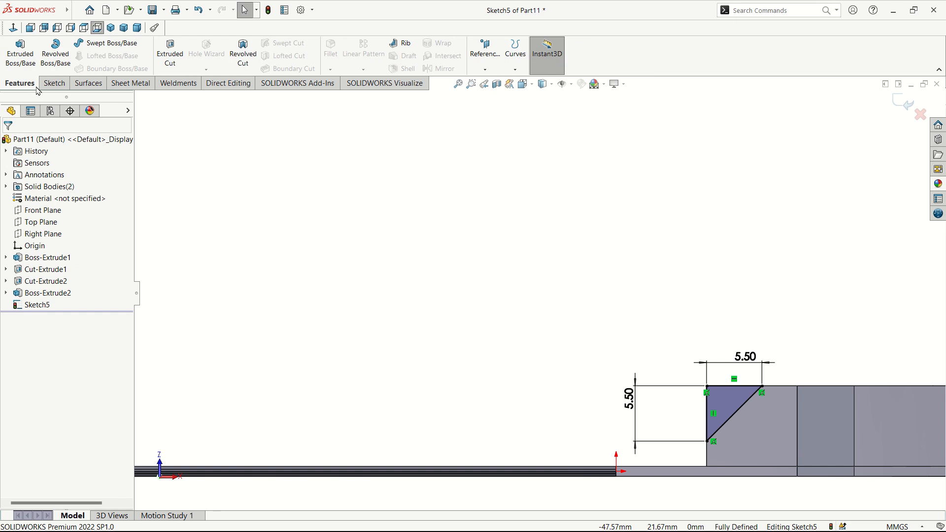
Step: Extrude the triangle sketch into a 50 mm boss, Boss-Extrude3
left_click(22, 52)
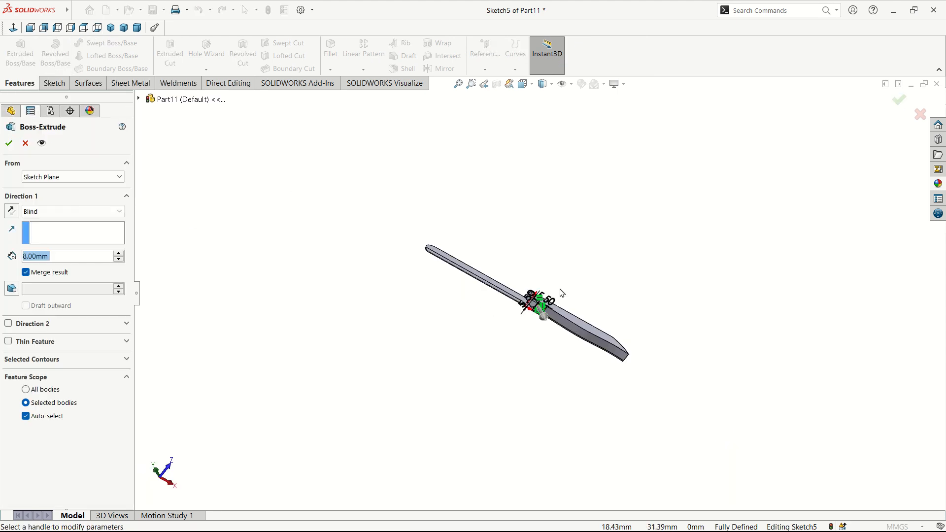
middle_click_drag(560, 289, 566, 446)
left_click_drag(550, 328, 508, 262)
left_click(8, 143)
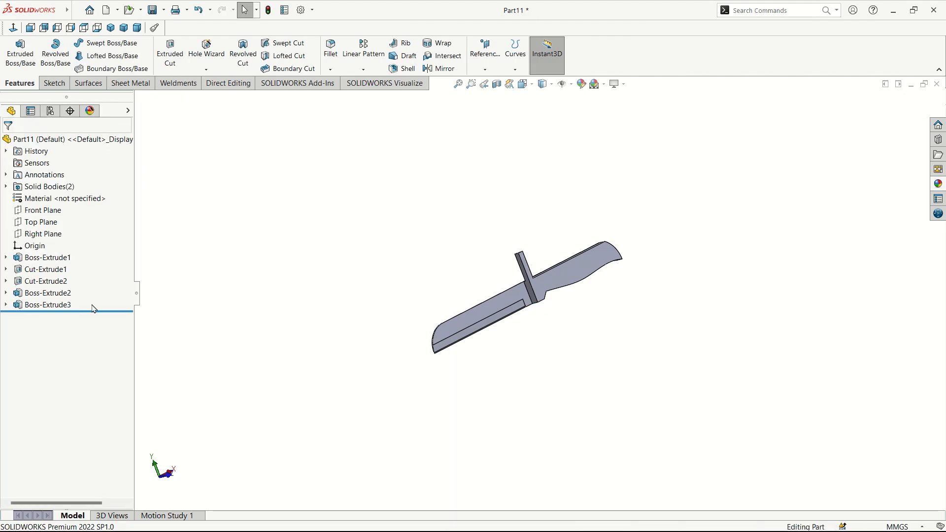
Step: Delete Boss-Extrude3, leaving Sketch5 as an unused sketch
left_click(61, 306)
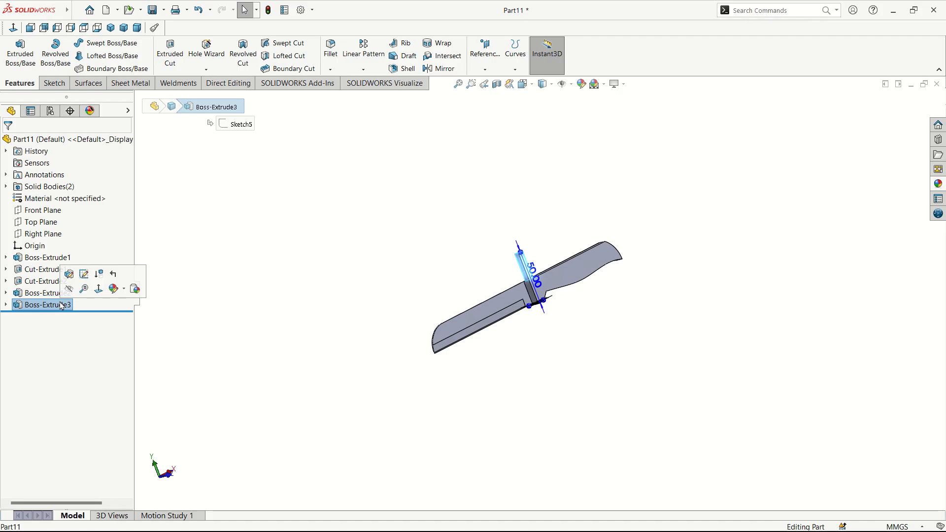
right_click(61, 306)
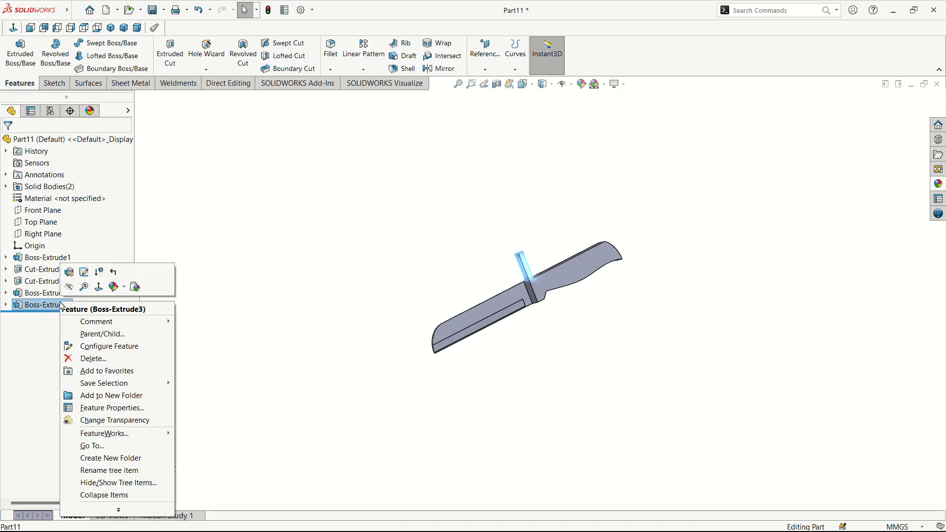
left_click(78, 360)
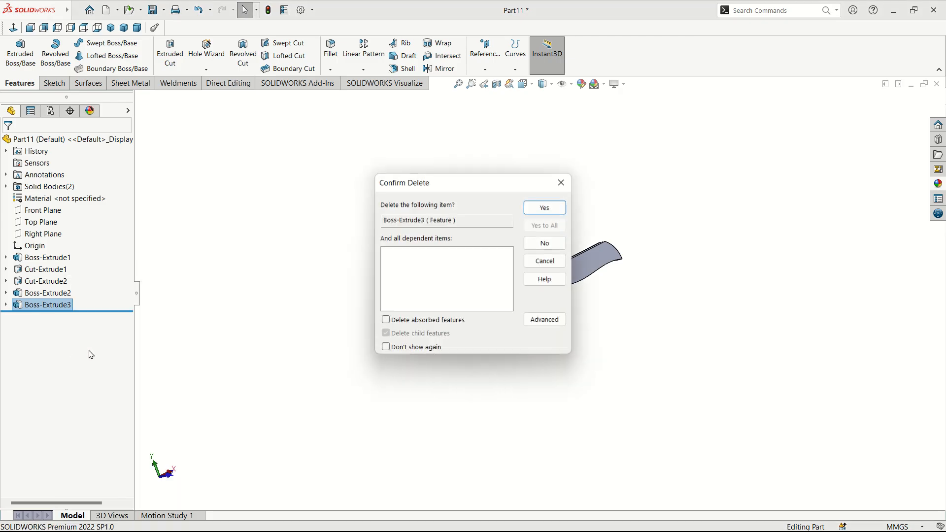
left_click(545, 208)
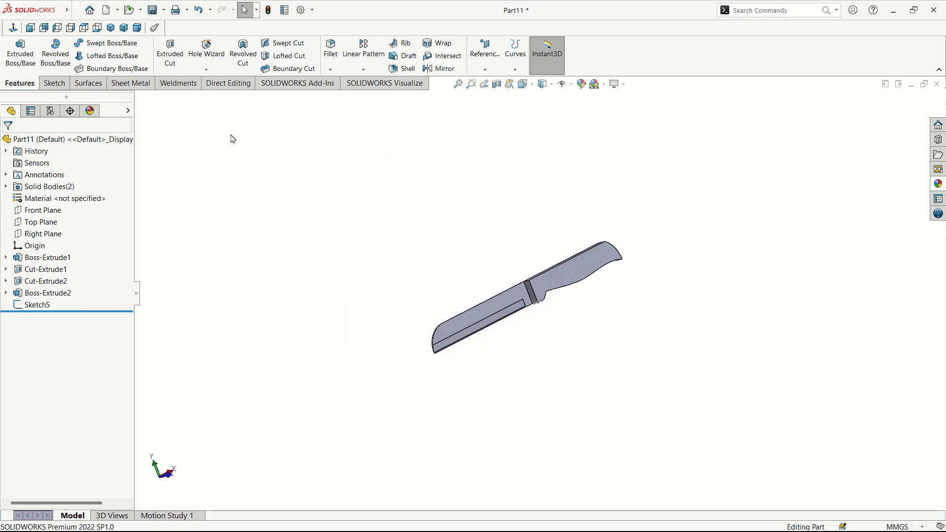
Step: Cut-extrude the Sketch5 triangle through the knife as Cut-Extrude3
left_click(171, 58)
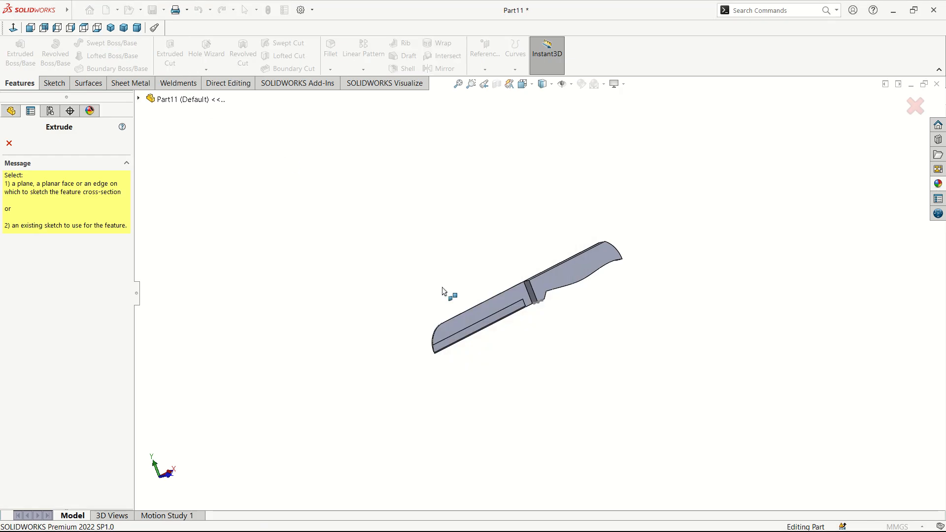
middle_click_drag(568, 355, 518, 249)
scroll(537, 296, "down", 8)
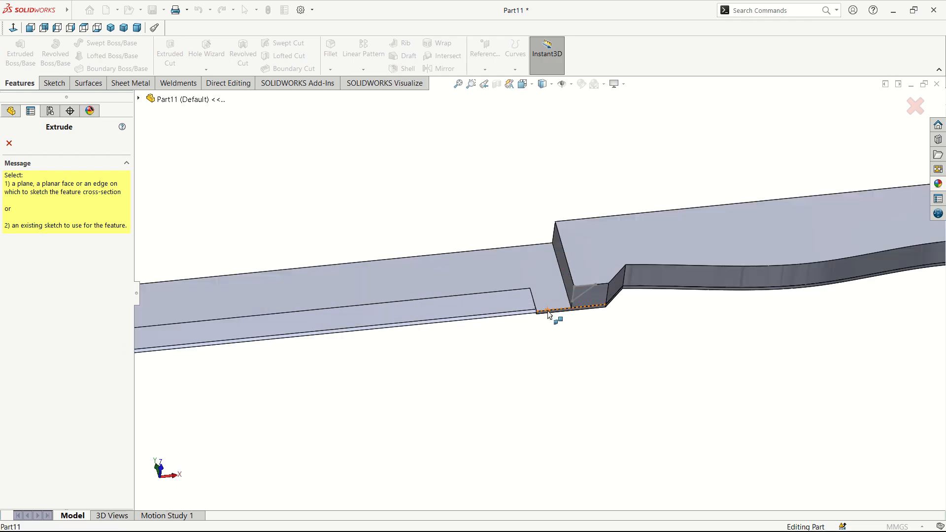
left_click(601, 273)
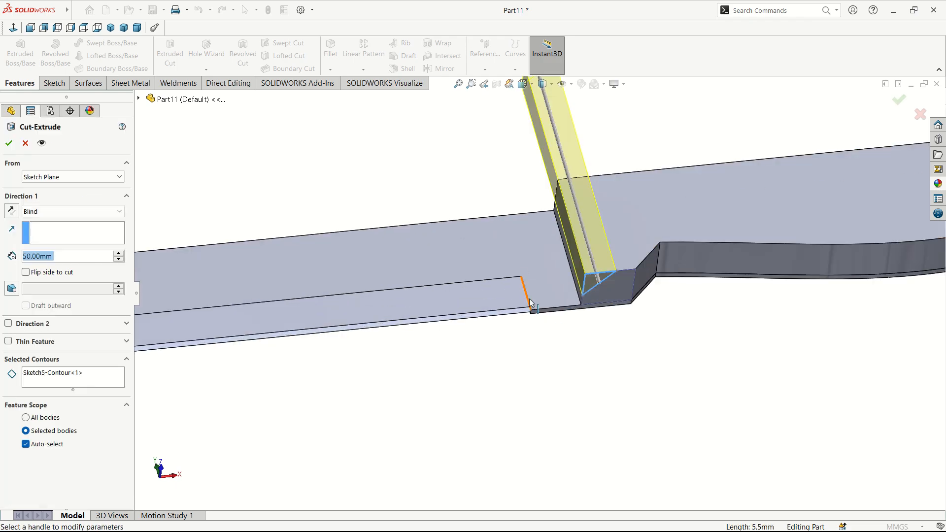
left_click(9, 143)
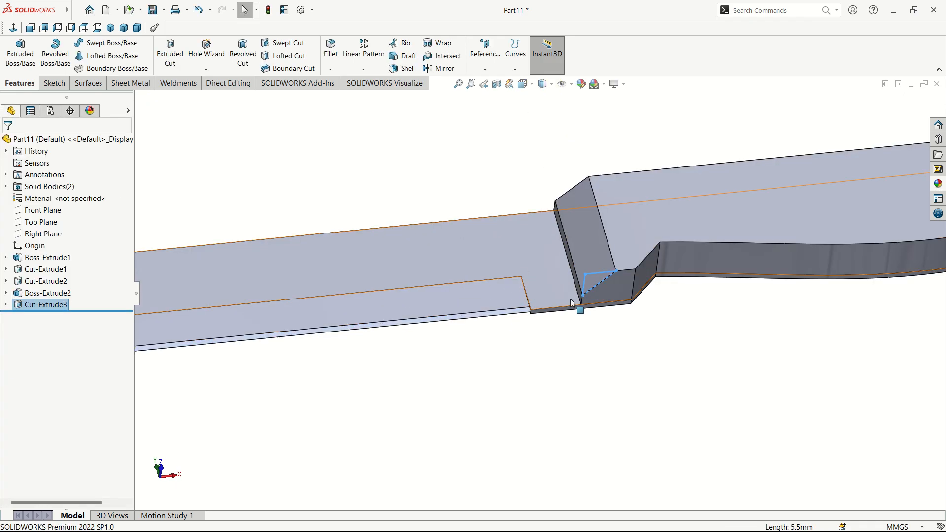
Step: Select the handle's flat face and view it Normal To with Ctrl+8
left_click(676, 364)
middle_click_drag(617, 273, 710, 389)
scroll(699, 335, "up", 3)
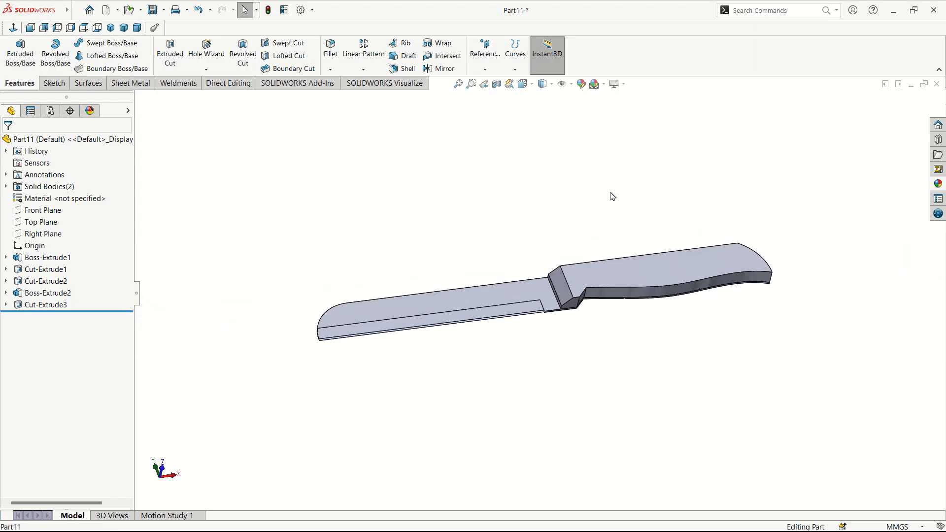
middle_click_drag(612, 211, 549, 317)
scroll(621, 275, "down", 3)
left_click(568, 315)
key("ctrl+8")
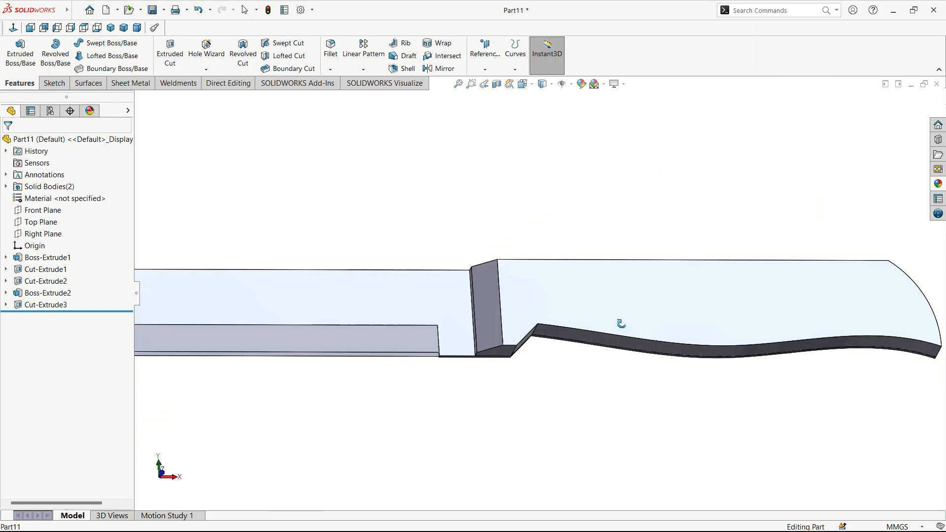
scroll(605, 325, "up", 4)
middle_click_drag(603, 319, 582, 359)
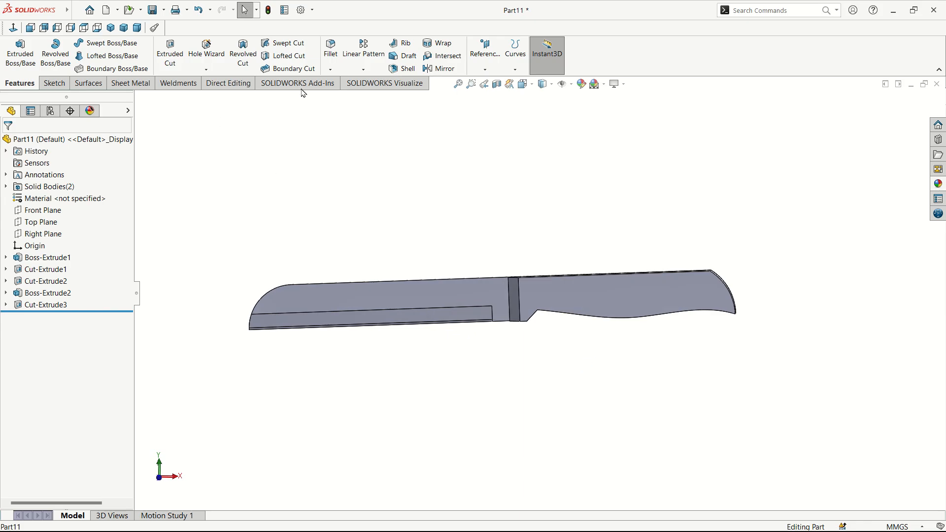
Step: Set a 5 mm fillet radius and pick the handle face to round
left_click(331, 50)
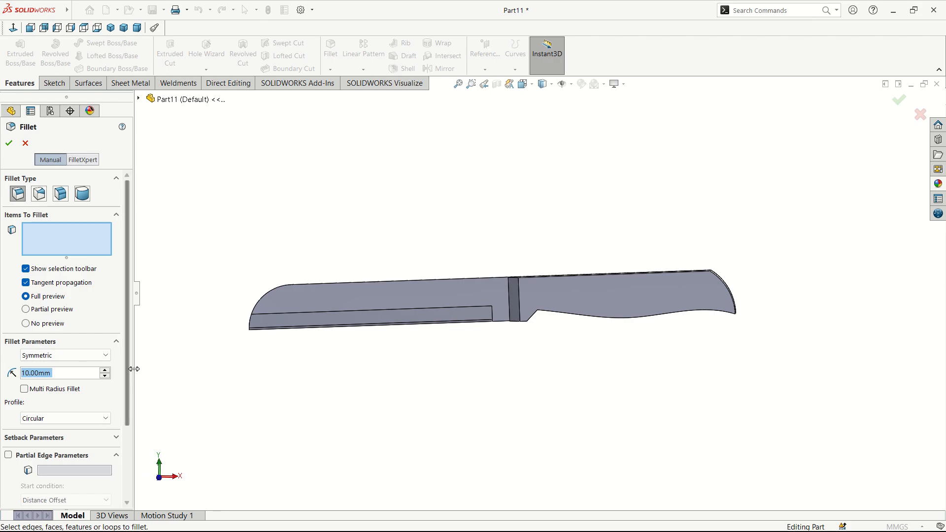
type("5")
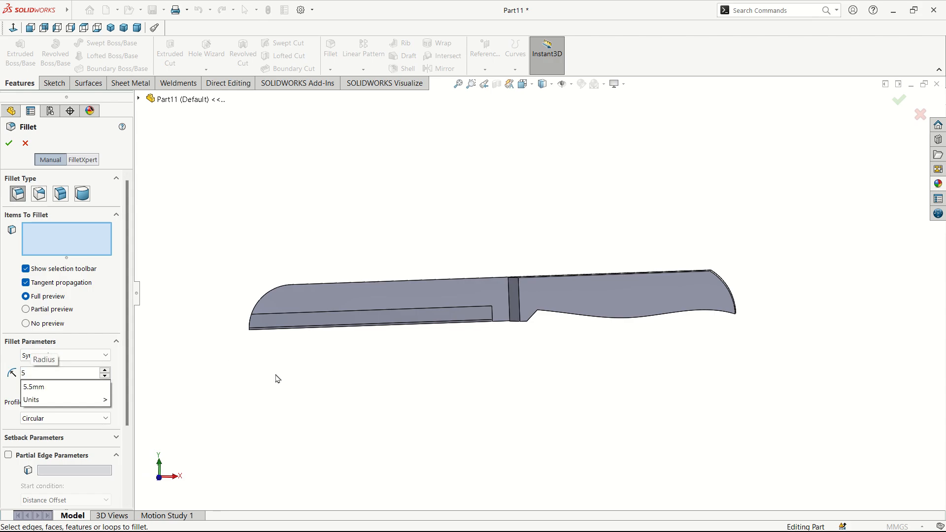
key("Return")
left_click(564, 296)
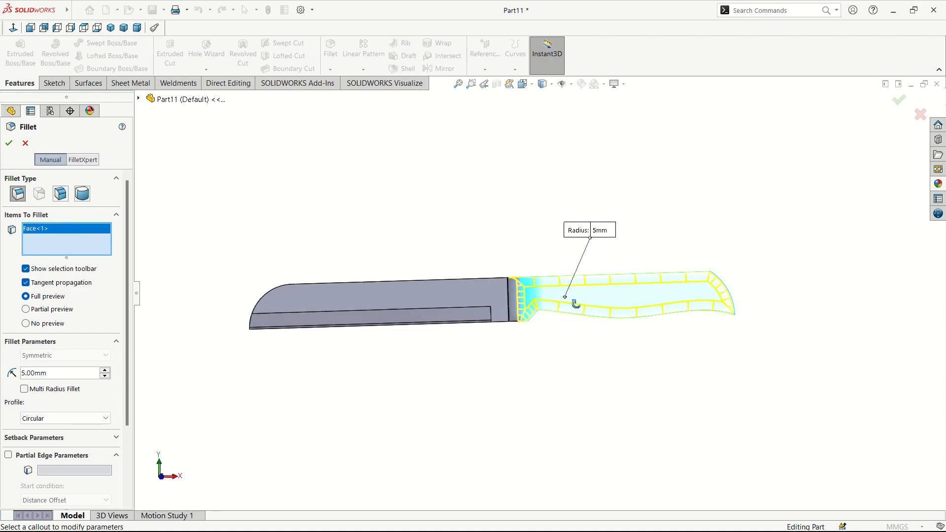
middle_click_drag(575, 304, 552, 306)
scroll(552, 307, "down", 3)
middle_click_drag(510, 332, 474, 335)
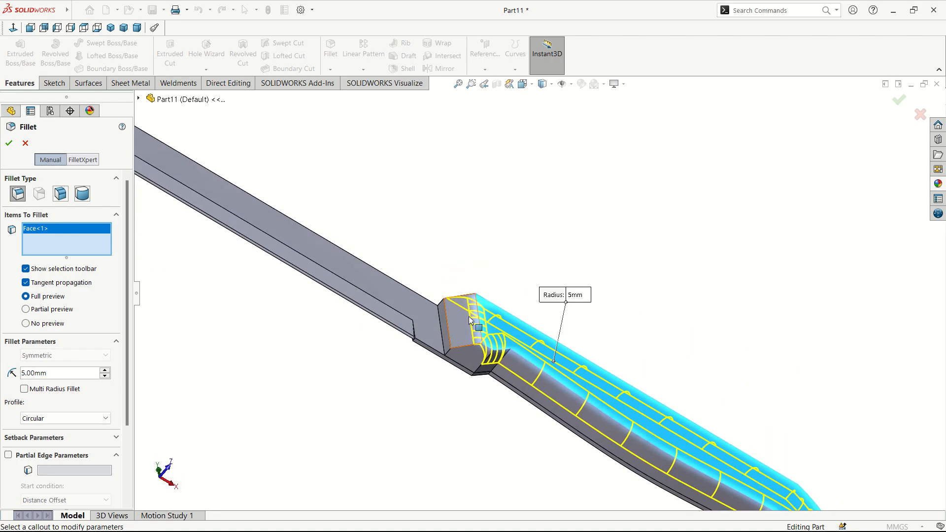
scroll(465, 334, "down", 3)
Step: Drop the trial bolster face and edge picks and accept the 5 mm Fillet1
left_click(468, 325)
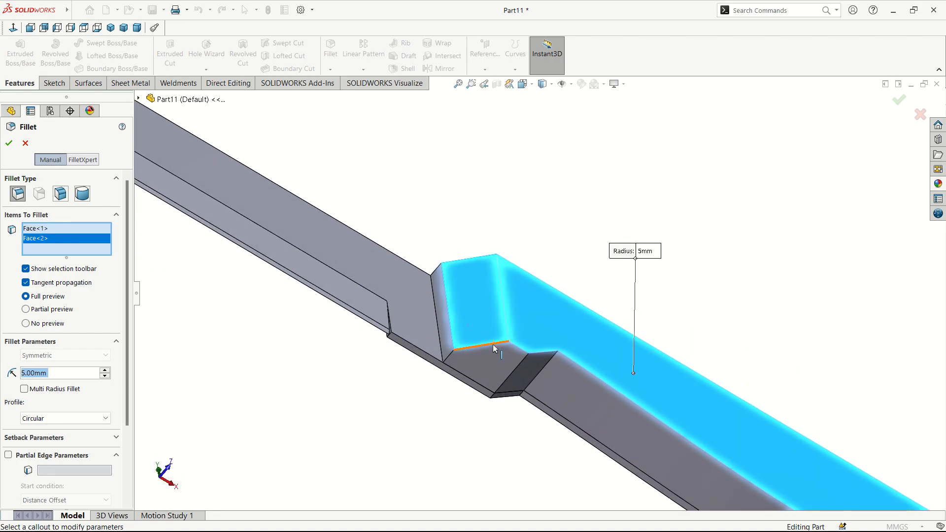
left_click(483, 333)
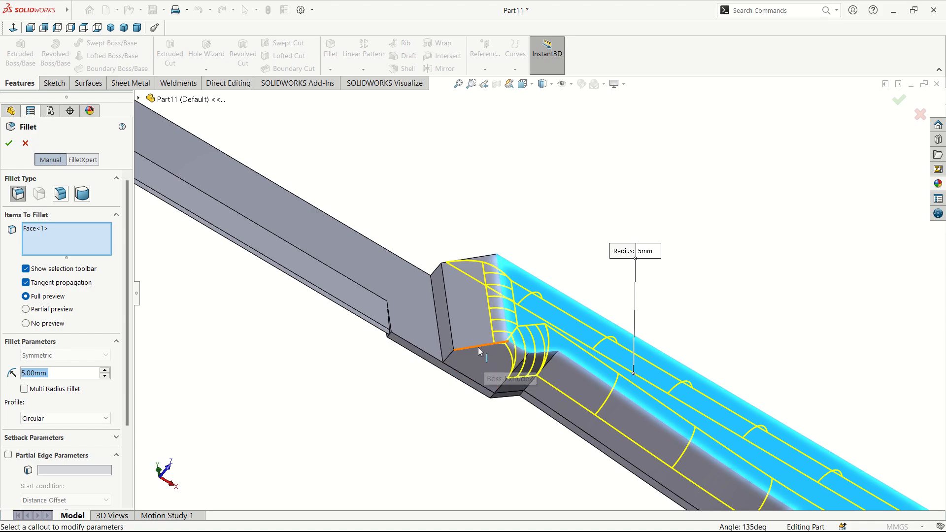
left_click(479, 349)
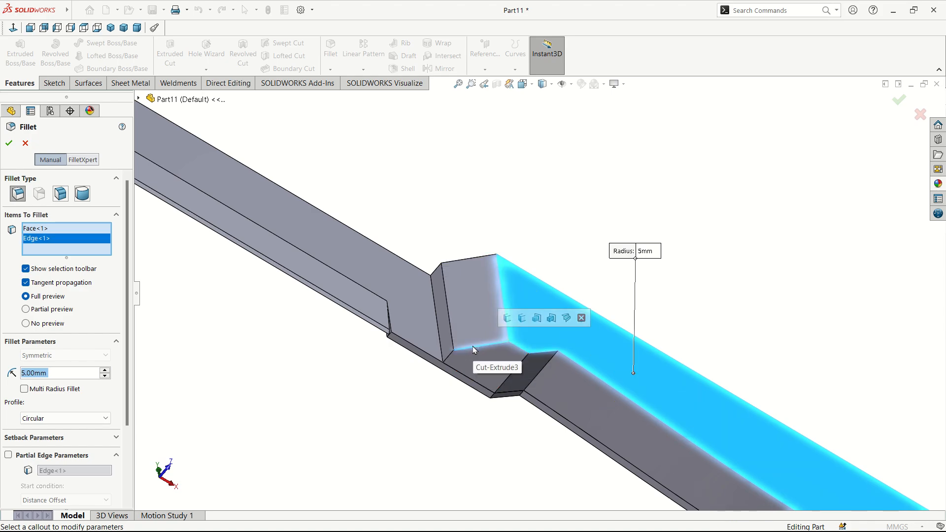
left_click(471, 347)
middle_click_drag(492, 354, 656, 322)
scroll(536, 363, "up", 4)
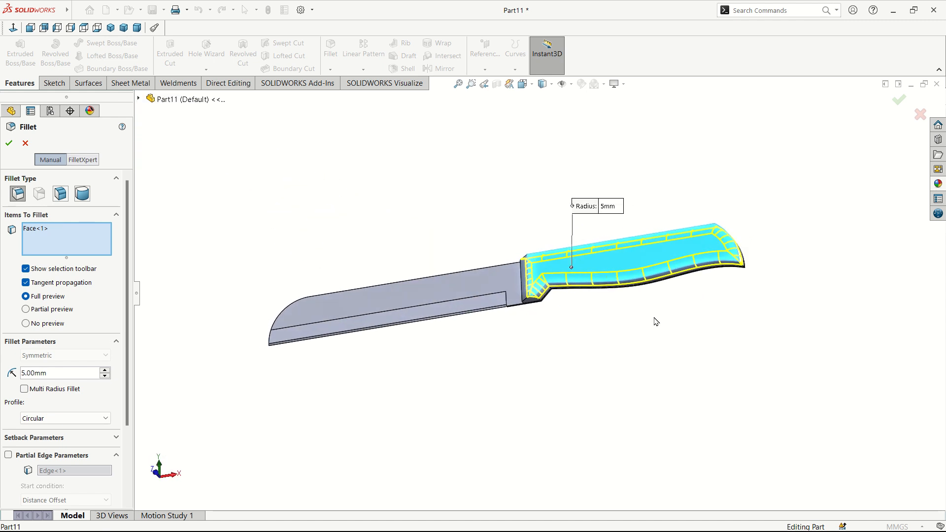
middle_click_drag(691, 281, 719, 269)
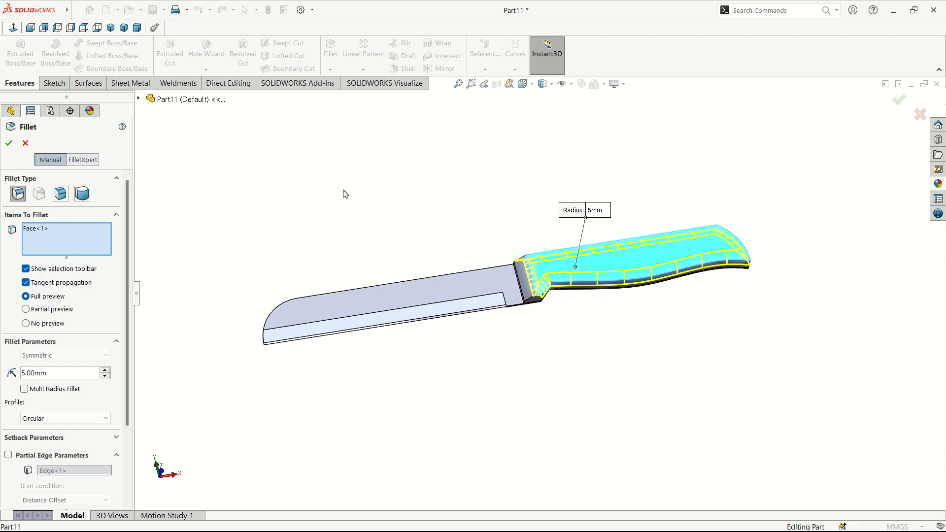
left_click(8, 143)
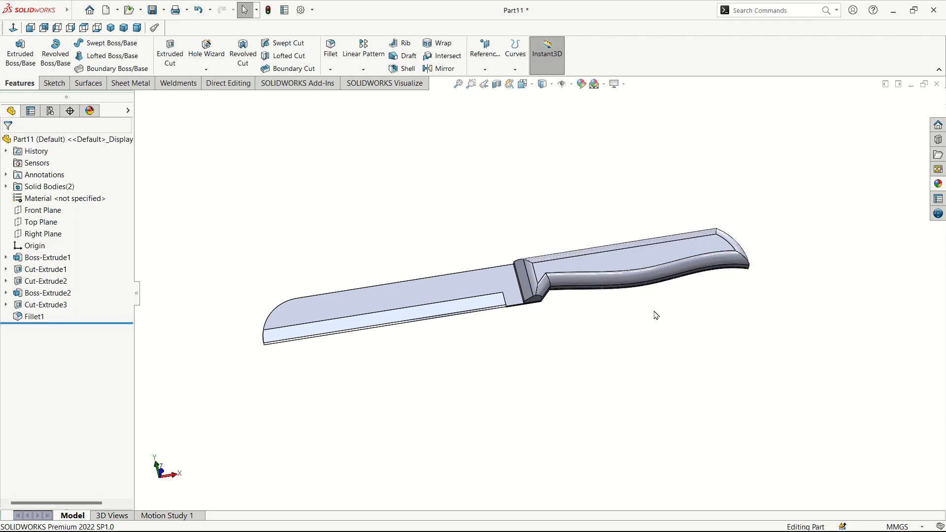
mouse_move(655, 315)
middle_mouse_down()
mouse_move(674, 290)
mouse_move(649, 302)
mouse_move(661, 308)
middle_mouse_up()
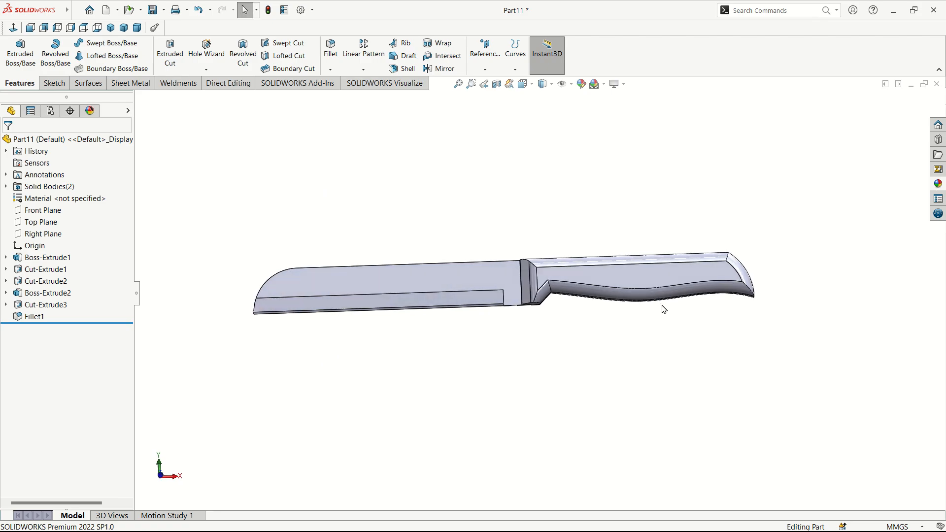
left_click(624, 285)
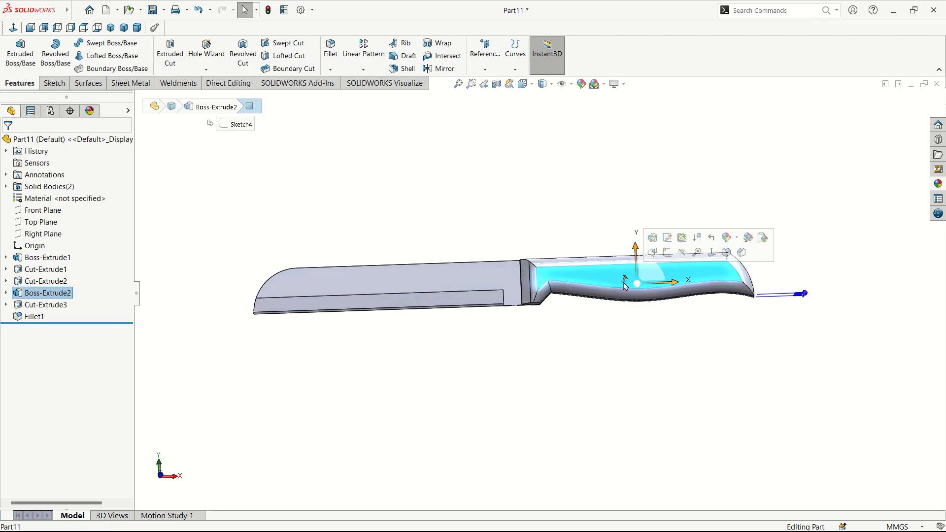
Step: Start a sketch on the handle face and draw a small circle near the bolster
left_click(669, 257)
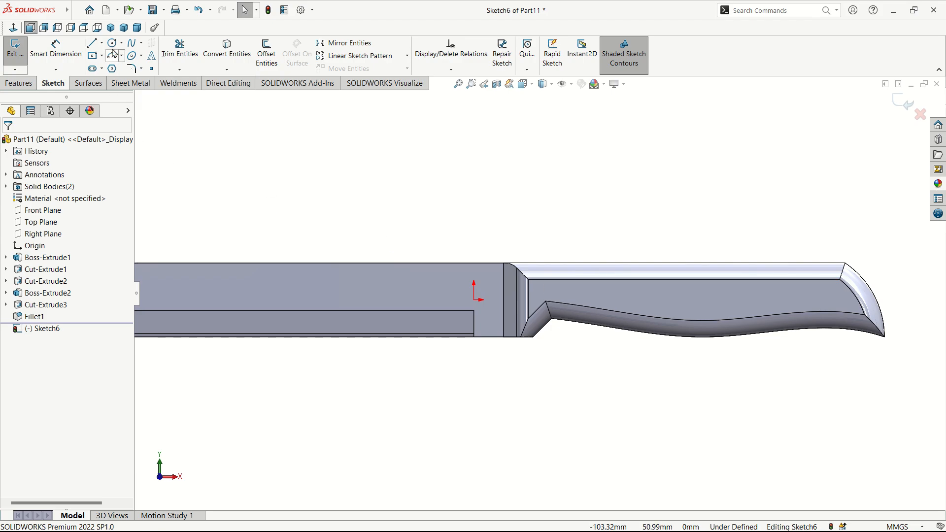
left_click(112, 45)
scroll(586, 310, "down", 2)
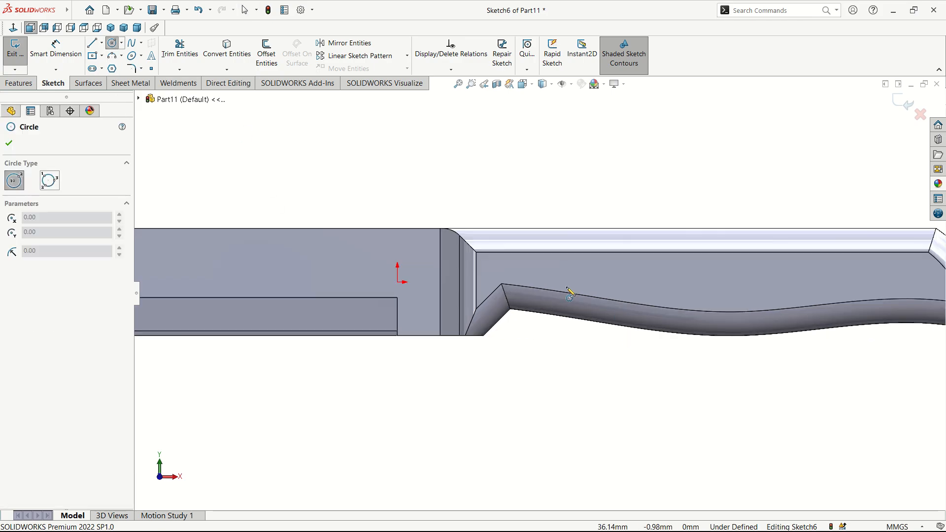
left_click(491, 270)
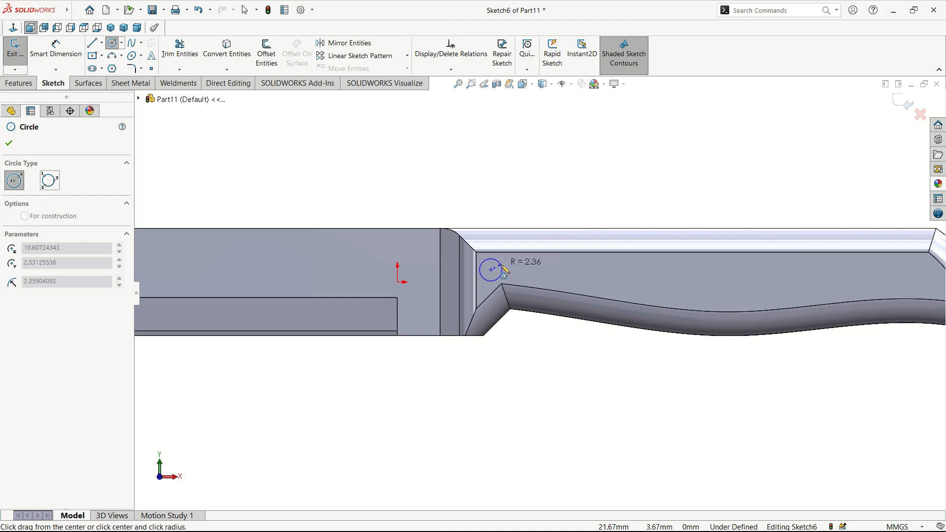
left_click(503, 269)
key("z")
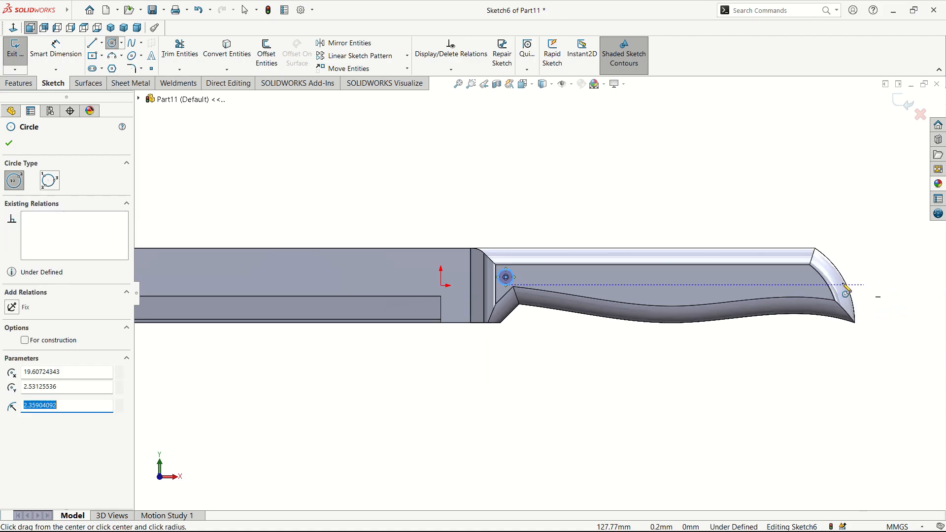
Step: Draw the second small circle near the handle's butt end
left_click(800, 285)
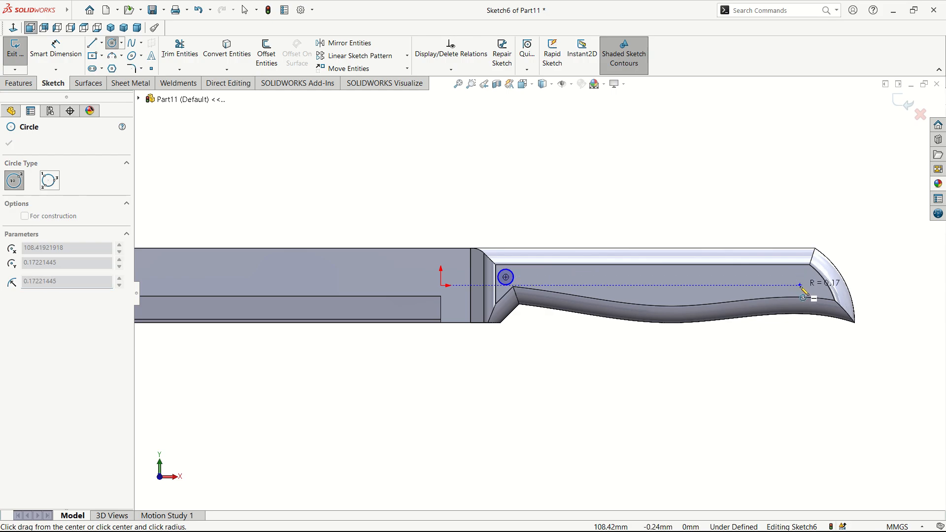
key("Escape")
left_click(113, 44)
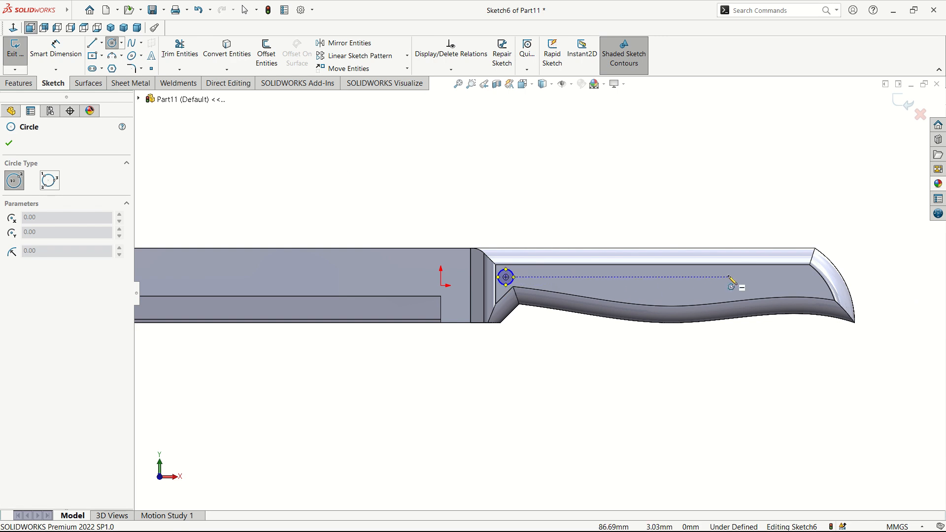
left_click(800, 277)
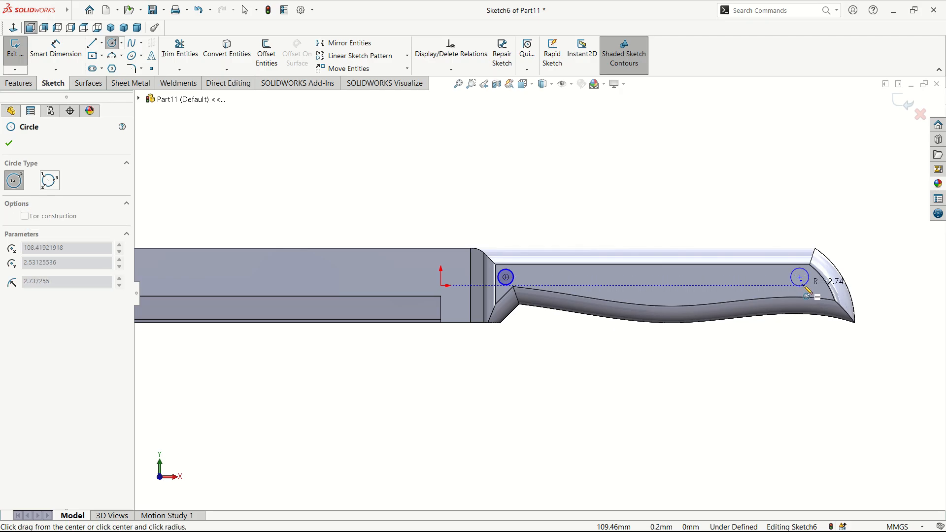
key("Escape")
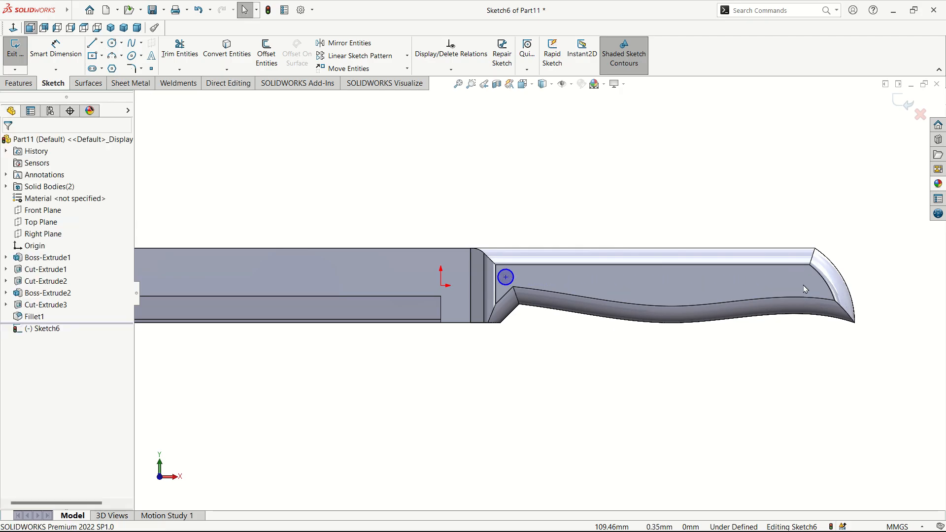
left_click(111, 43)
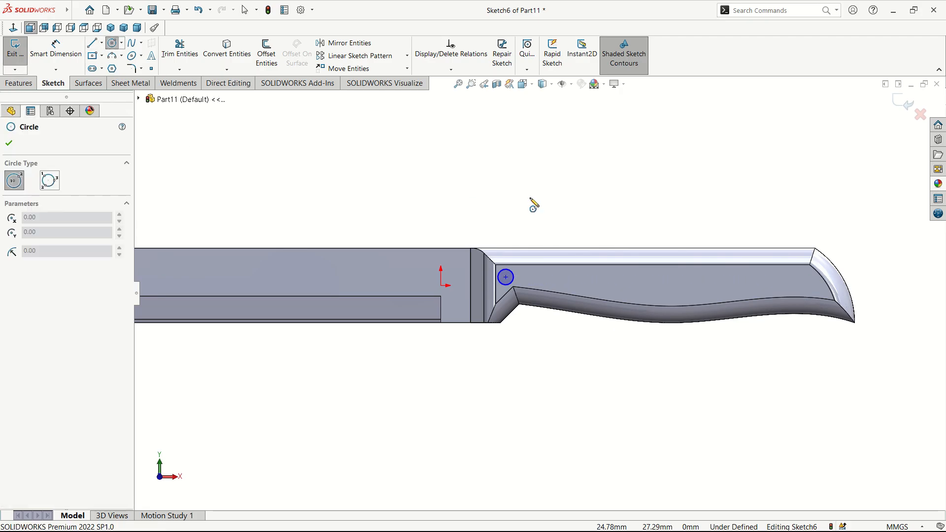
left_click(803, 281)
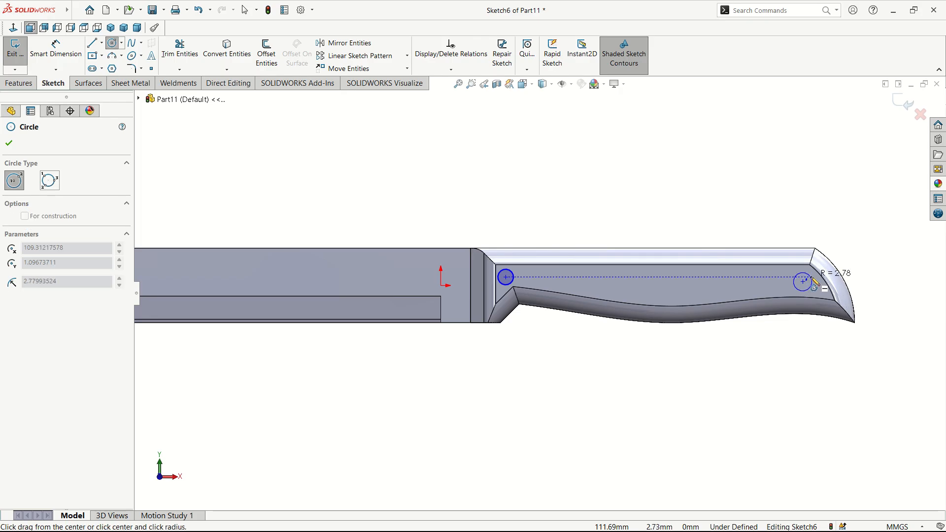
left_click(812, 281)
Step: Smart Dimension the right and left handle circles to 5 mm diameter each
left_click(56, 50)
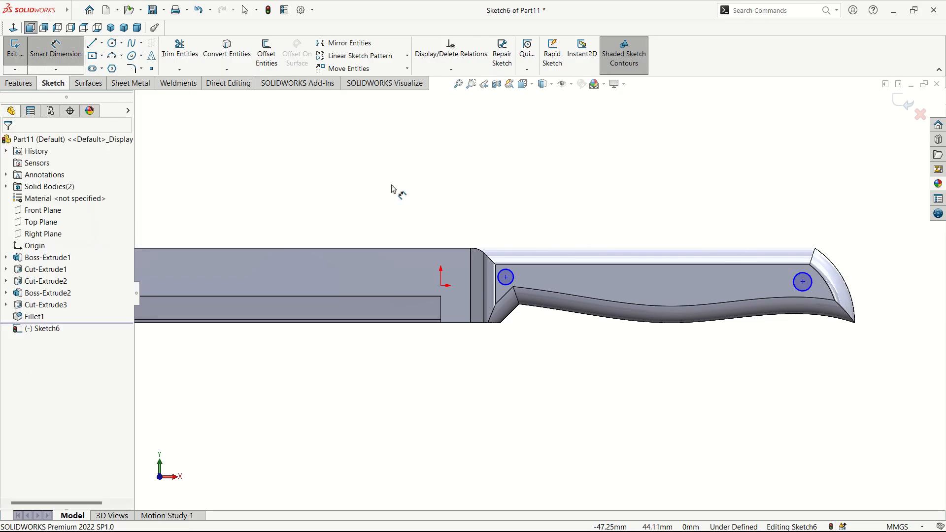
left_click(799, 287)
left_click(756, 298)
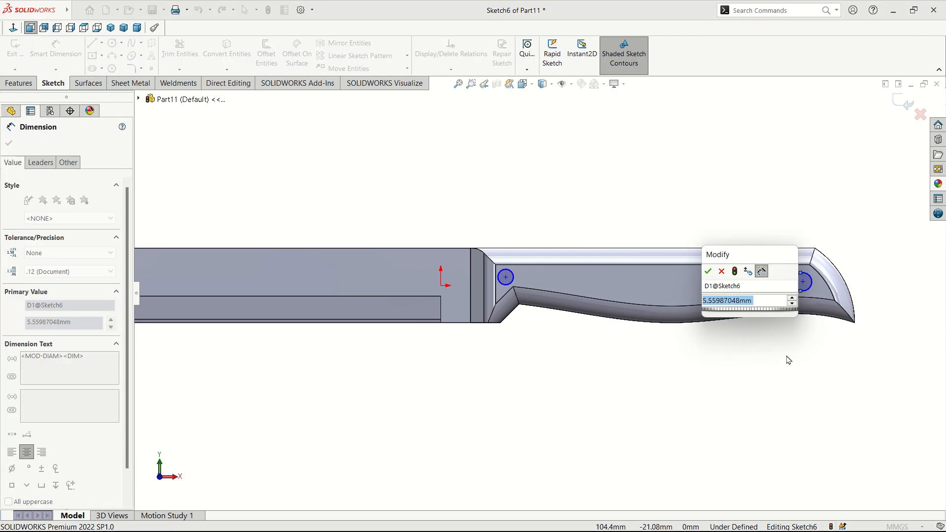
type("5")
key("Return")
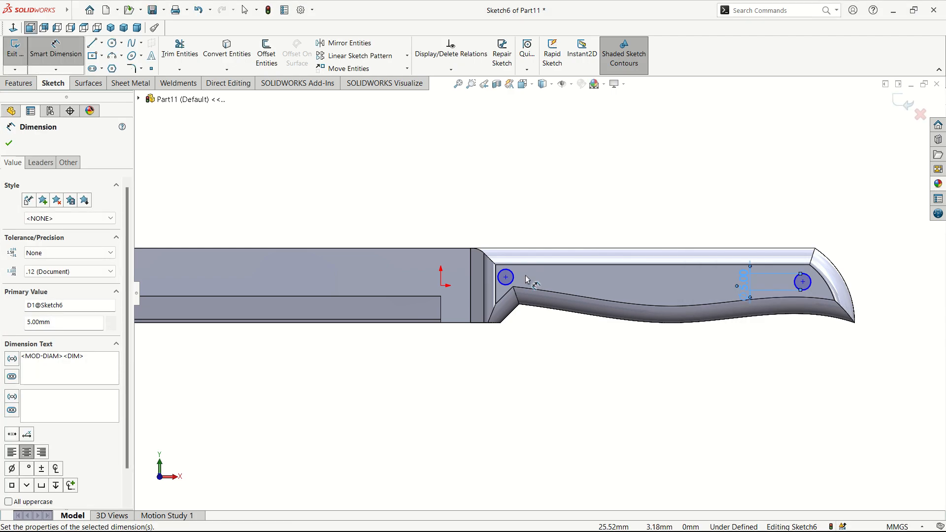
left_click(513, 276)
left_click(577, 299)
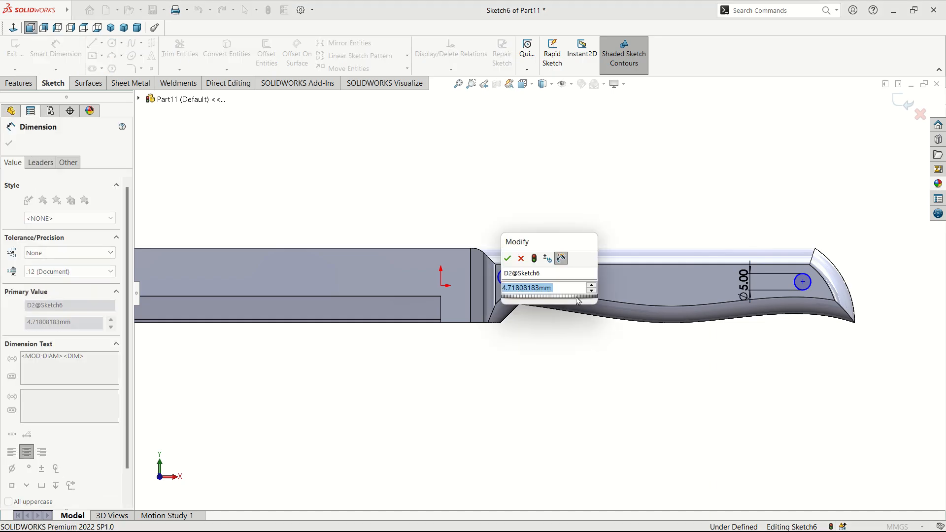
type("5")
key("Return")
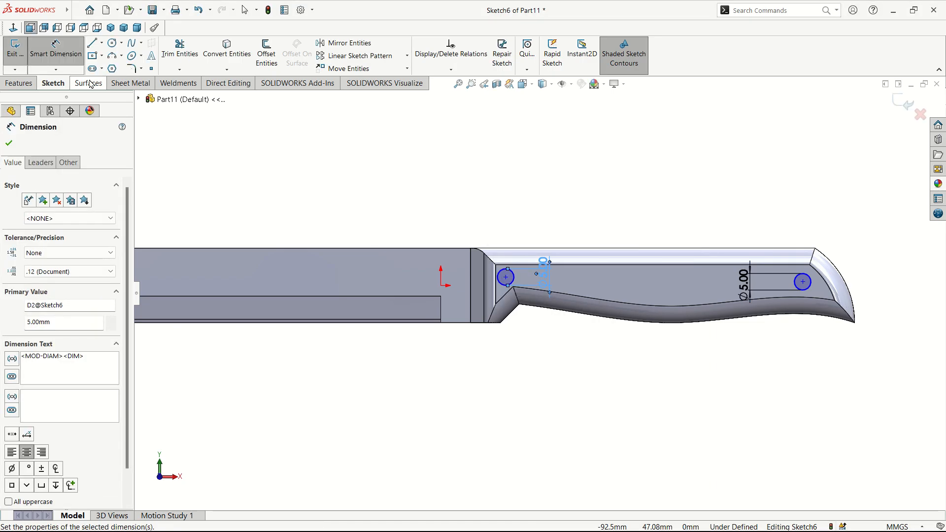
left_click(19, 83)
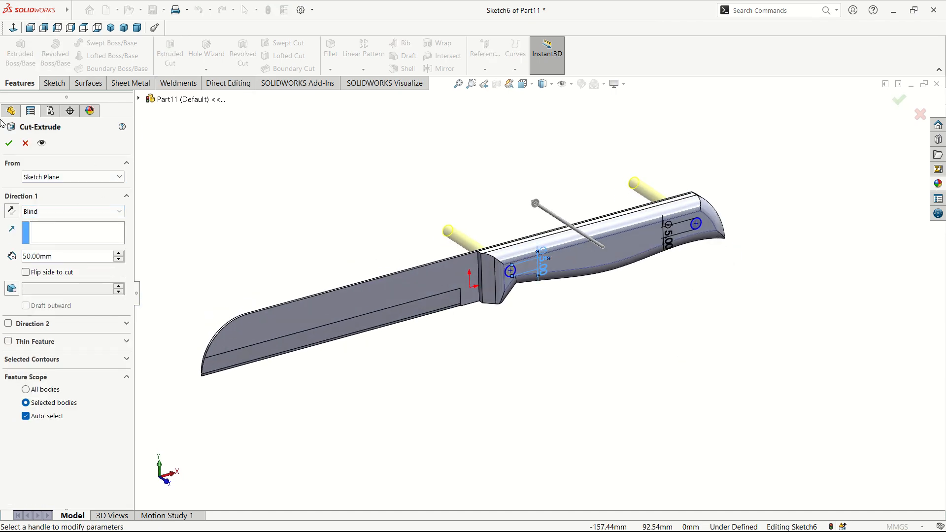
Step: Accept Cut-Extrude4, punching the two 5 mm pin holes through the handle
left_click(9, 142)
middle_click_drag(517, 262, 531, 219)
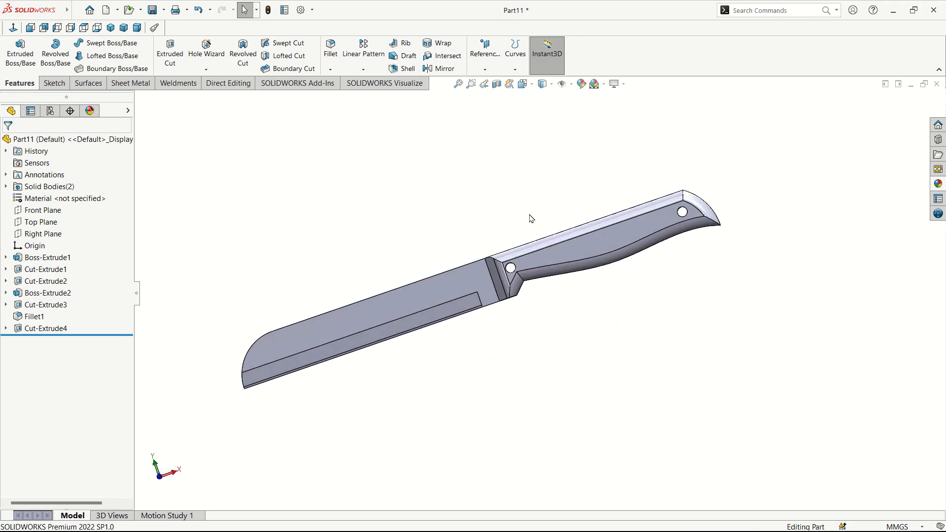
scroll(583, 253, "down", 3)
middle_click_drag(584, 252, 625, 292)
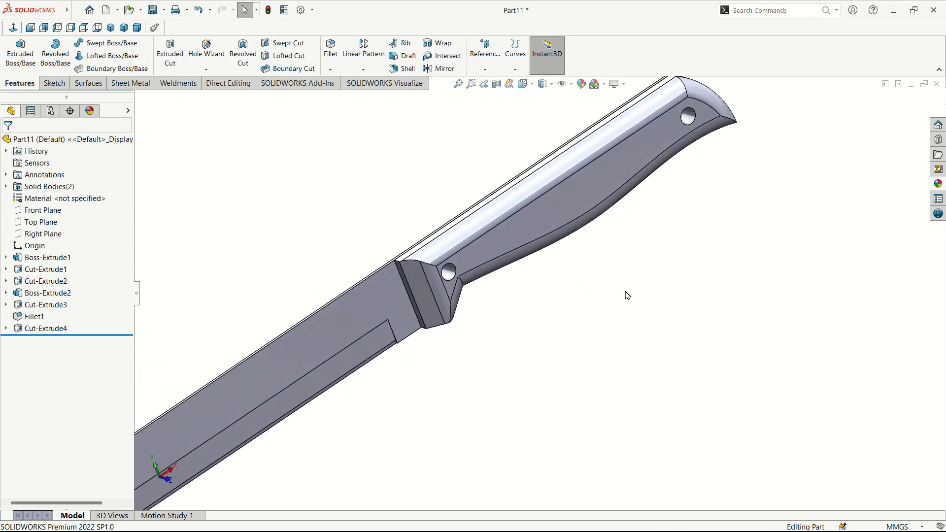
scroll(537, 295, "up", 4)
middle_click_drag(516, 294, 448, 262)
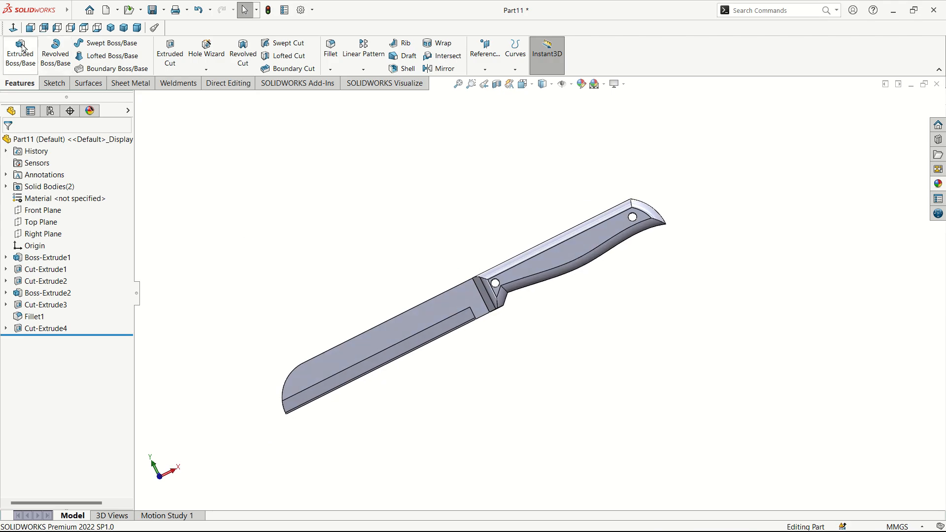
Step: Turn the knife to a front view and open the Mirror feature
left_click(14, 29)
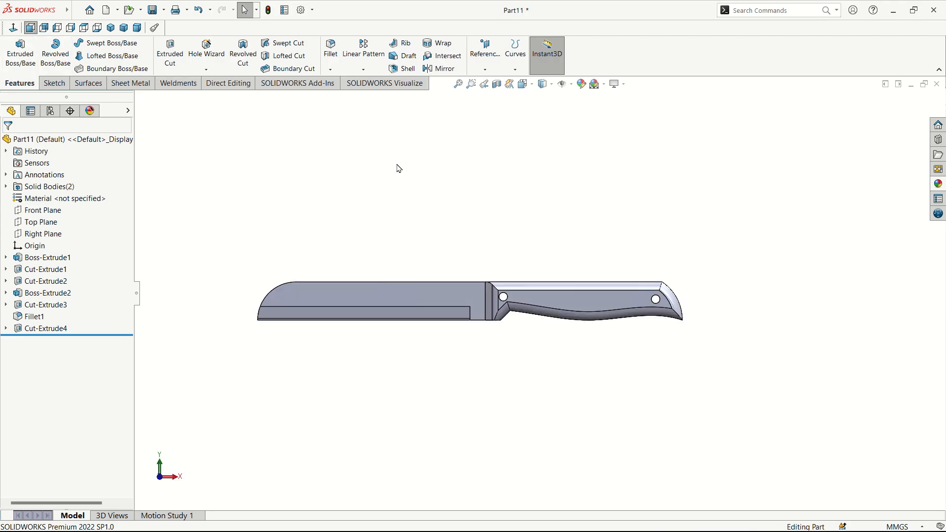
middle_click_drag(566, 296, 564, 345)
left_click(554, 300)
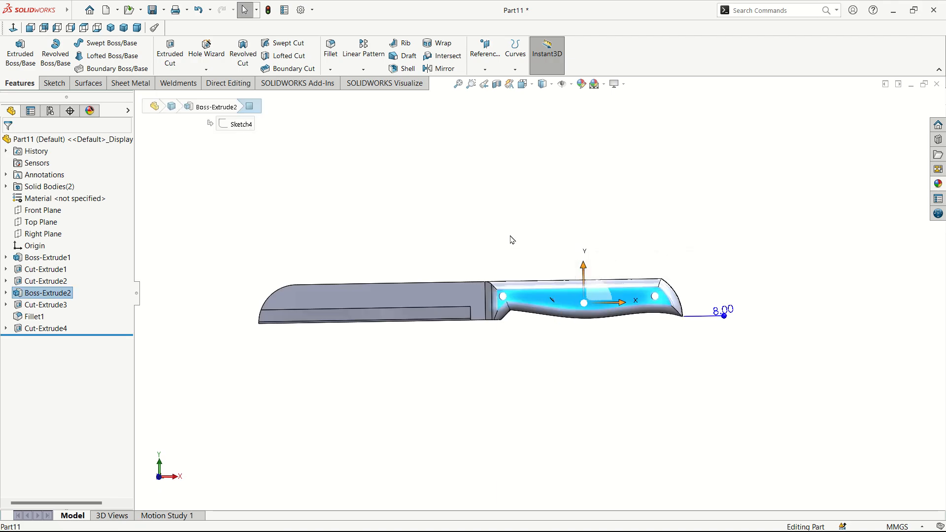
left_click(455, 189)
left_click(442, 70)
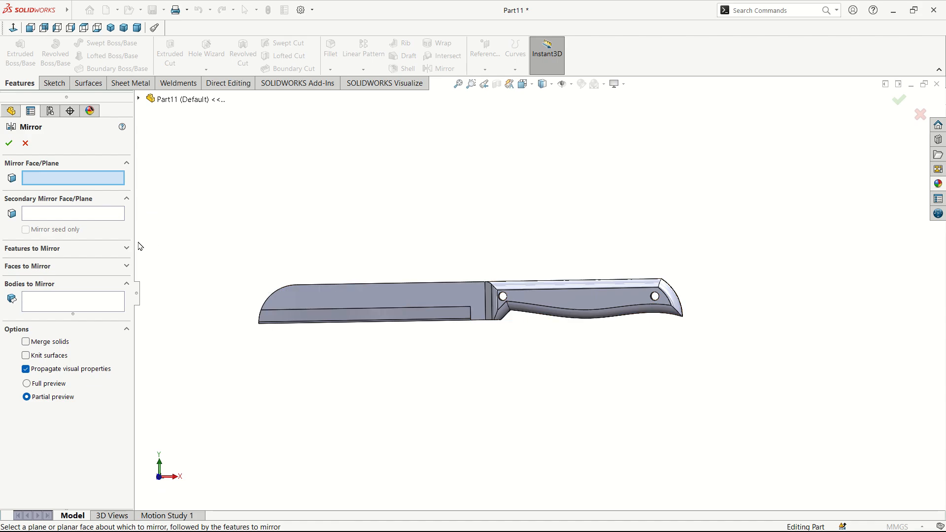
Step: Set Front Plane and a handle face as the mirror planes
left_click(138, 99)
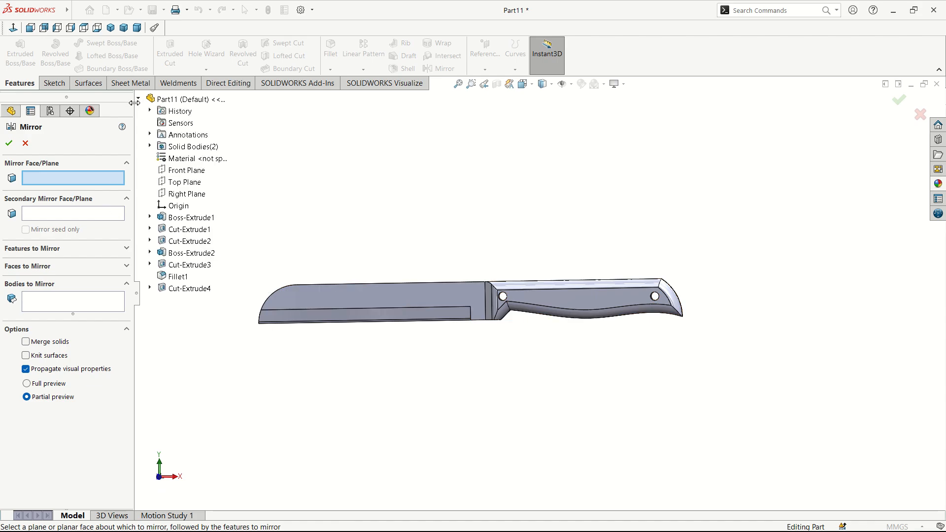
left_click(187, 171)
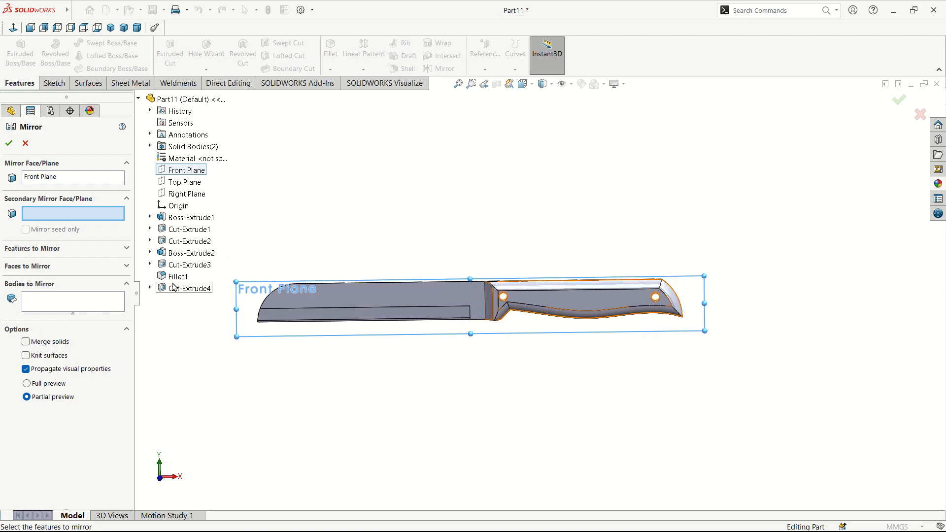
left_click(576, 303)
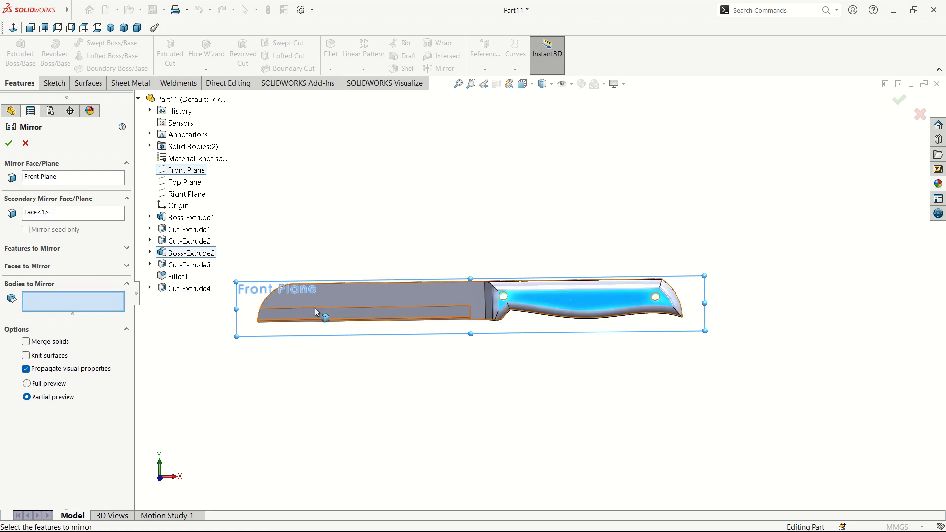
Step: Choose the handle body Cut-Extrude4[2] to mirror and accept Mirror1
middle_click_drag(315, 311, 505, 280)
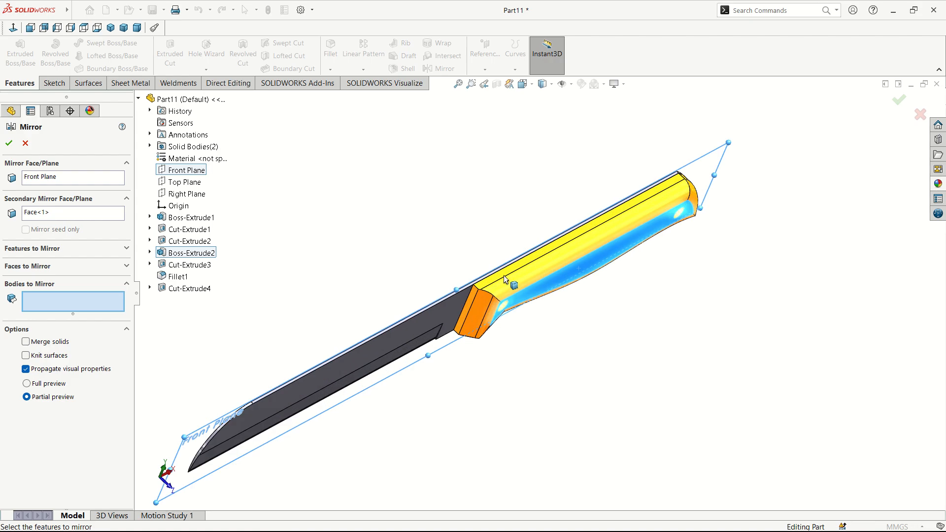
scroll(478, 309, "up", 3)
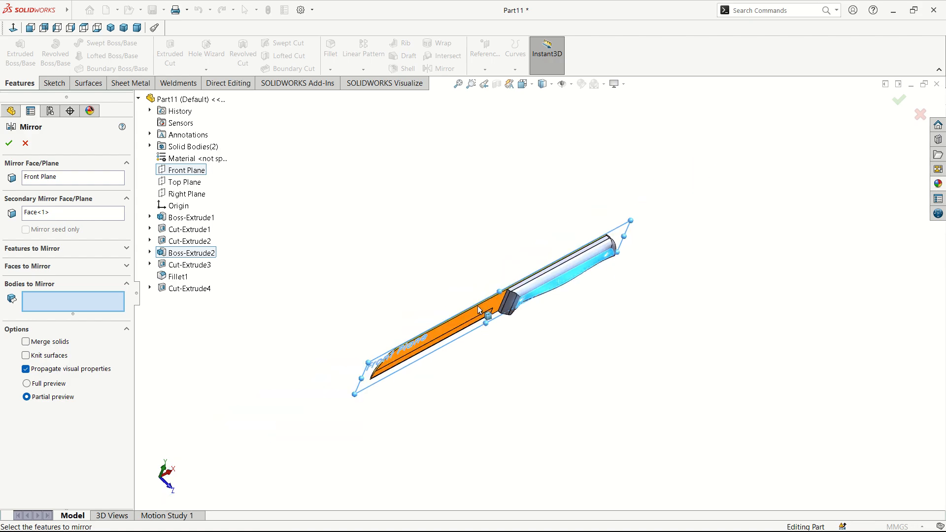
scroll(527, 300, "down", 3)
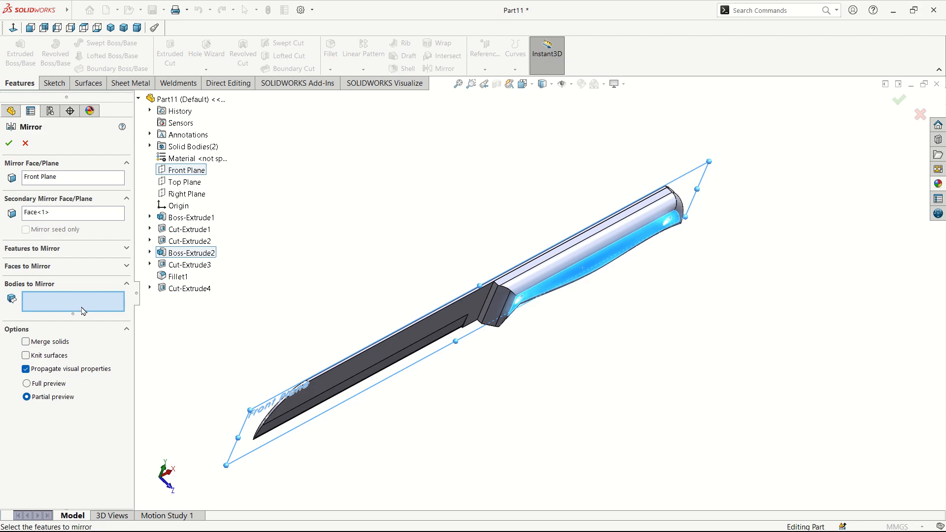
left_click(533, 281)
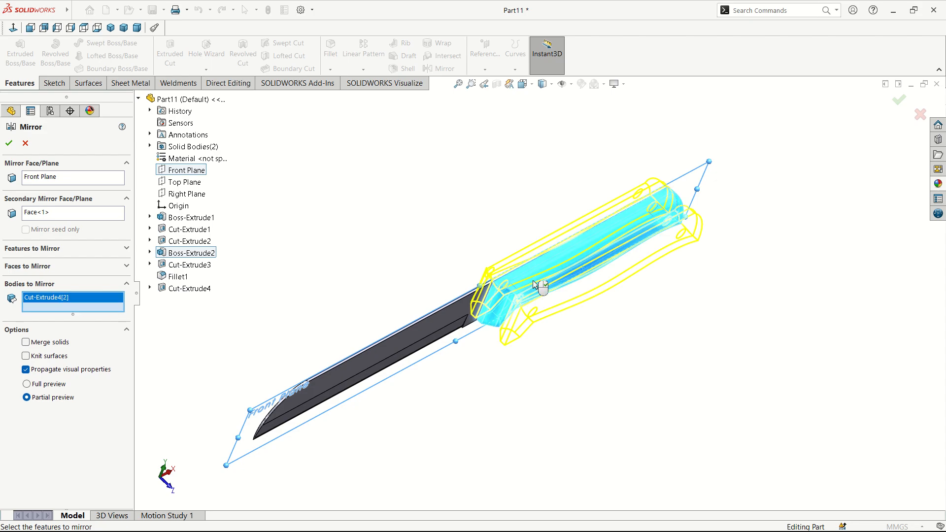
middle_click_drag(489, 284, 444, 325)
scroll(521, 301, "down", 4)
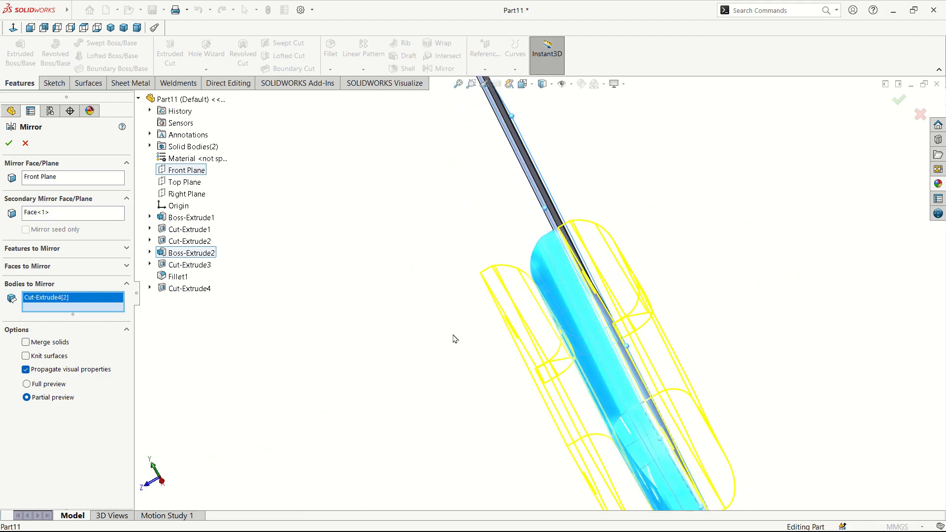
scroll(614, 366, "up", 4)
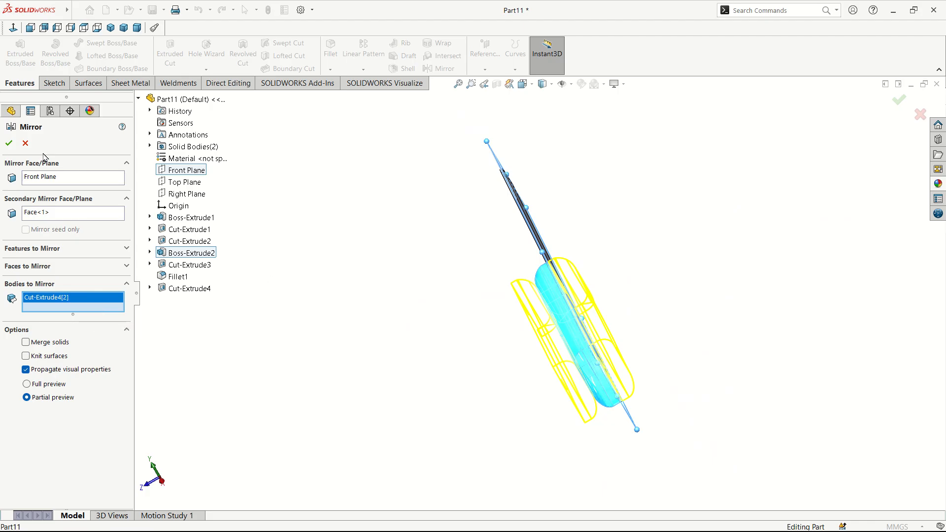
left_click(14, 149)
middle_click_drag(586, 376, 638, 321)
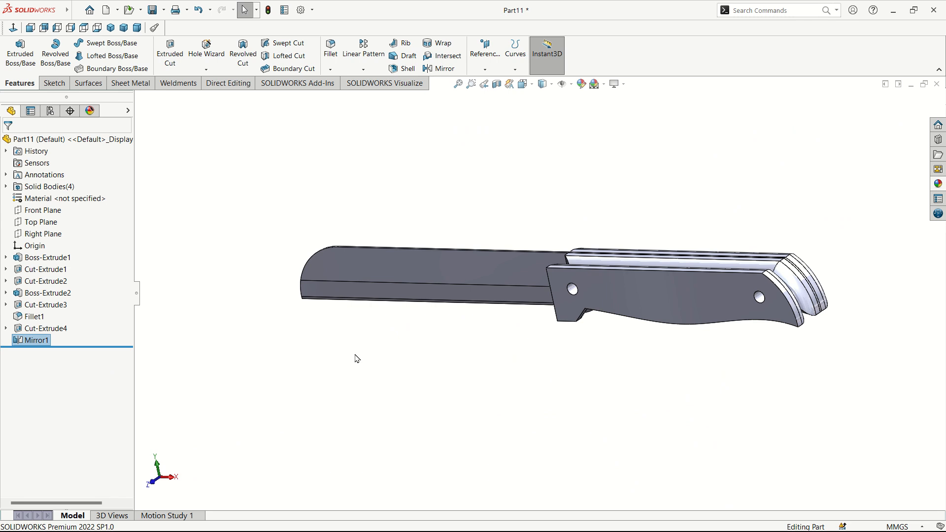
Step: Delete Mirror1's secondary plane so it mirrors only across the Front Plane, then view from the front
middle_click_drag(436, 345, 559, 354)
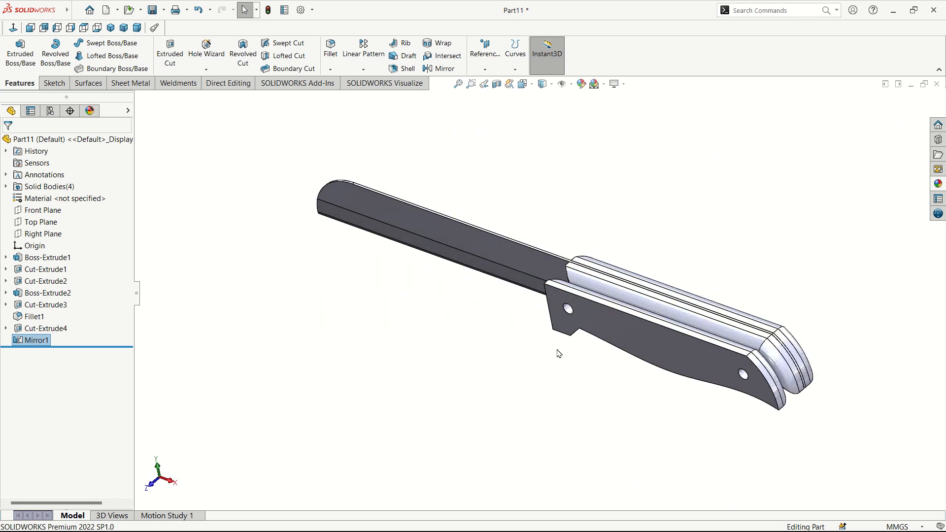
left_click(47, 345)
left_click(249, 359)
left_click(22, 345)
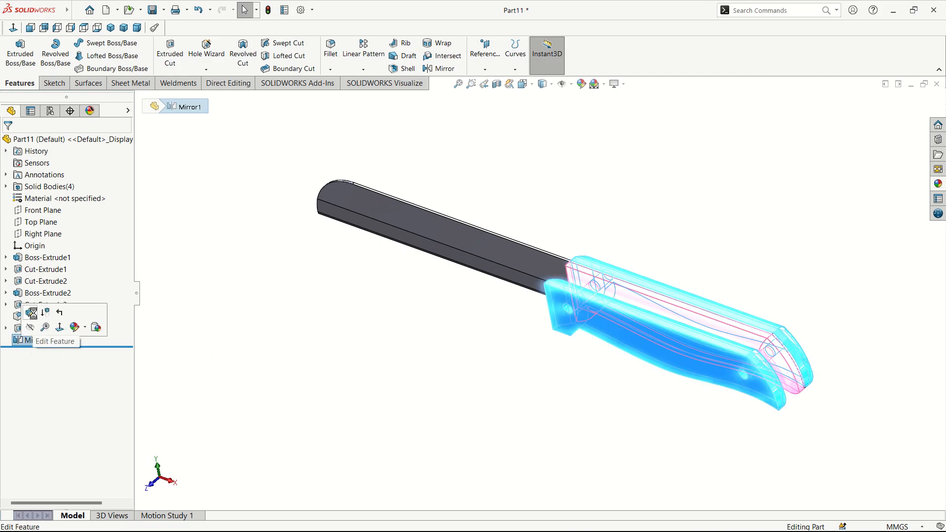
left_click(32, 314)
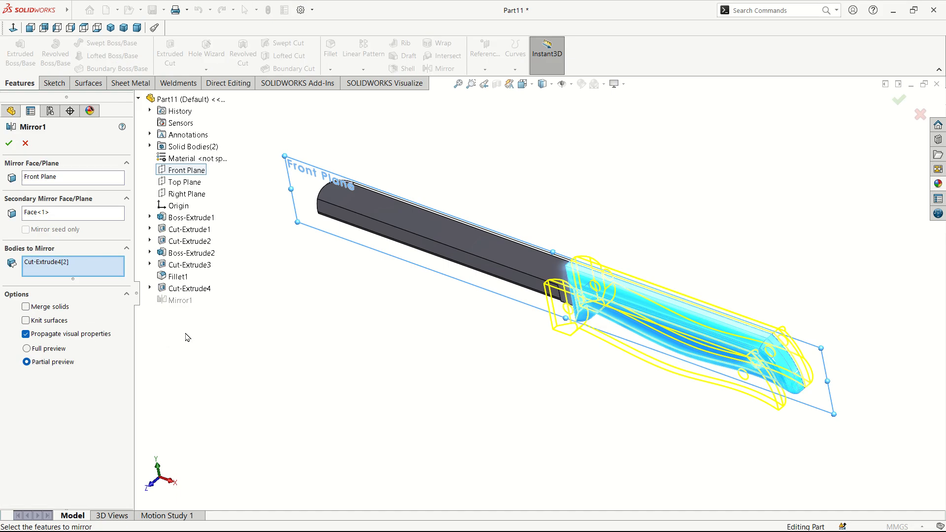
left_click(71, 178)
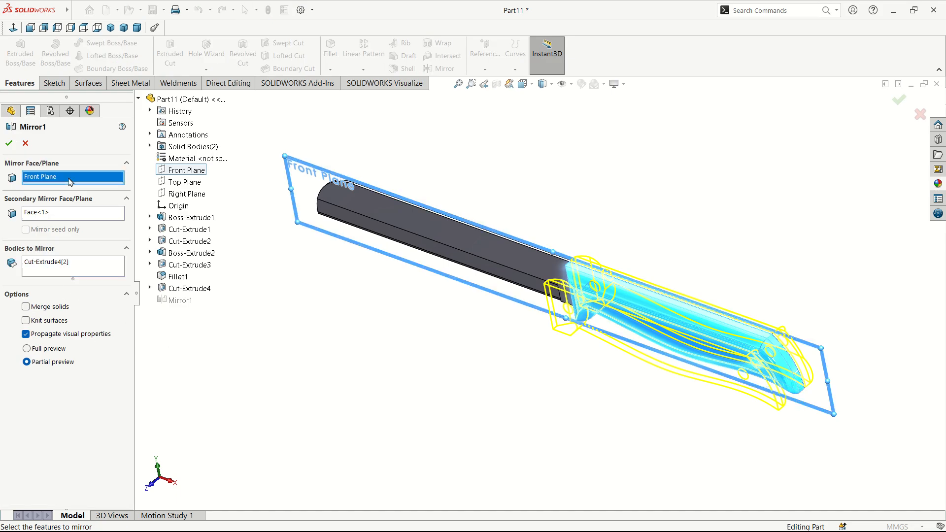
left_click(45, 214)
right_click(44, 215)
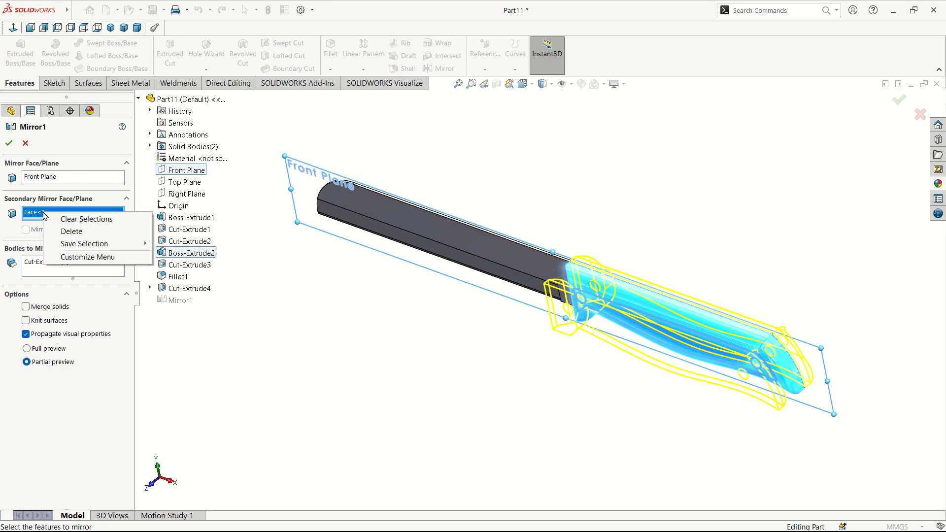
left_click(153, 231)
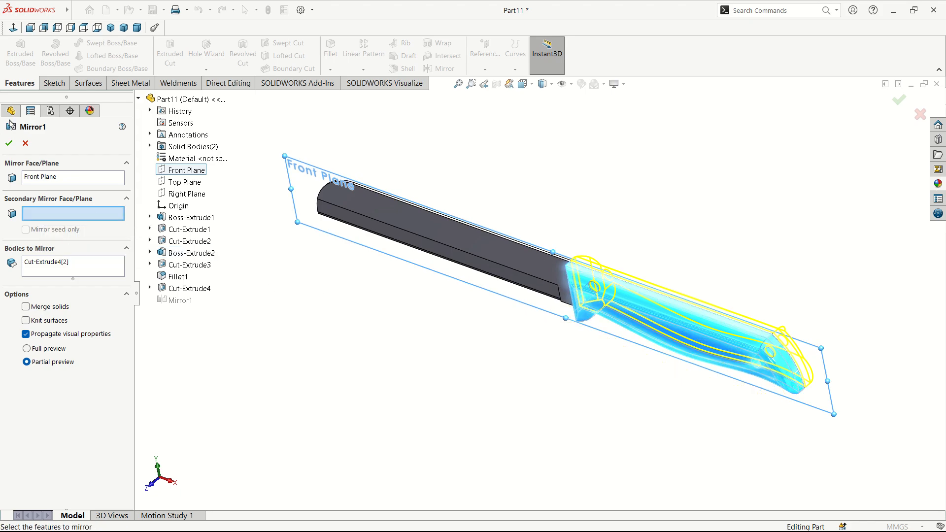
left_click(11, 142)
middle_click_drag(601, 325, 681, 299)
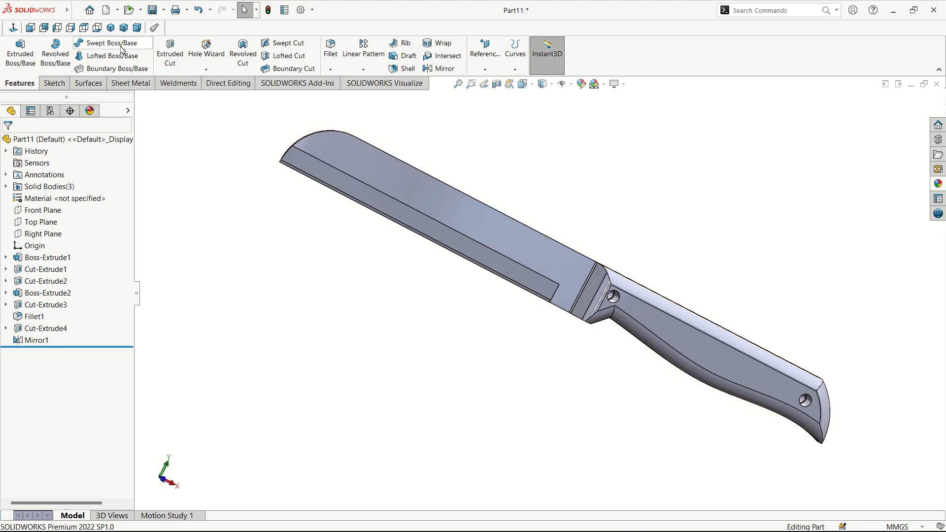
left_click(30, 28)
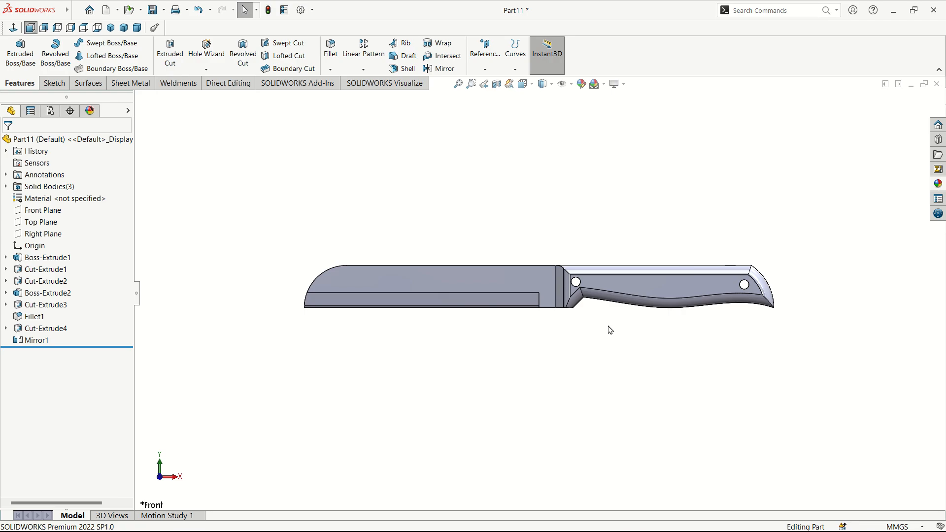
Step: Apply a magenta appearance to both handle scale bodies instead of the whole Part11 part
left_click(582, 84)
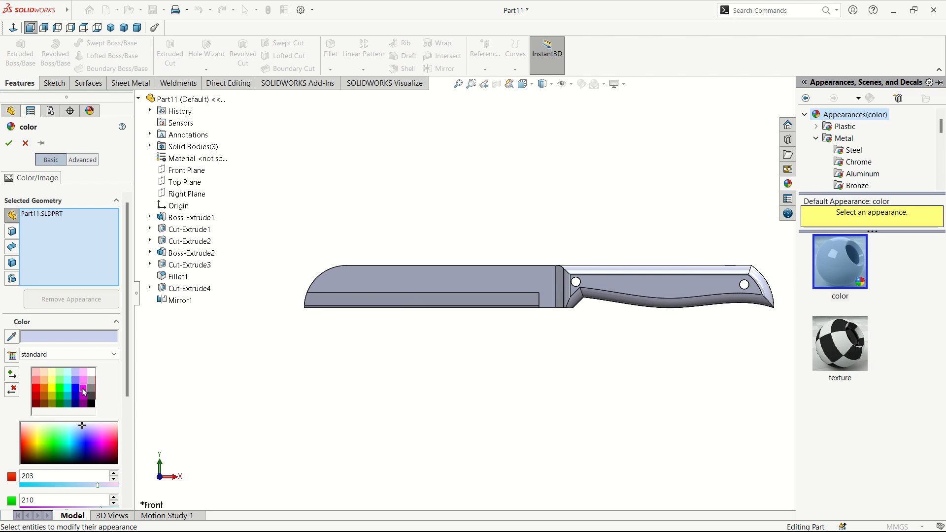
left_click(84, 389)
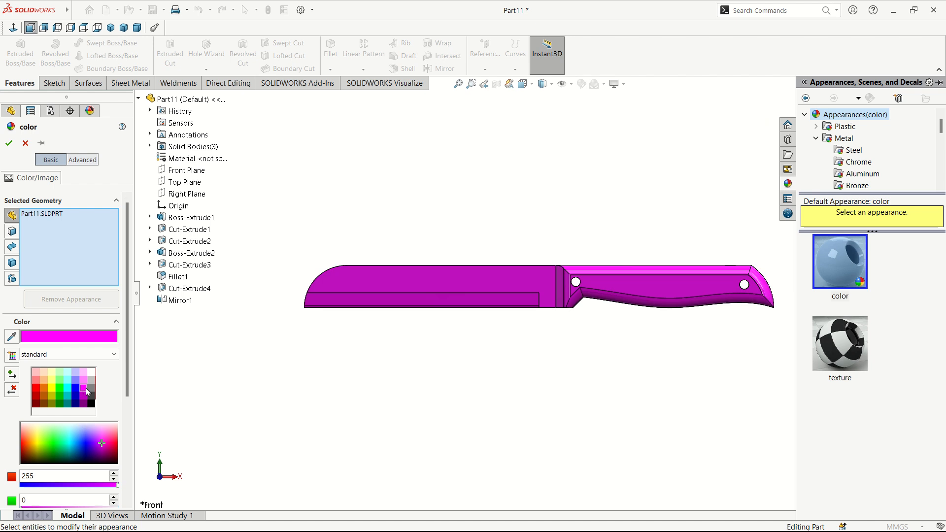
left_click(54, 217)
right_click(54, 217)
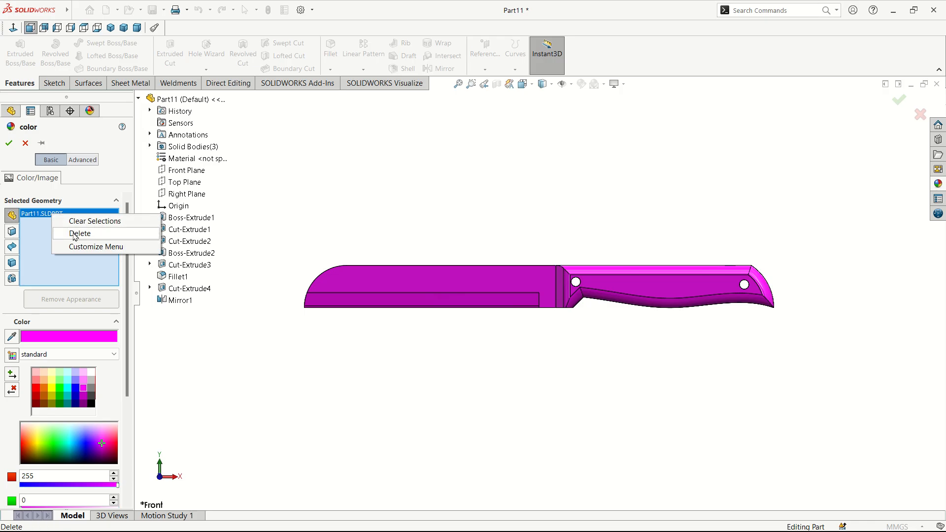
left_click(74, 232)
left_click(11, 262)
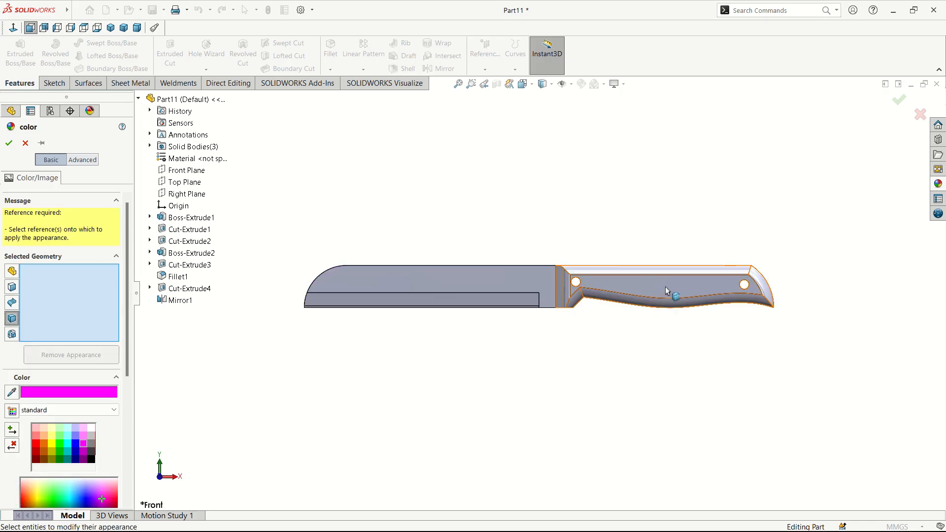
left_click(675, 279)
middle_click_drag(676, 279, 653, 397)
scroll(623, 273, "down", 5)
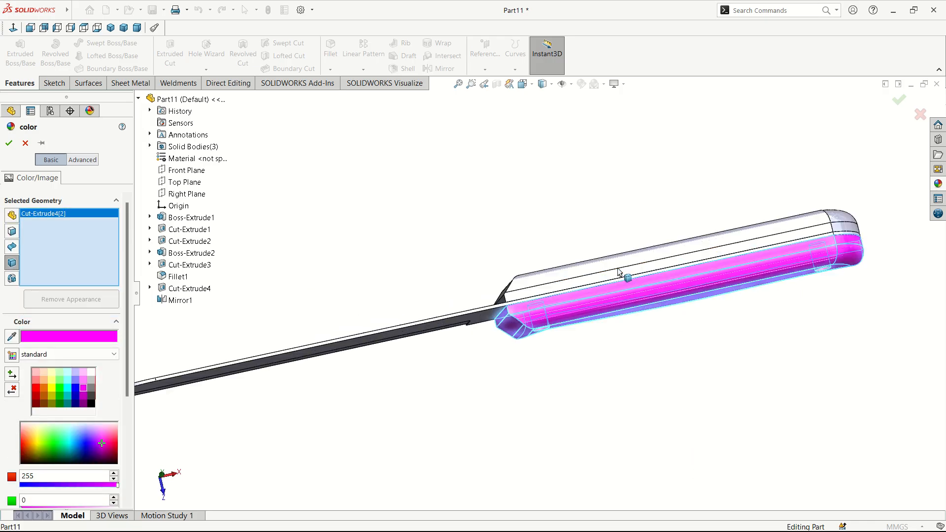
left_click(587, 276)
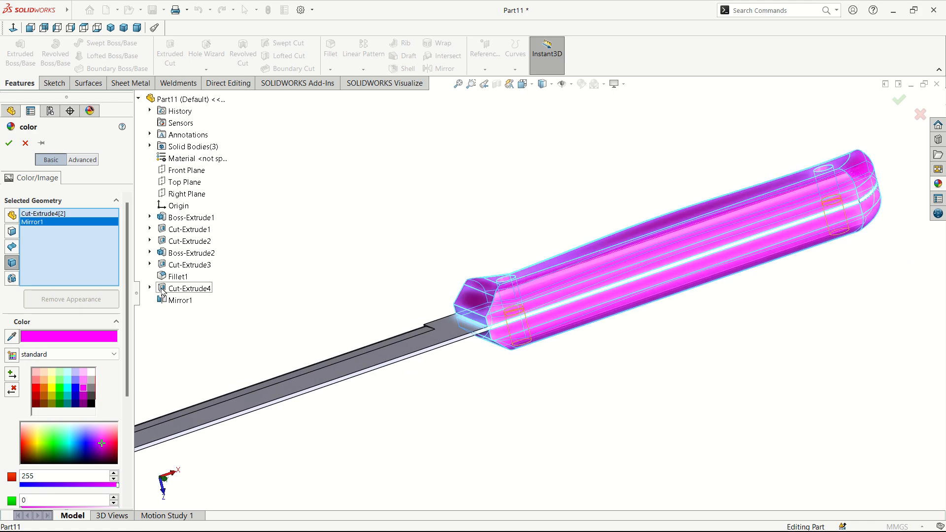
left_click(10, 143)
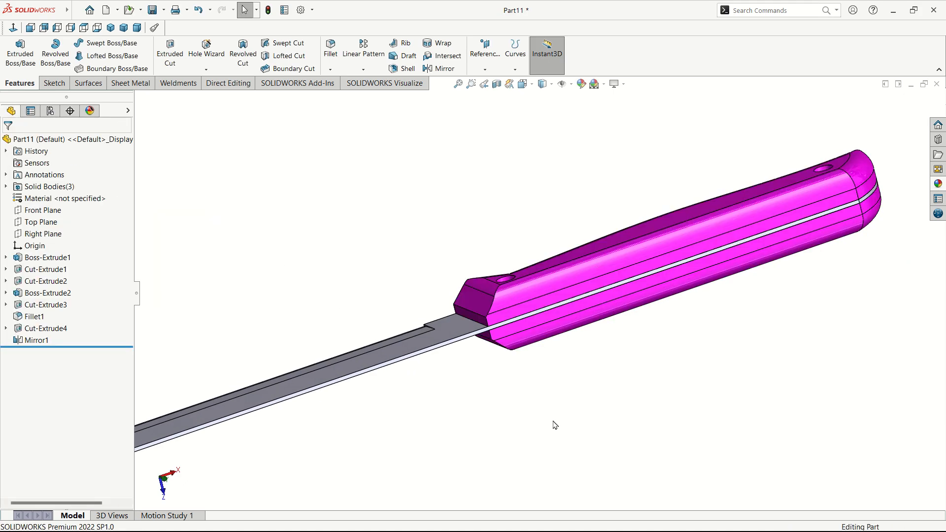
middle_click_drag(553, 424, 490, 228)
Step: Snap the knife to the standard Front view and select the unassigned Material entry
scroll(524, 345, "up", 5)
left_click(488, 311)
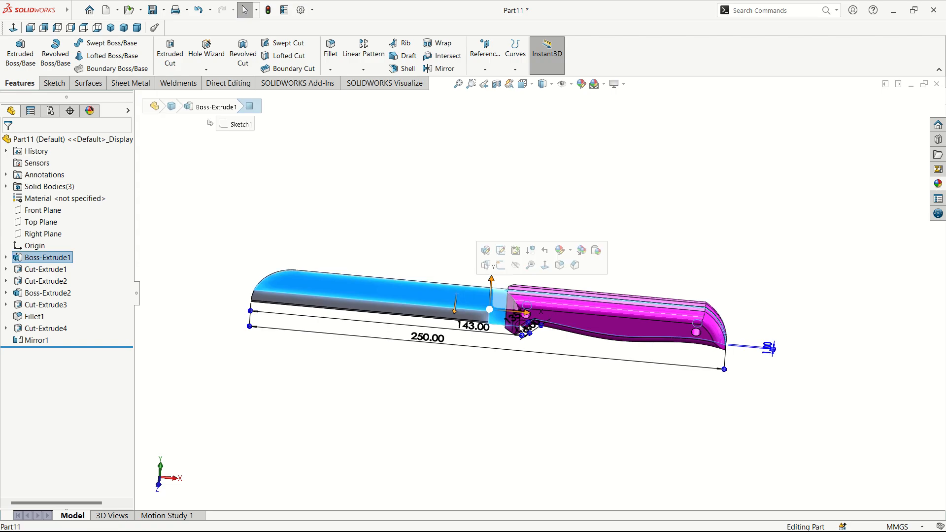
middle_click_drag(488, 312, 622, 301)
left_click(508, 426)
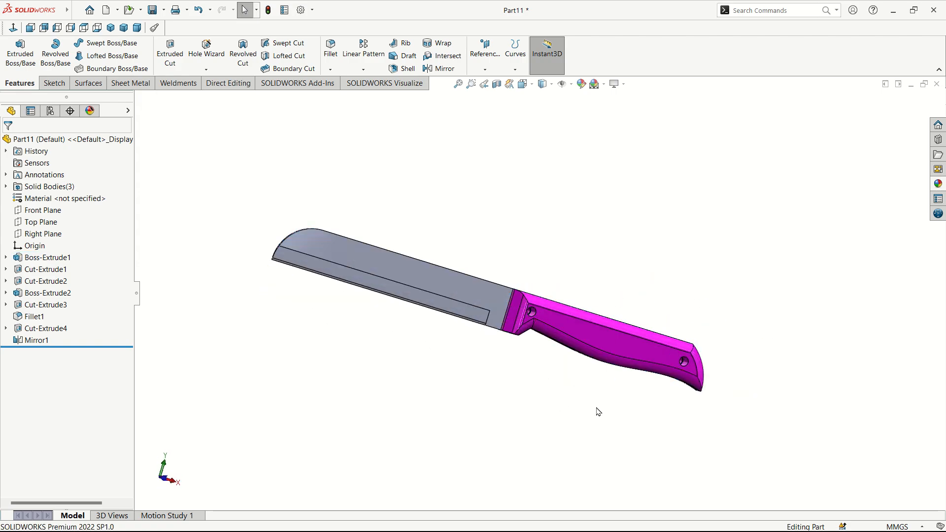
middle_click_drag(597, 408, 627, 358)
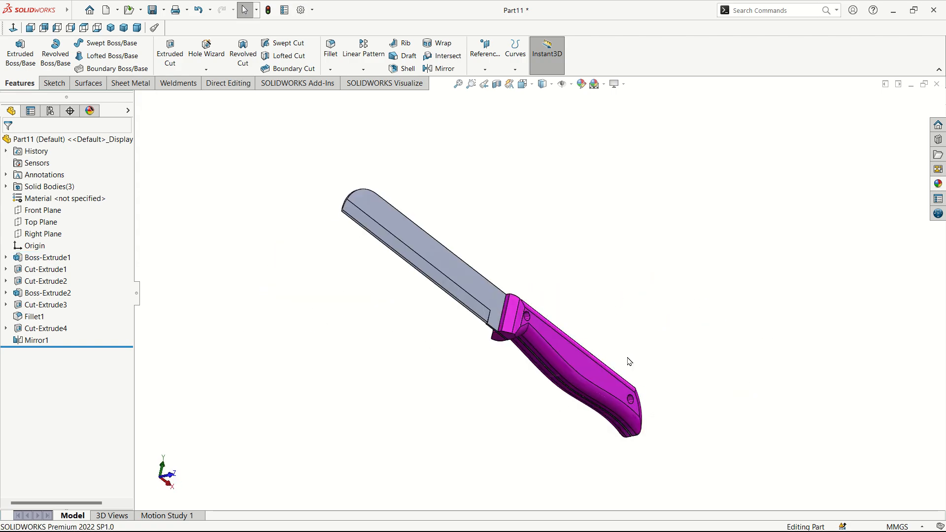
left_click(12, 30)
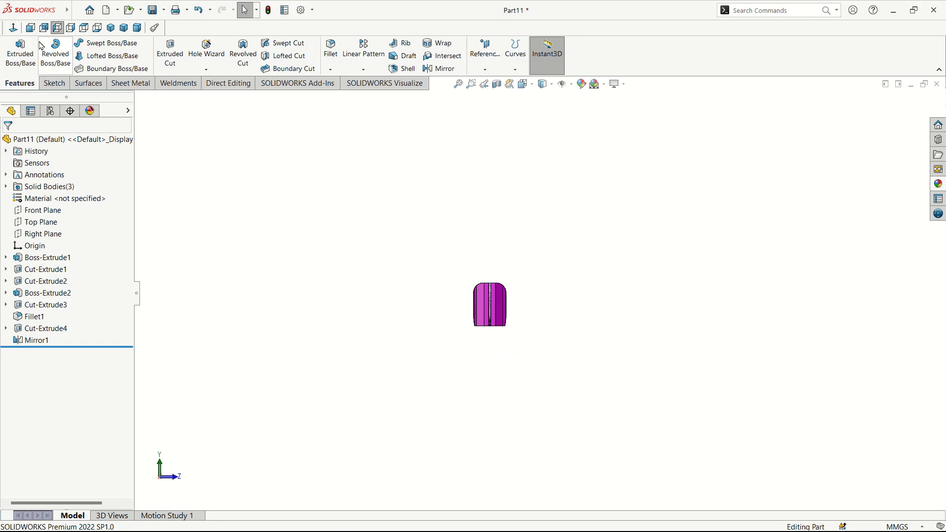
left_click(30, 27)
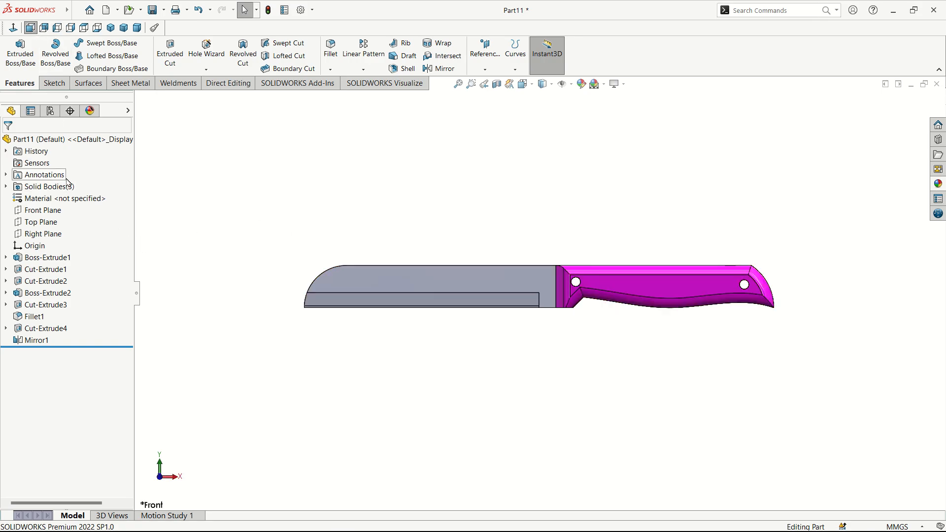
left_click(48, 200)
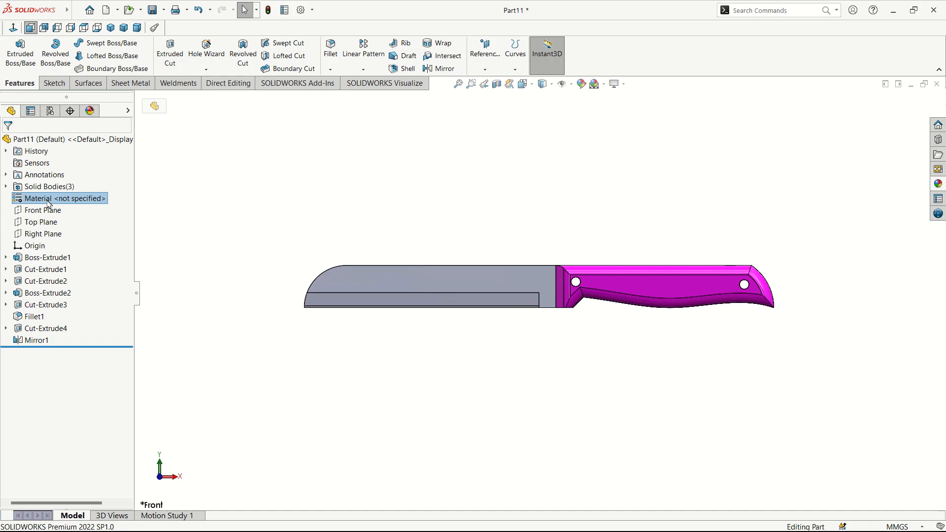
Step: Assign Alloy Steel (SS) from the Steel library as the knife part's material
right_click(49, 202)
left_click(84, 207)
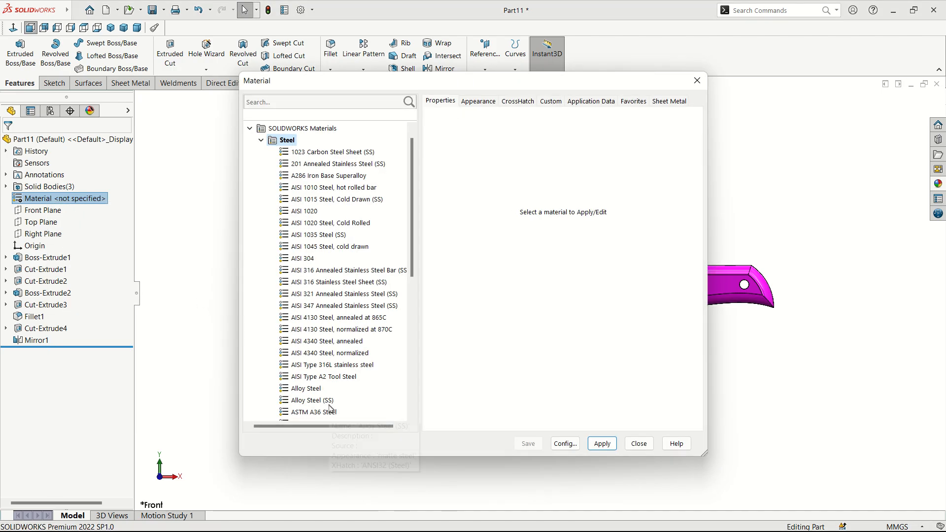
left_click(326, 401)
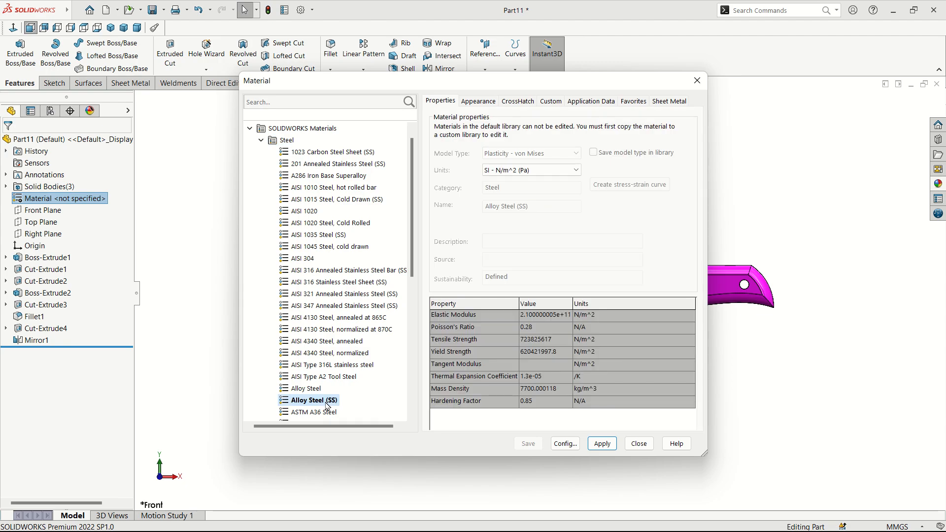
left_click(602, 444)
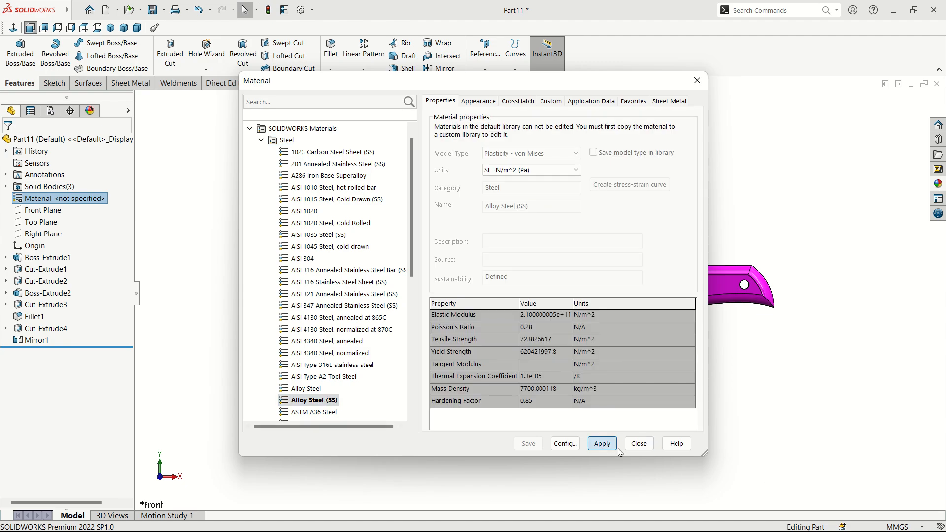
left_click(639, 443)
scroll(536, 393, "up", 1)
scroll(560, 348, "down", 1)
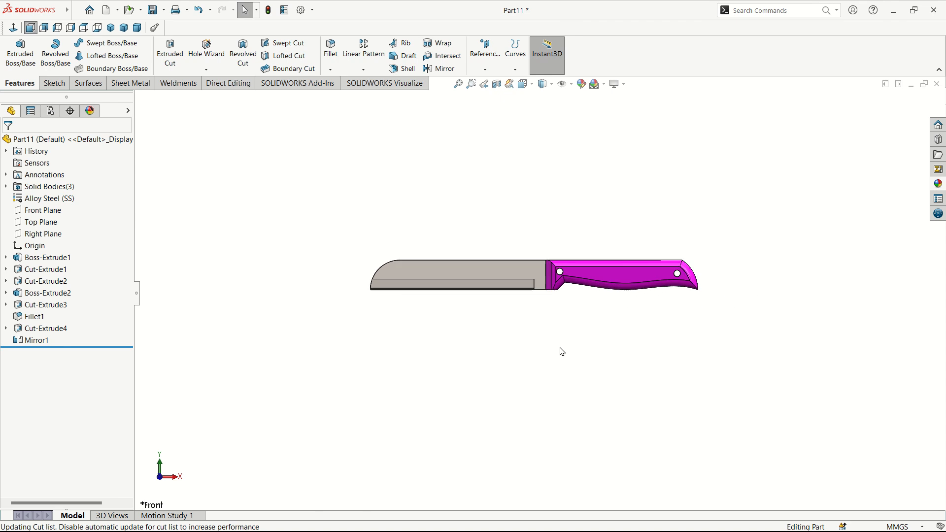
Step: Start a new sketch on the handle's side face
scroll(568, 329, "down", 1)
scroll(575, 268, "down", 8)
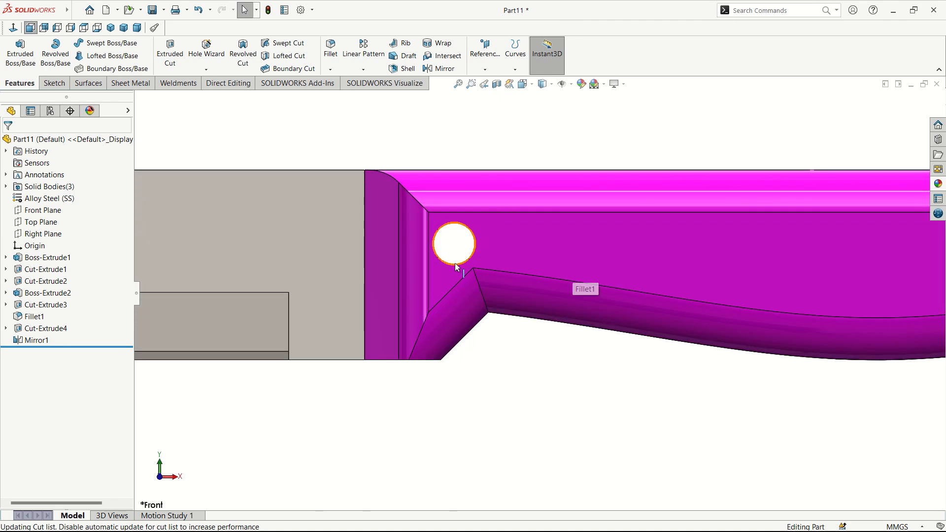
left_click(508, 255)
left_click(551, 227)
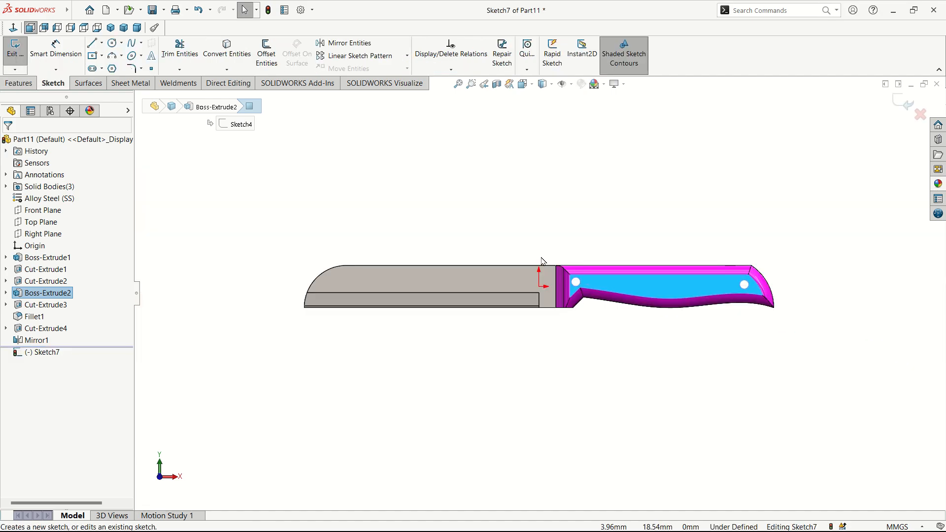
left_click(611, 201)
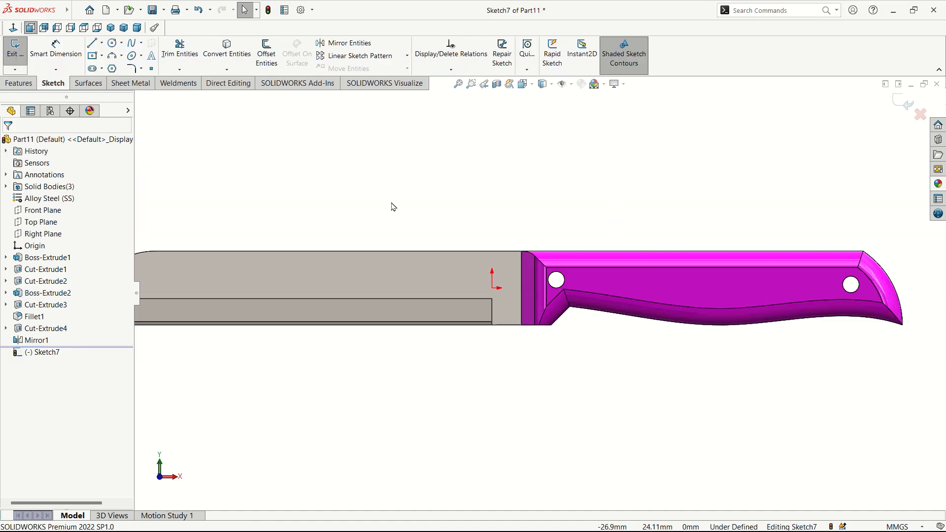
scroll(532, 240, "down", 3)
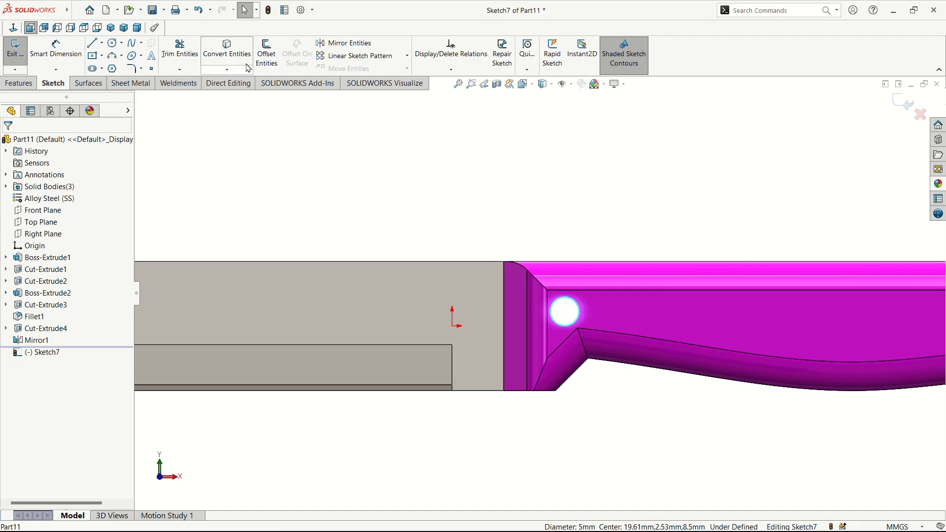
Step: Convert both 5 mm rivet hole edges into sketch circles
left_click(231, 54)
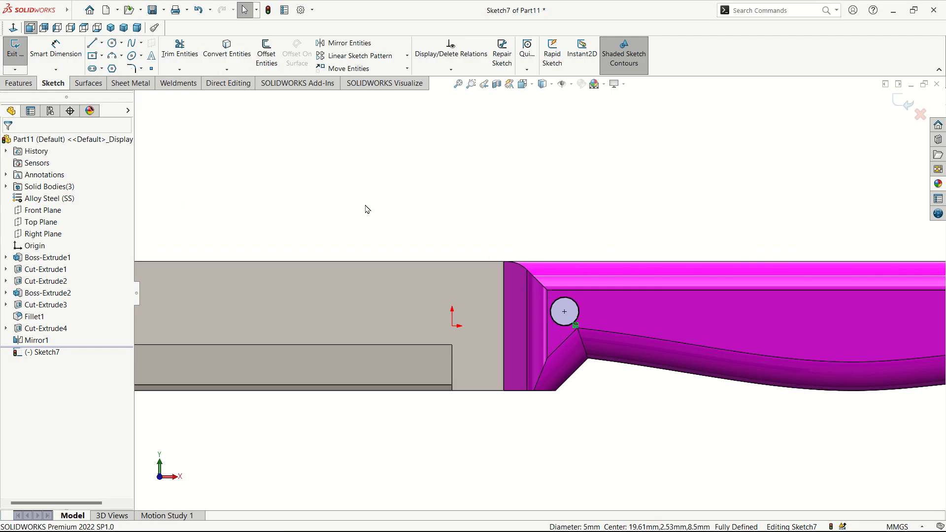
scroll(539, 294, "up", 3)
left_click(795, 305)
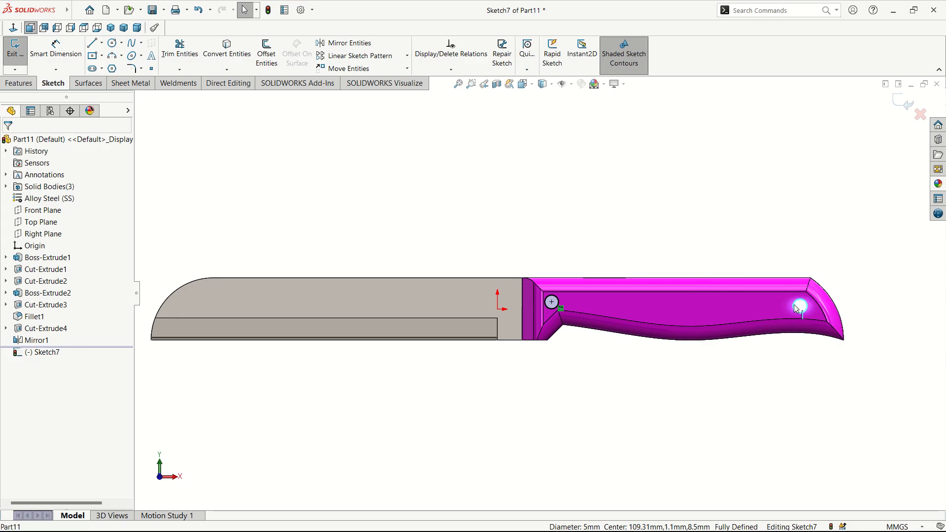
left_click(226, 50)
middle_click_drag(611, 239, 592, 419)
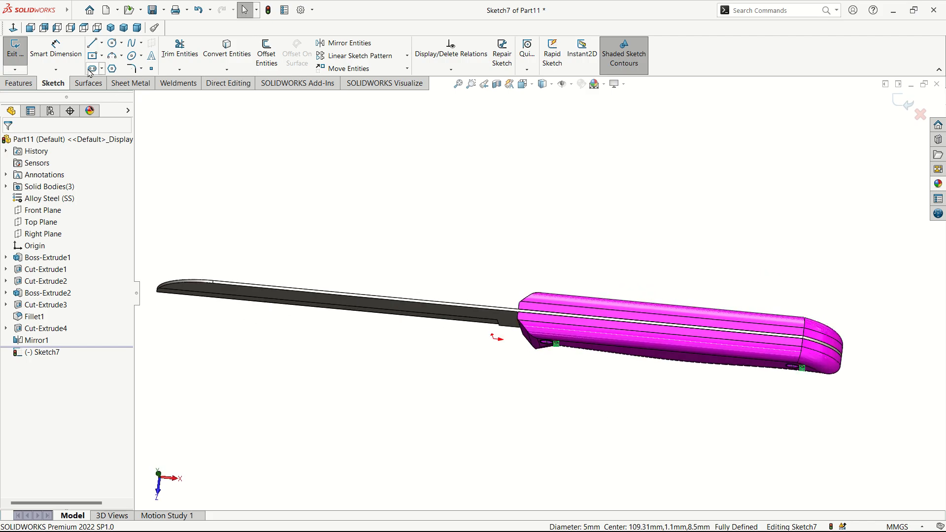
left_click(19, 83)
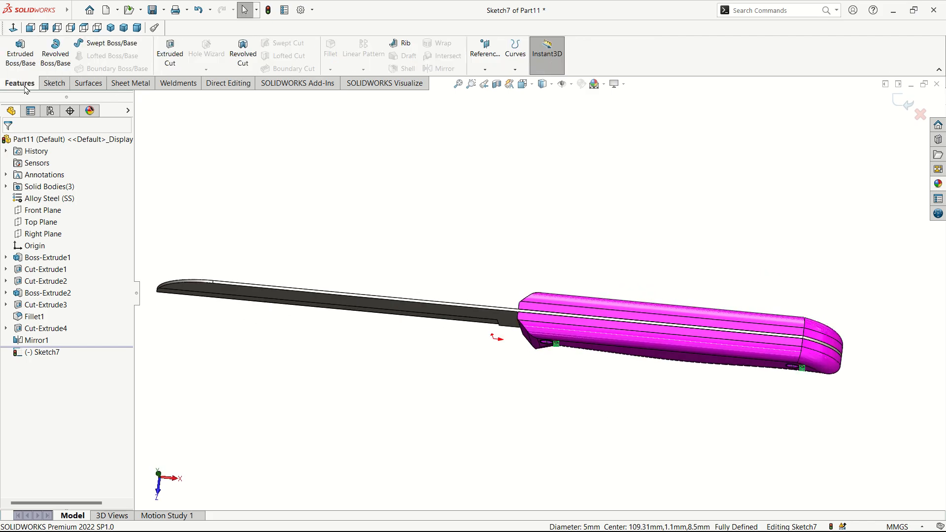
left_click(20, 53)
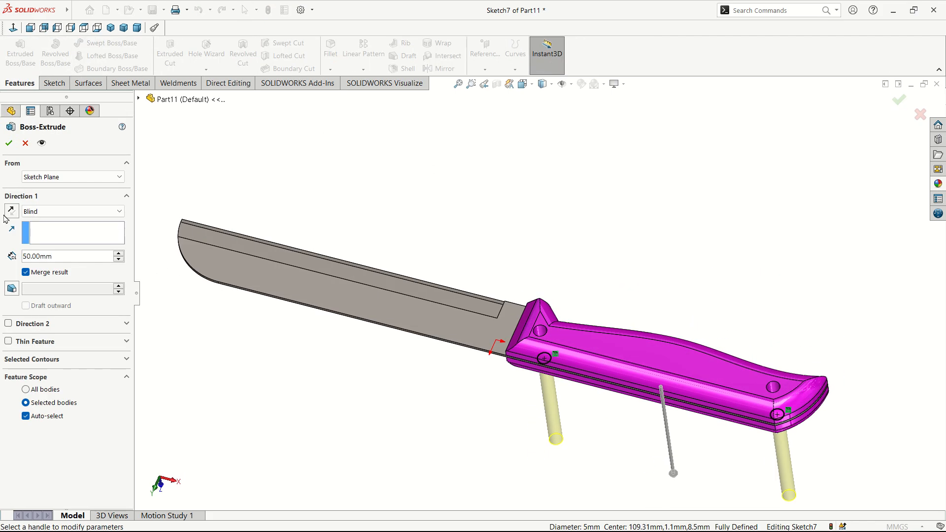
Step: Extrude the pin circles Up To Surface at the handle's far face, unmerged, as separate rivet bodies
left_click(67, 215)
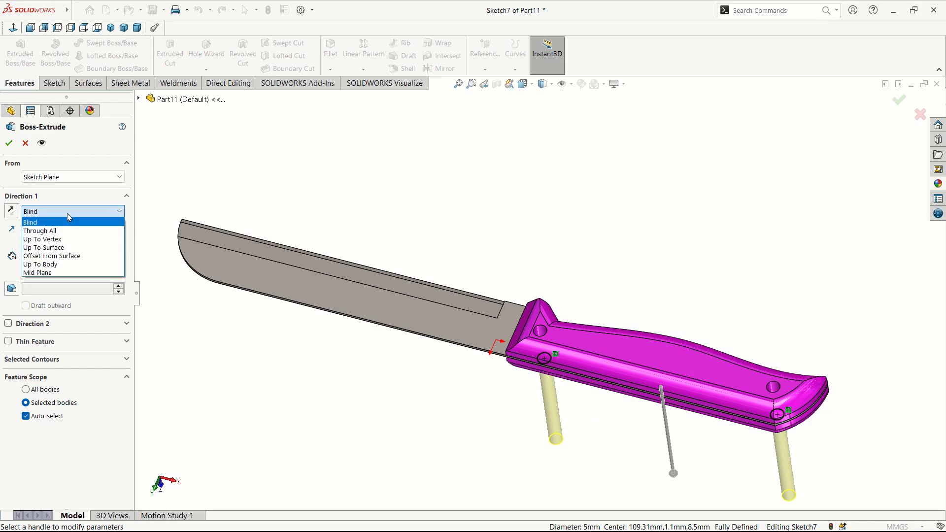
left_click(67, 248)
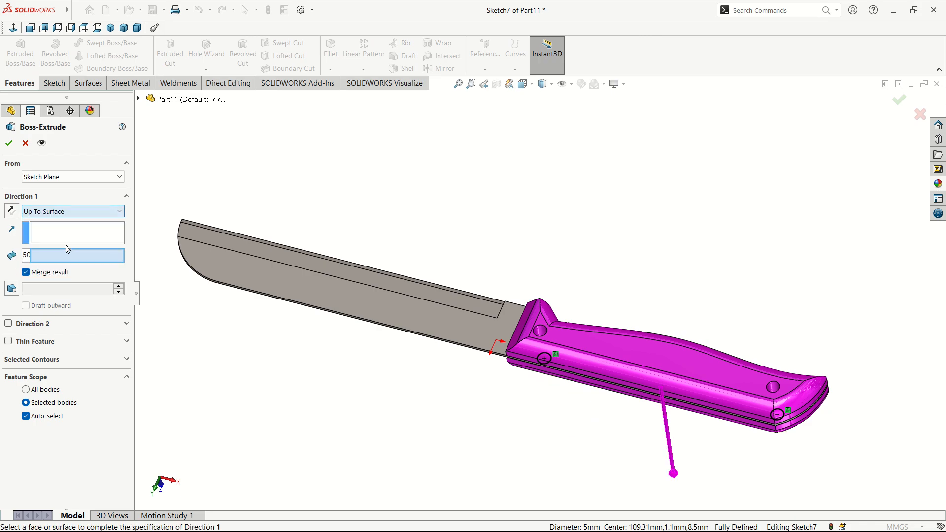
left_click(622, 355)
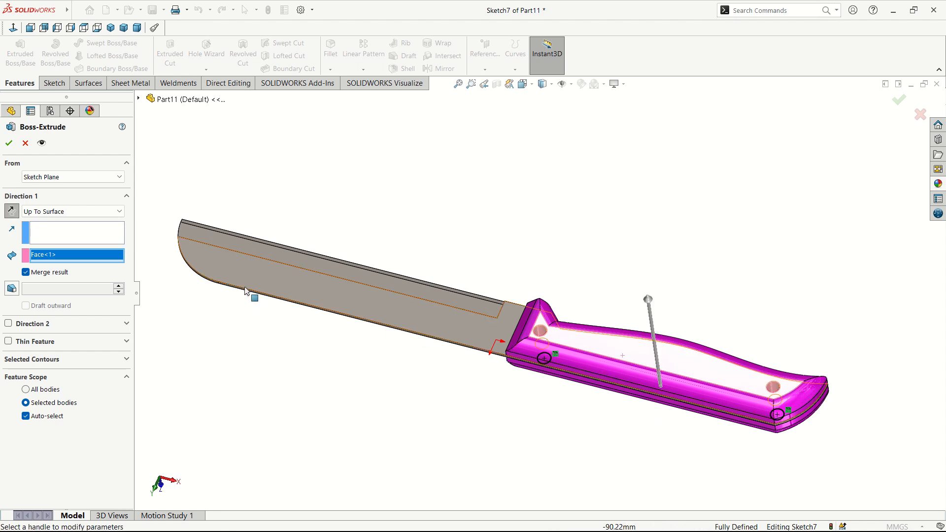
left_click(26, 272)
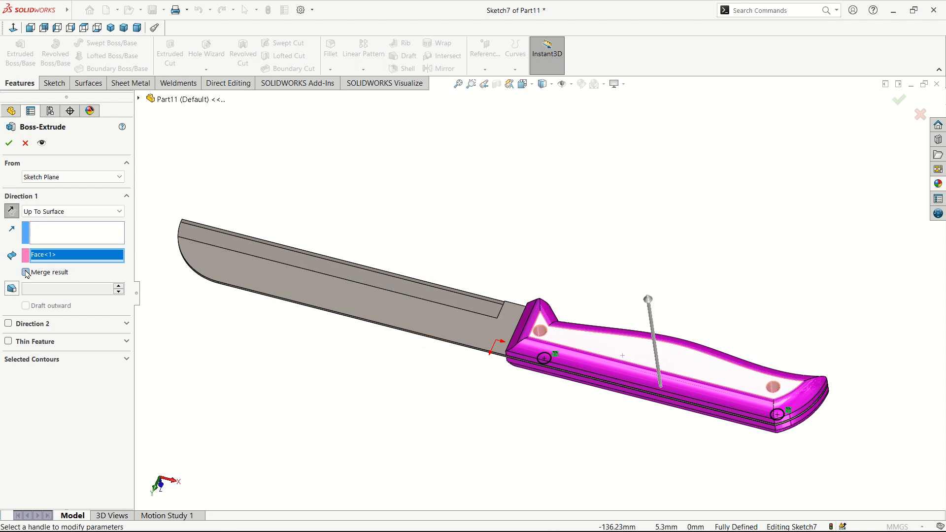
left_click(7, 145)
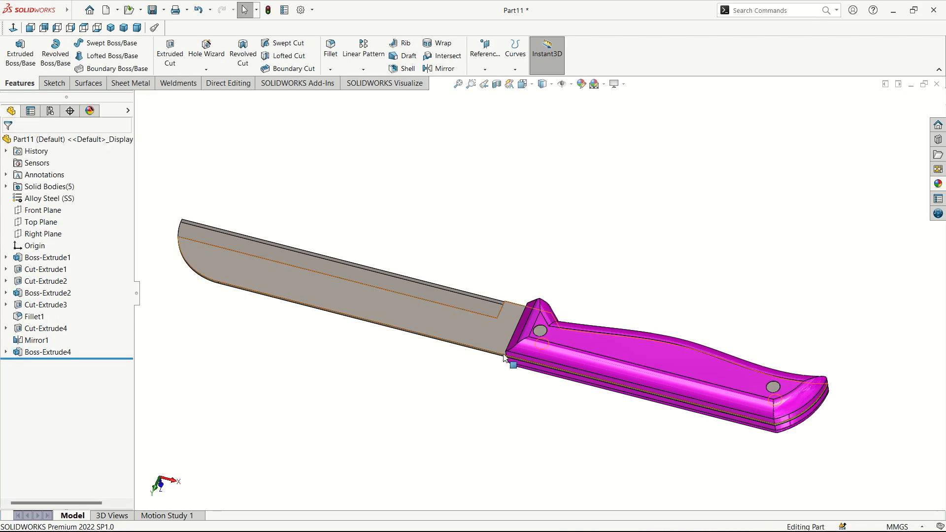
middle_click_drag(511, 364, 586, 274)
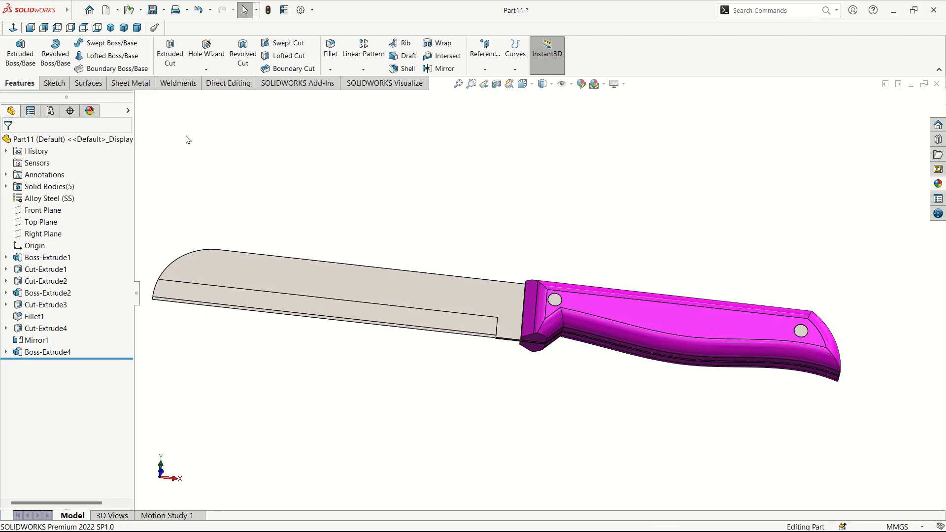
left_click(30, 28)
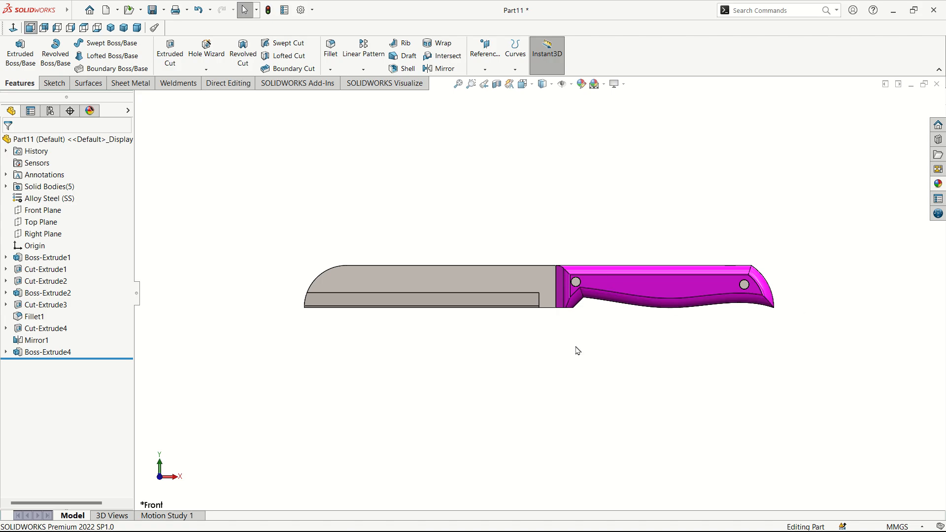
scroll(544, 290, "down", 2)
scroll(545, 289, "down", 1)
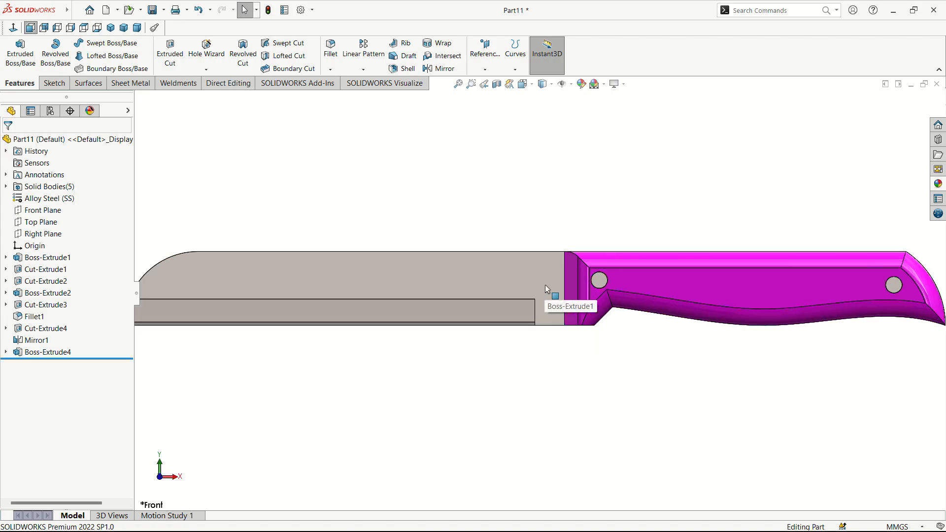
scroll(546, 288, "up", 1)
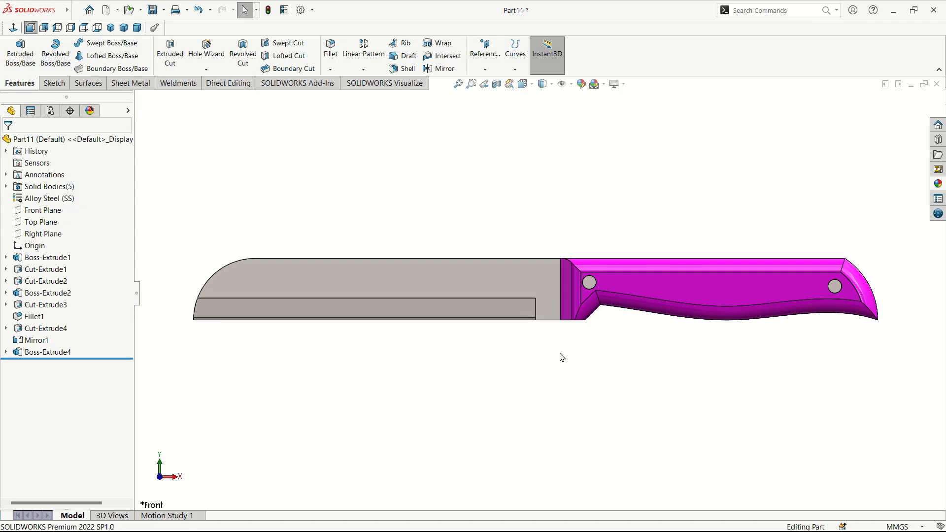
middle_click_drag(583, 342, 572, 359)
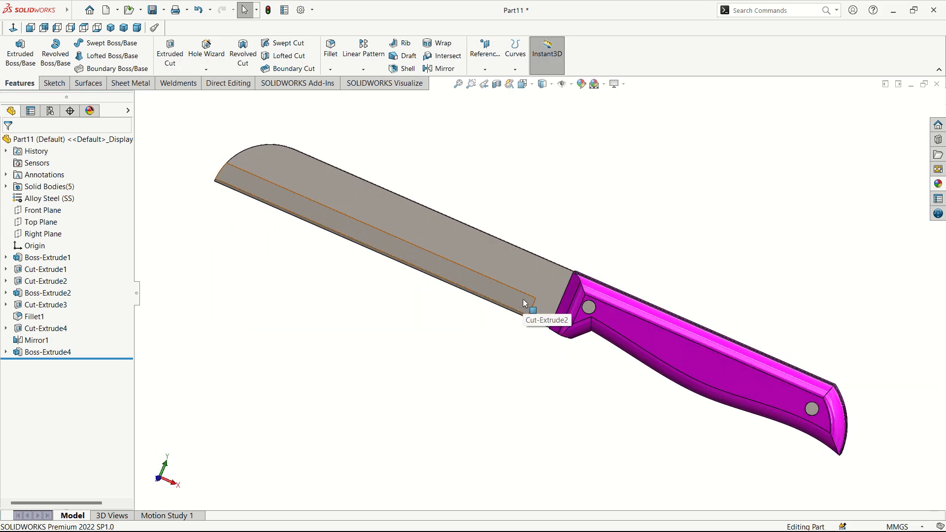